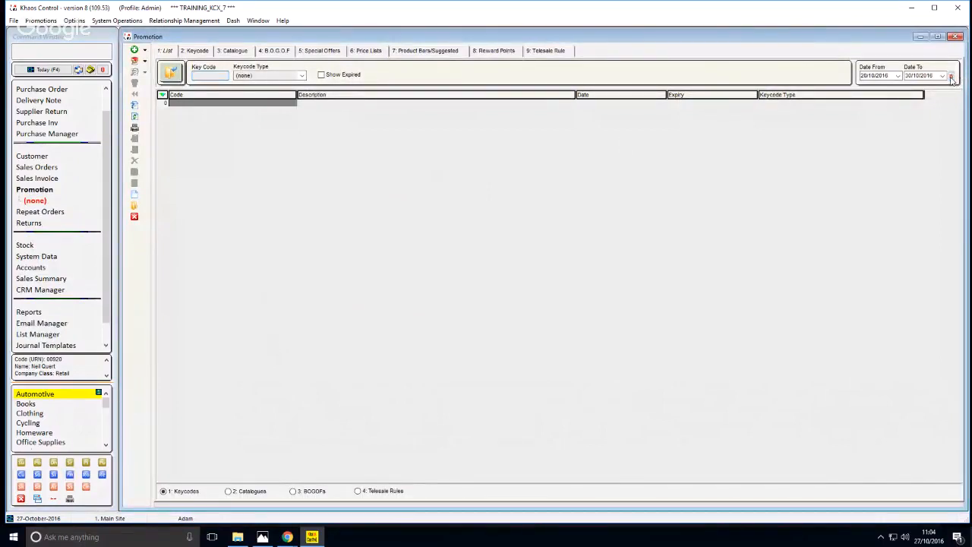
# List the existing keycodes and create a new one with code DISC10 and description £10 DISCOUNT
pyautogui.click(171, 72)
pyautogui.click(182, 153)
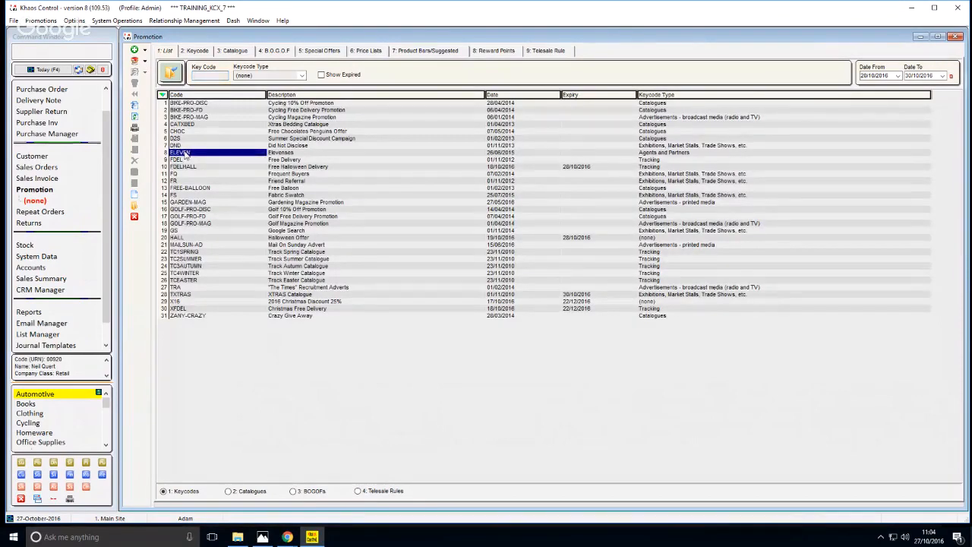
pyautogui.click(135, 195)
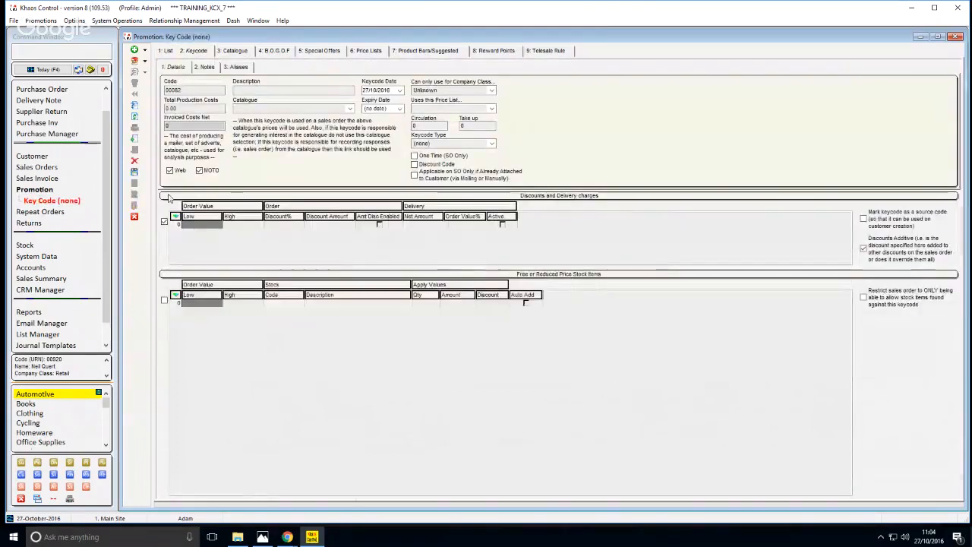
pyautogui.click(184, 88)
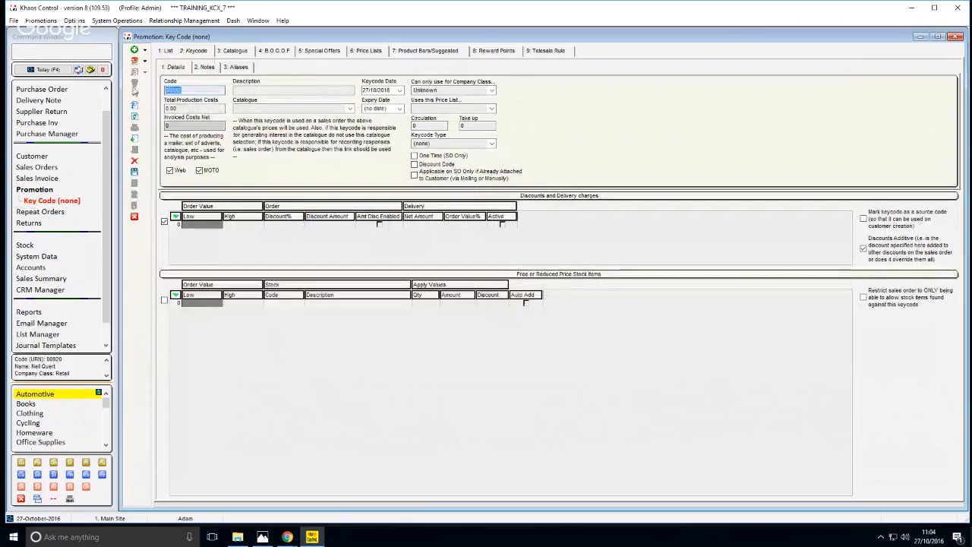
pyautogui.write('DICC10')
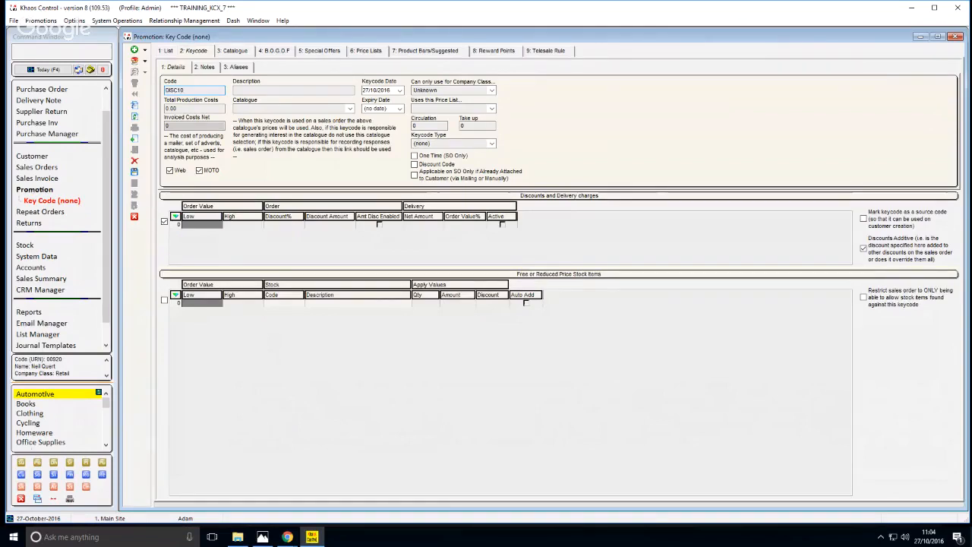
pyautogui.click(261, 89)
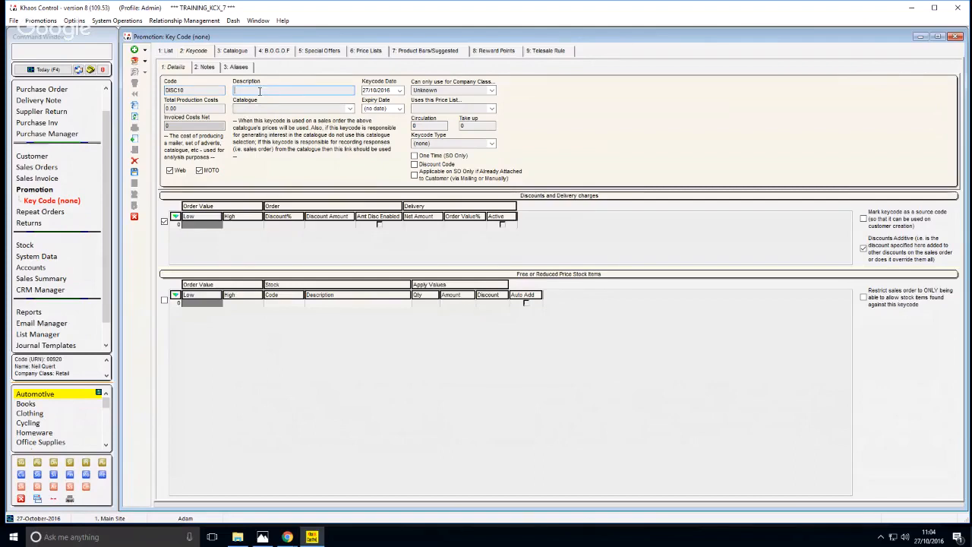
pyautogui.write('£10 DISCOUNT')
# Add a discount line for order values up to 99999 with a discount amount of 10 and the amount discount enabled
pyautogui.click(134, 149)
pyautogui.click(244, 230)
pyautogui.write('99')
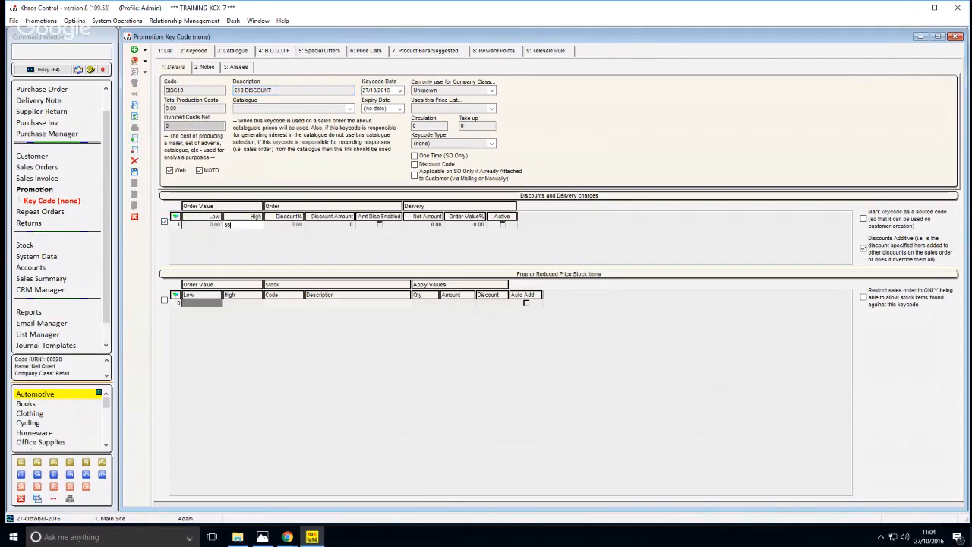
pyautogui.write('999')
pyautogui.press('Tab')
pyautogui.press('Tab')
pyautogui.write('10')
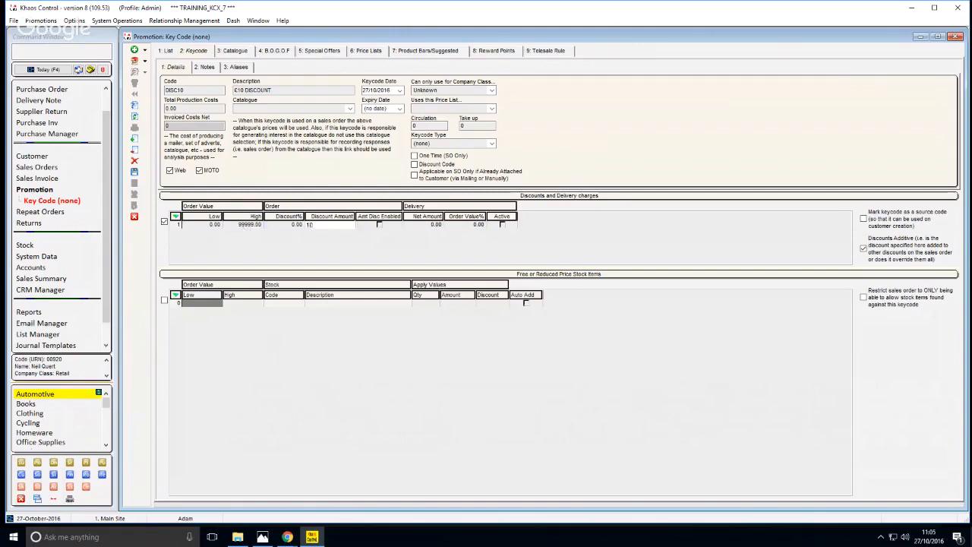
pyautogui.press('Tab')
pyautogui.click(331, 227)
# Restrict the keycode to the Retail company class and save it
pyautogui.click(429, 91)
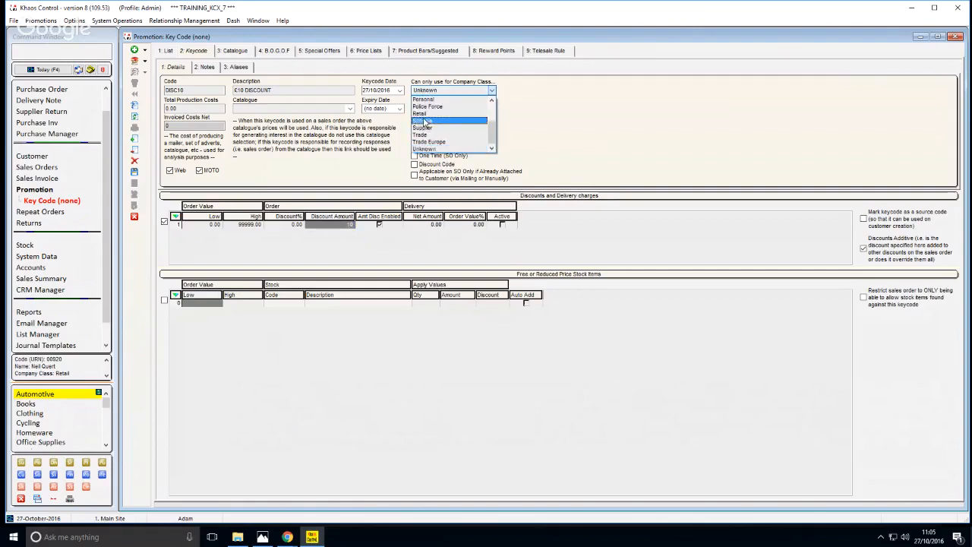
pyautogui.click(416, 113)
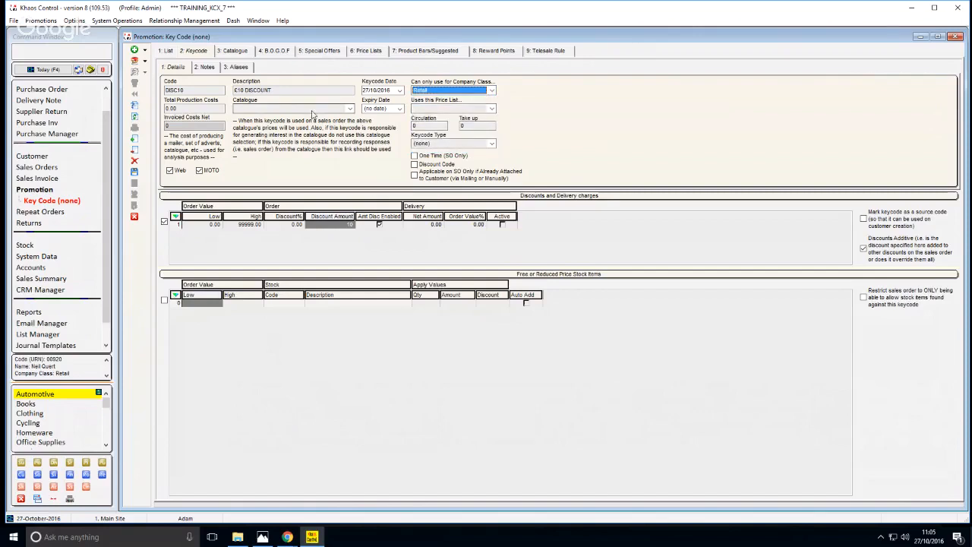
pyautogui.hotkey('ctrl', 's')
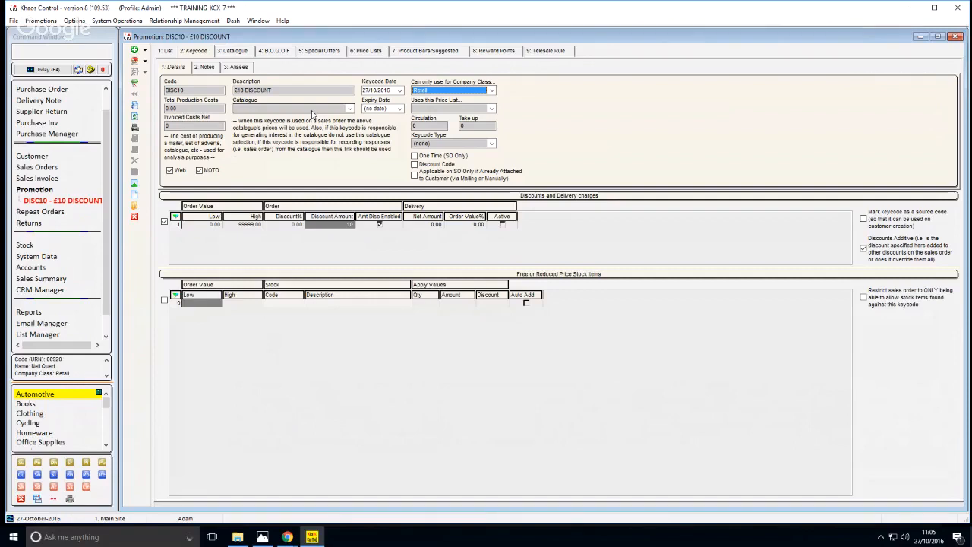
# Start a new sales order with the SO.NEW command and select the customer by entering their URN
pyautogui.press('F12')
pyautogui.write('S')
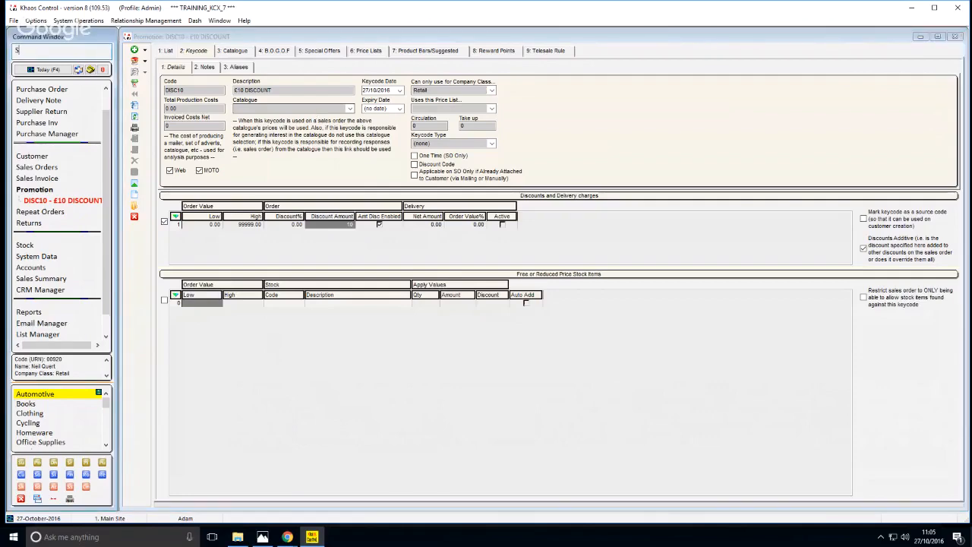
pyautogui.write('O.NEW')
pyautogui.press('Return')
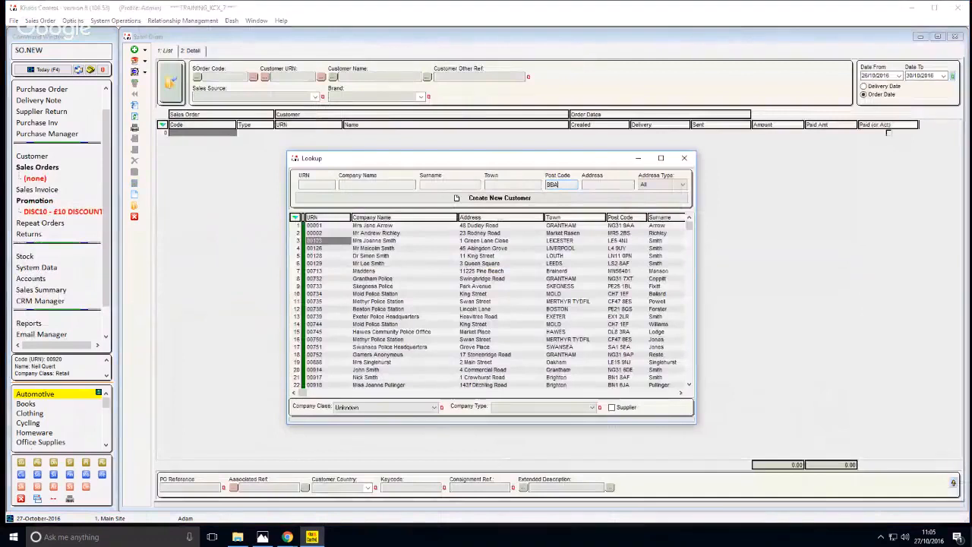
pyautogui.press('BackSpace')
pyautogui.press('BackSpace')
pyautogui.press('BackSpace')
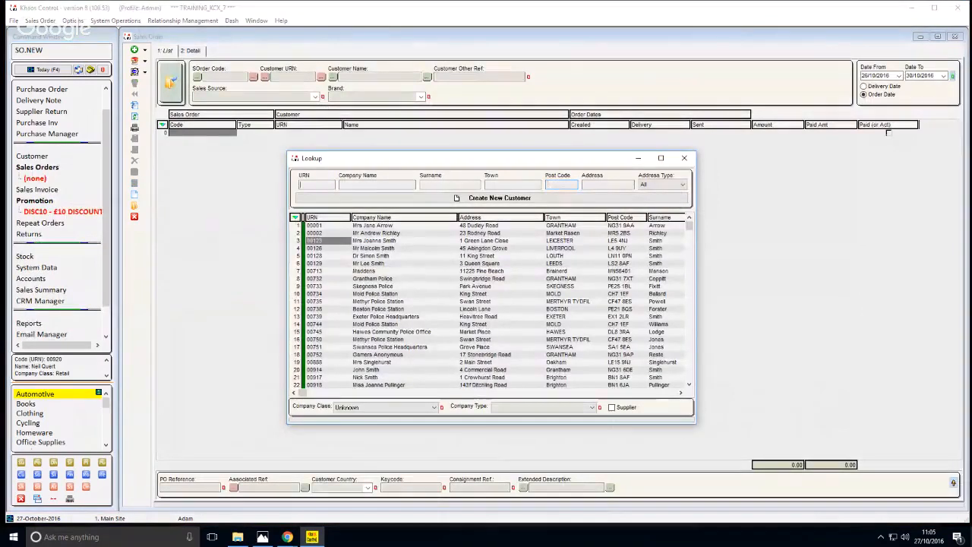
pyautogui.write('BBA')
pyautogui.press('Return')
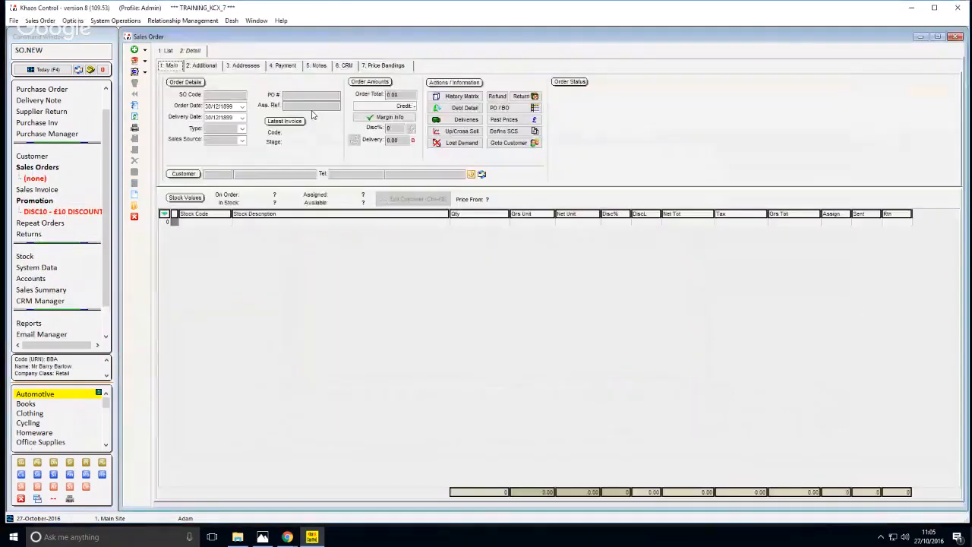
# Open the configuration of the order's stock item grid and unhide the DiscH£ (G) column for the current user
pyautogui.click(244, 226)
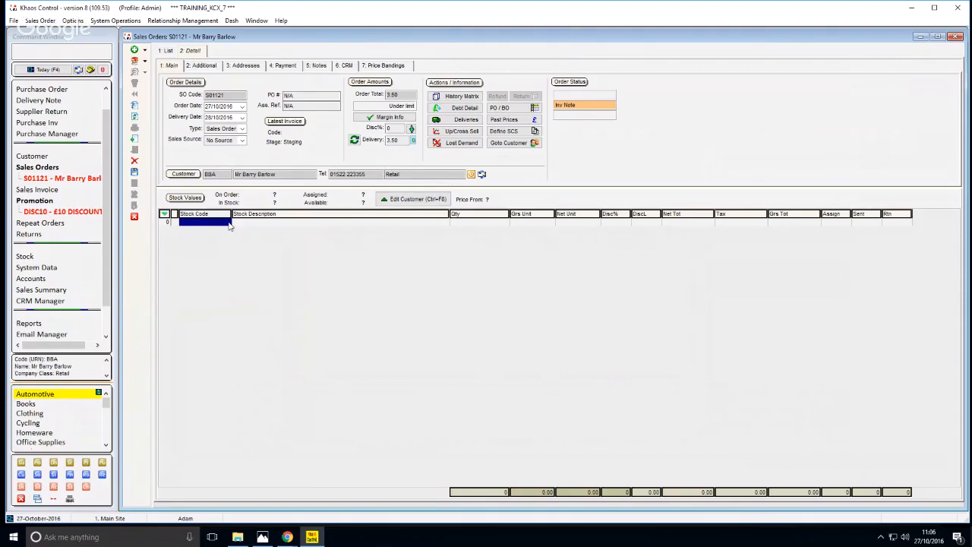
pyautogui.click(239, 224)
pyautogui.click(215, 222)
pyautogui.click(164, 215)
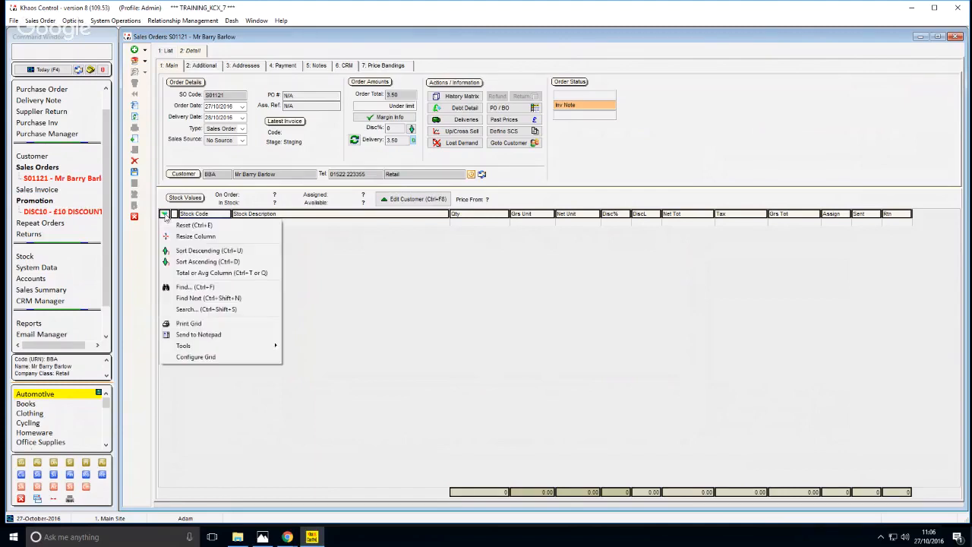
pyautogui.click(196, 358)
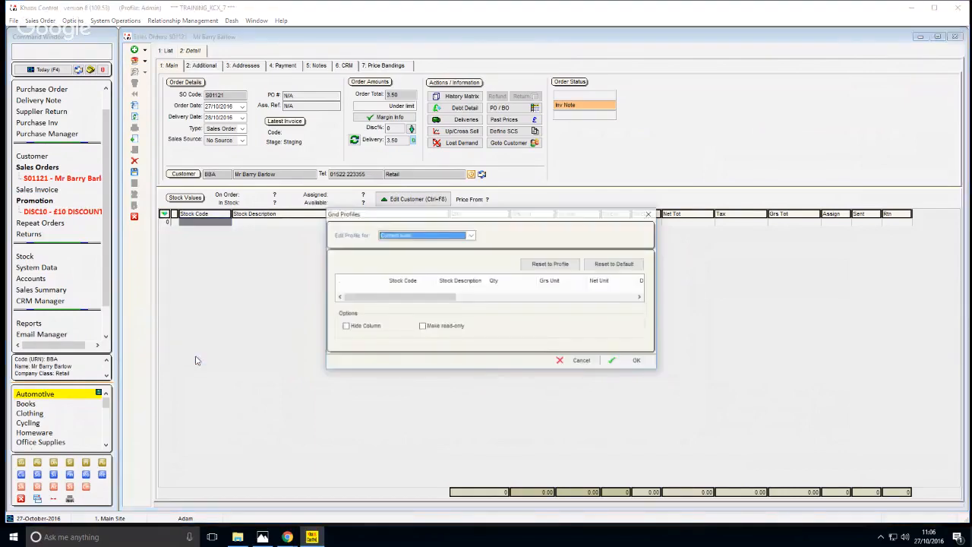
pyautogui.moveTo(416, 298); pyautogui.dragTo(607, 305)
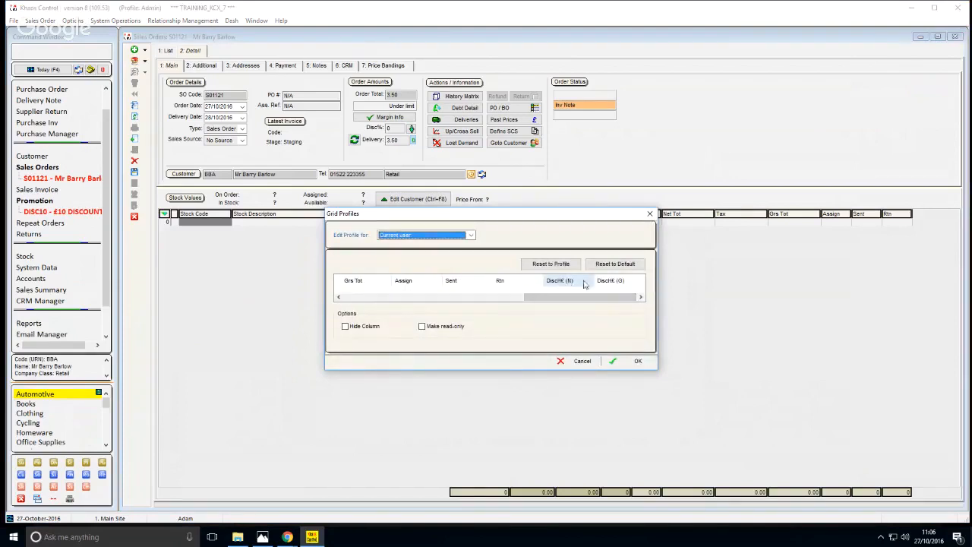
pyautogui.click(607, 284)
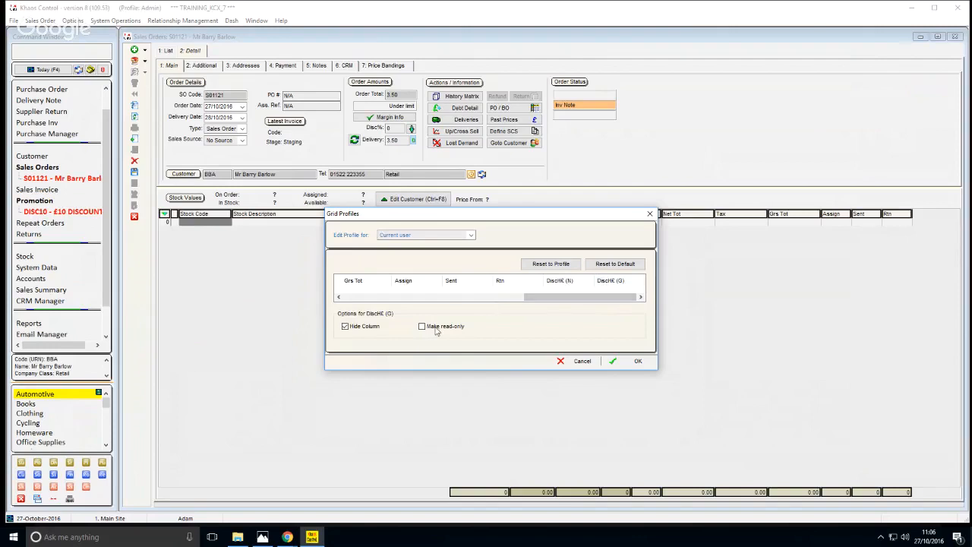
pyautogui.click(370, 328)
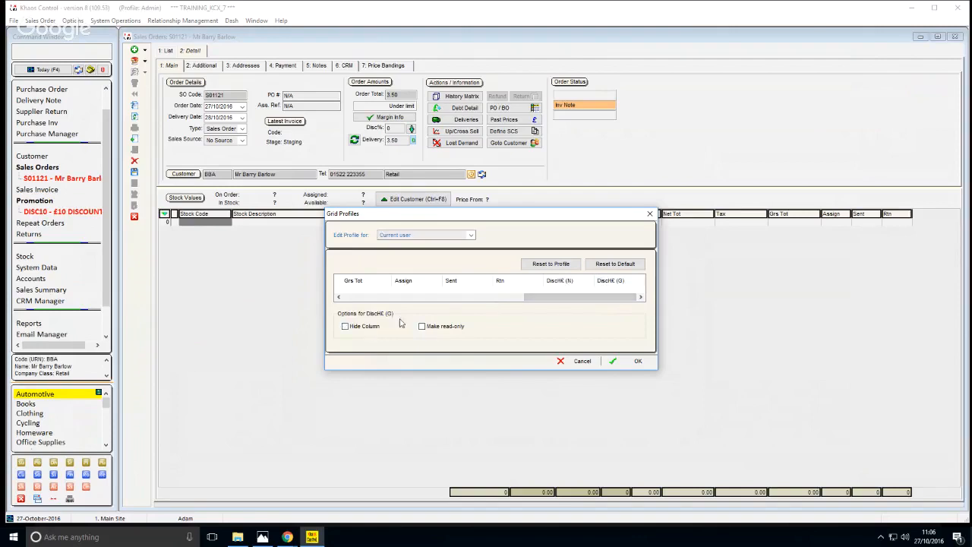
# Move the DiscH£ (G) column between DiscL and Net Tot and apply the grid profile
pyautogui.click(620, 283)
pyautogui.click(613, 286)
pyautogui.moveTo(614, 285); pyautogui.dragTo(353, 288)
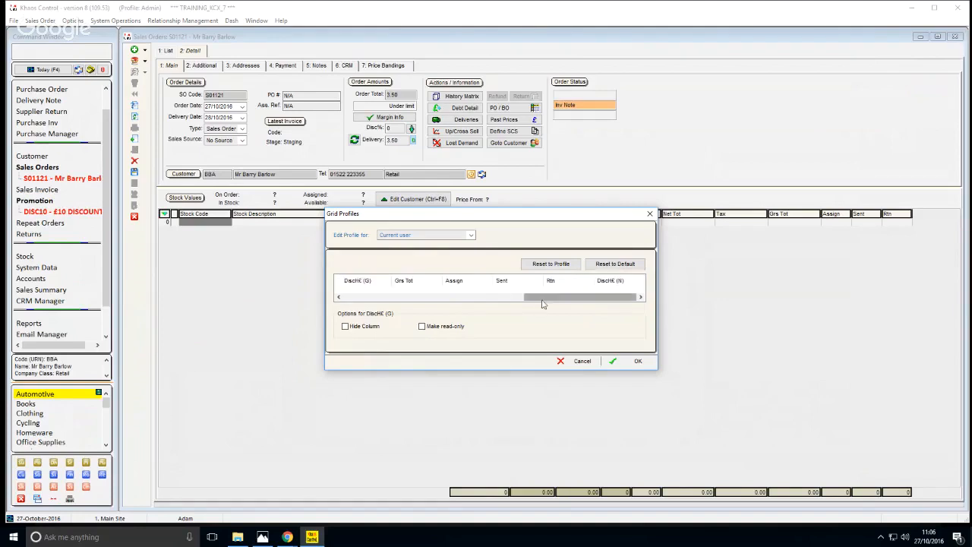
pyautogui.moveTo(542, 298); pyautogui.dragTo(414, 282)
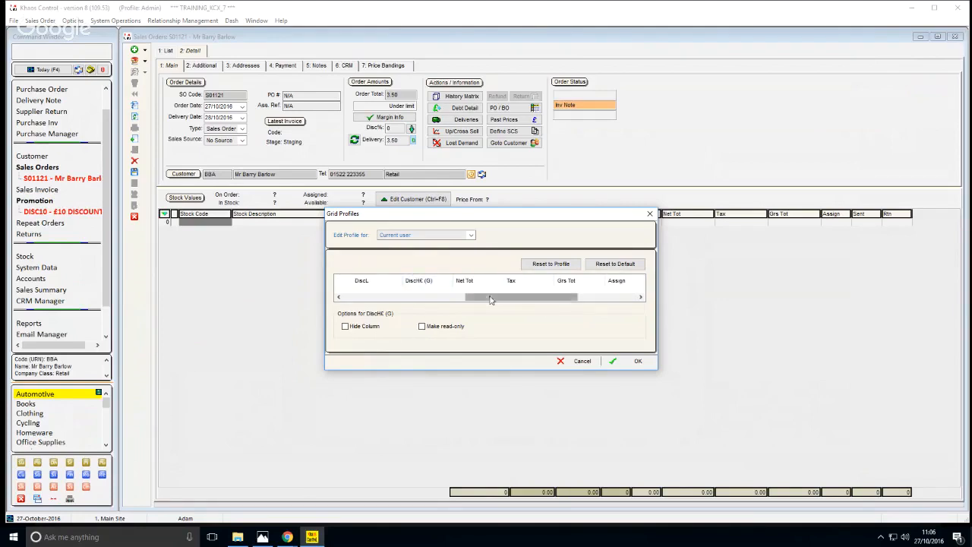
pyautogui.moveTo(490, 298); pyautogui.dragTo(478, 299)
pyautogui.click(618, 363)
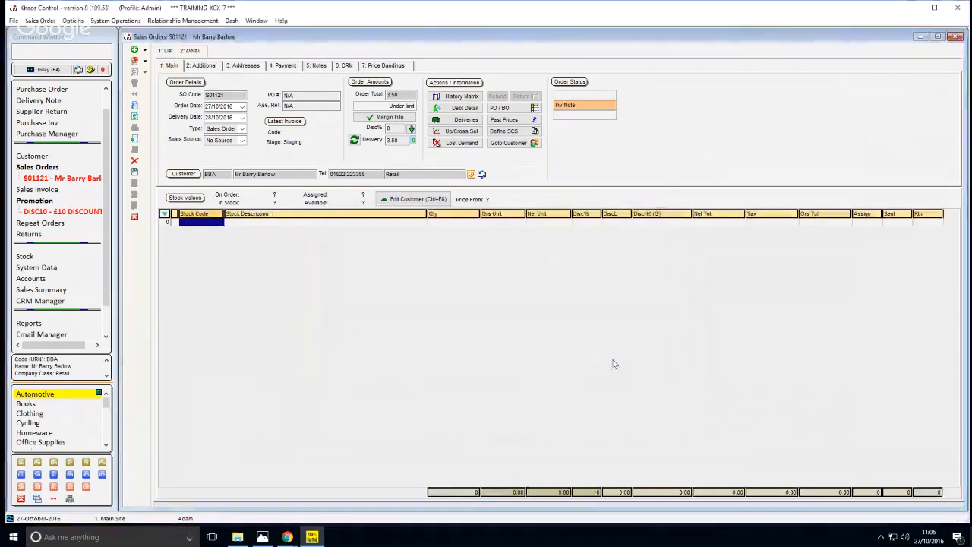
# Add stock item 108, Tiger Shark Great White Anti-slice Driver, to the sales order
pyautogui.click(635, 222)
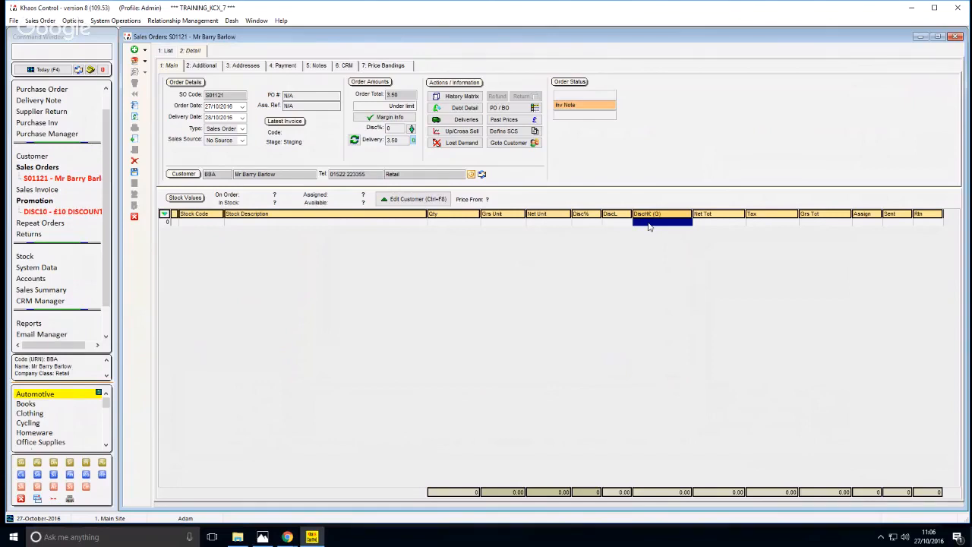
pyautogui.click(192, 226)
pyautogui.doubleClick(193, 226)
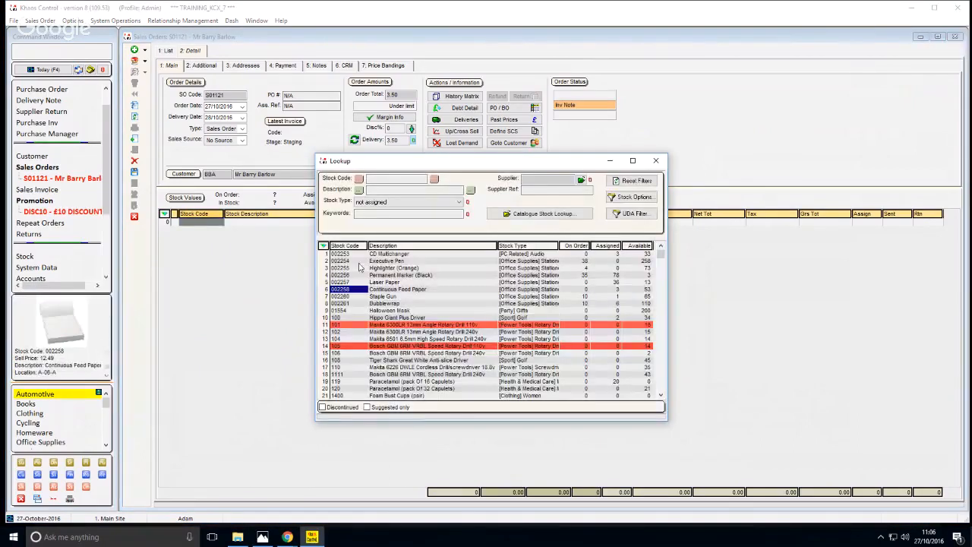
pyautogui.click(360, 264)
pyautogui.write('108')
pyautogui.press('Return')
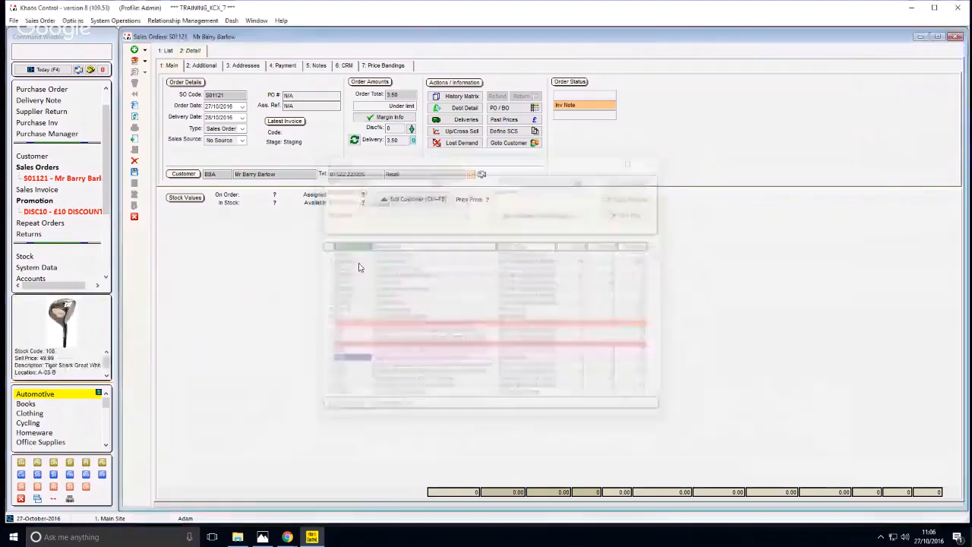
pyautogui.press('Left')
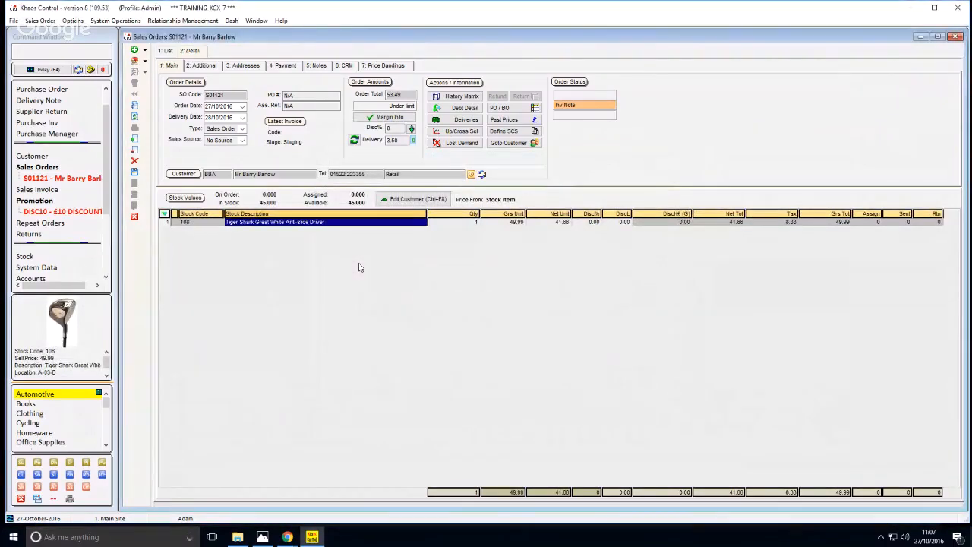
# Set the quantity of the Tiger Shark driver line to 3
pyautogui.press('Right')
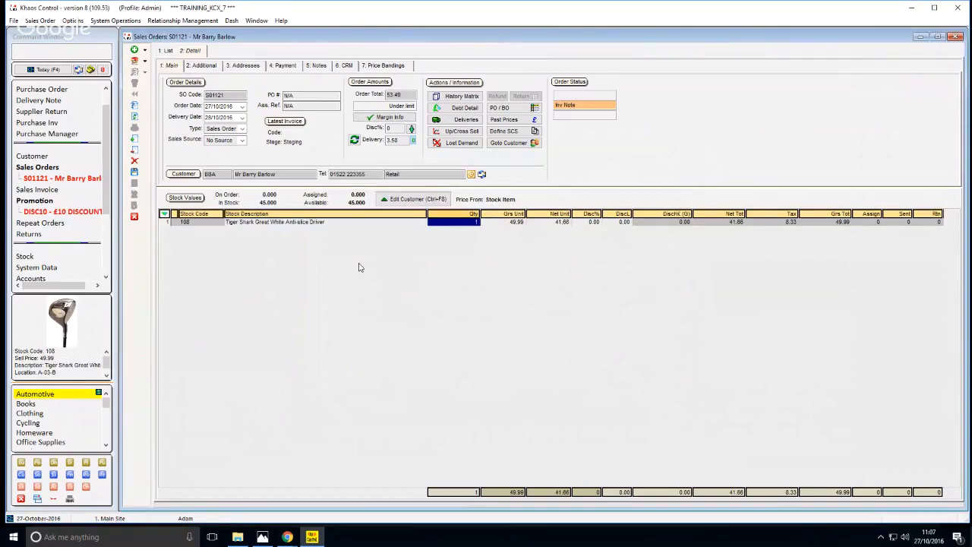
pyautogui.write('3')
pyautogui.press('Left')
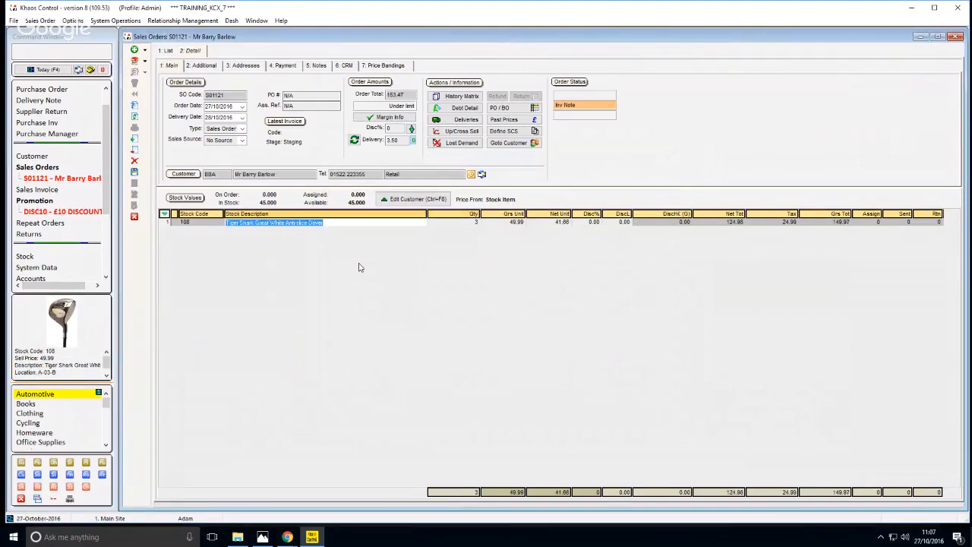
pyautogui.click(448, 222)
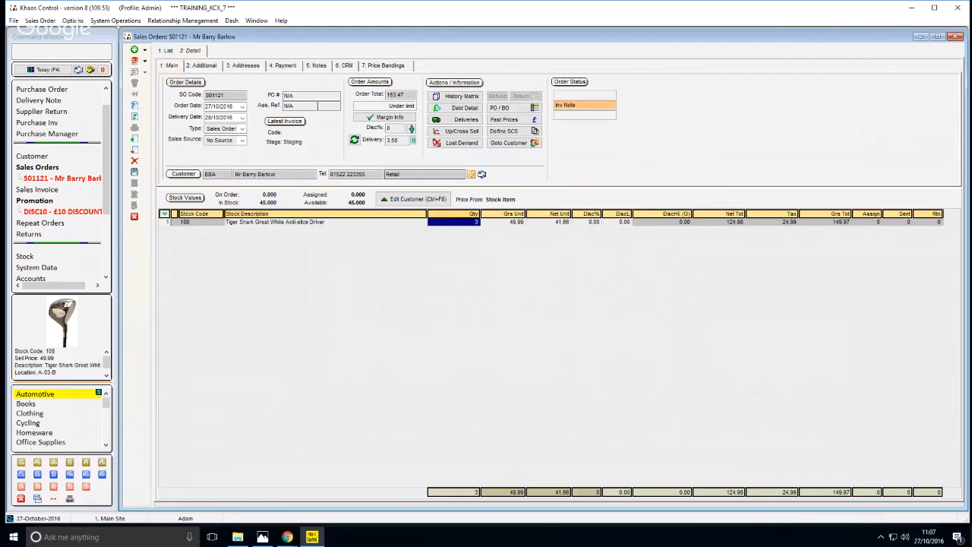
pyautogui.click(385, 94)
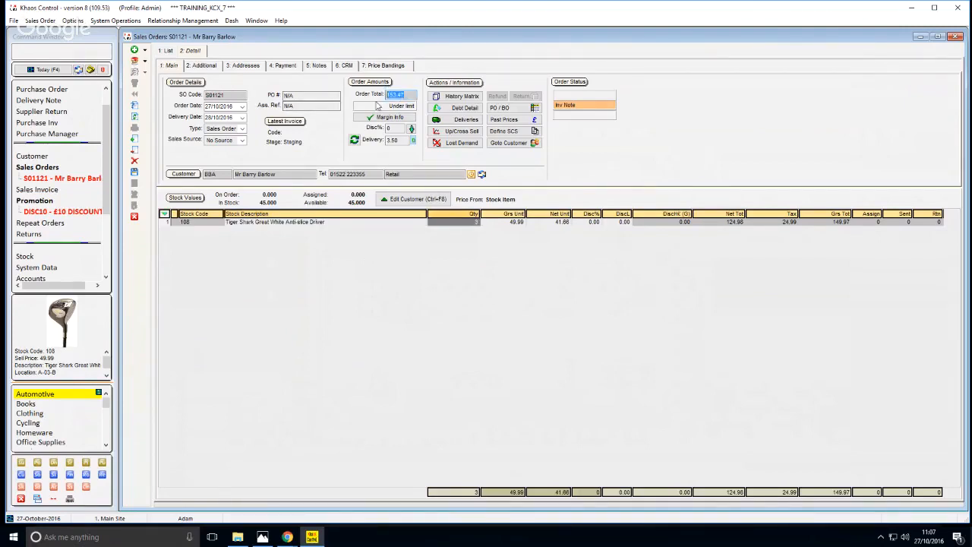
# Apply the tracking keycode DISC10 (£10 DISCOUNT) to the sales order
pyautogui.click(205, 66)
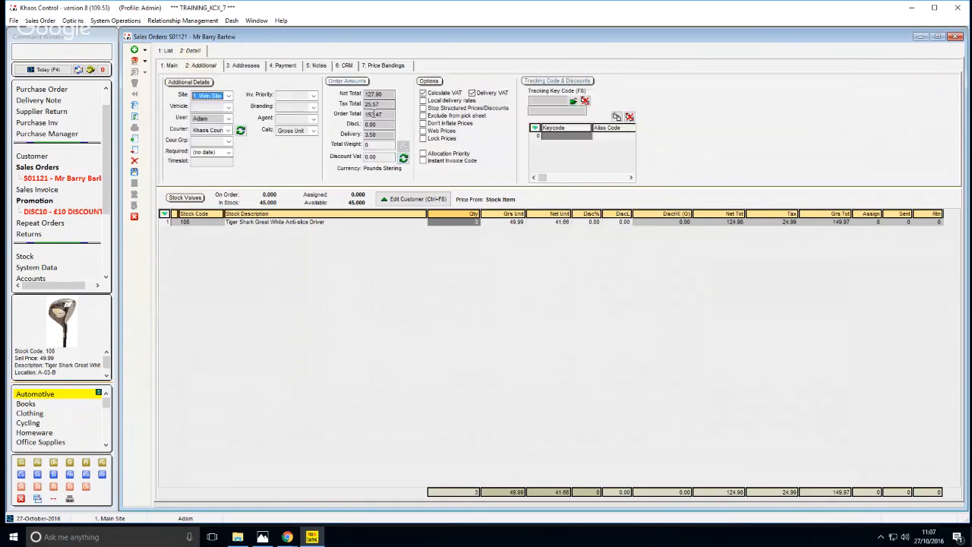
pyautogui.click(572, 103)
pyautogui.click(397, 277)
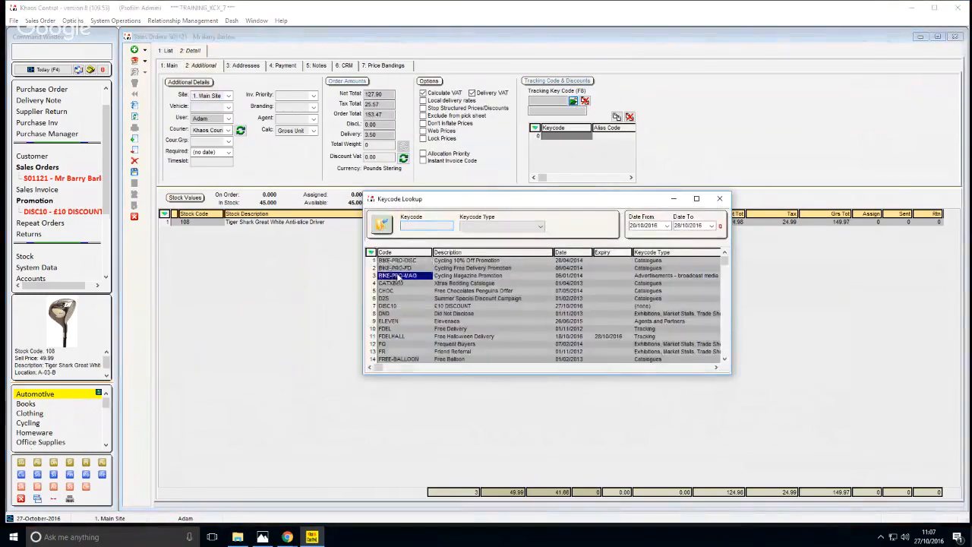
pyautogui.press('Down')
pyautogui.press('Down')
pyautogui.press('Down')
pyautogui.press('Down')
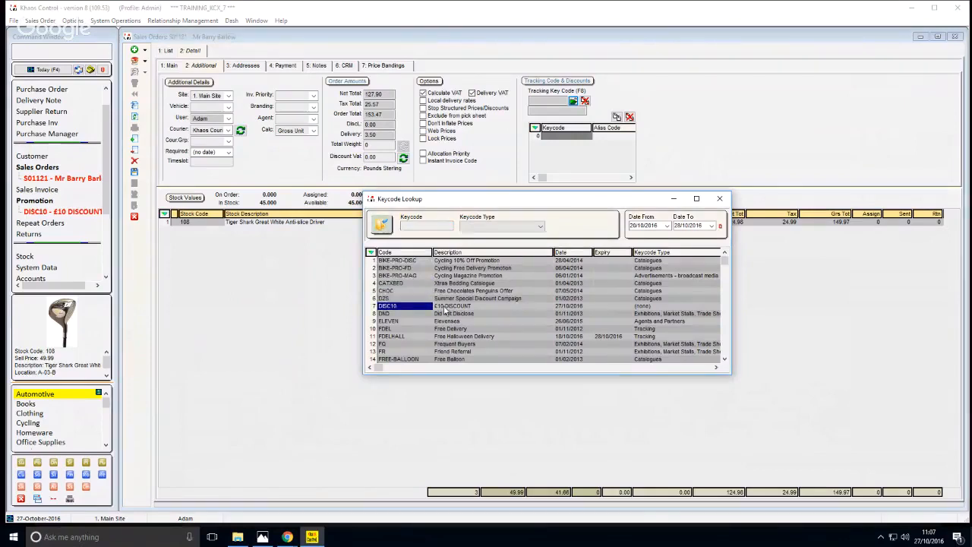
pyautogui.press('Return')
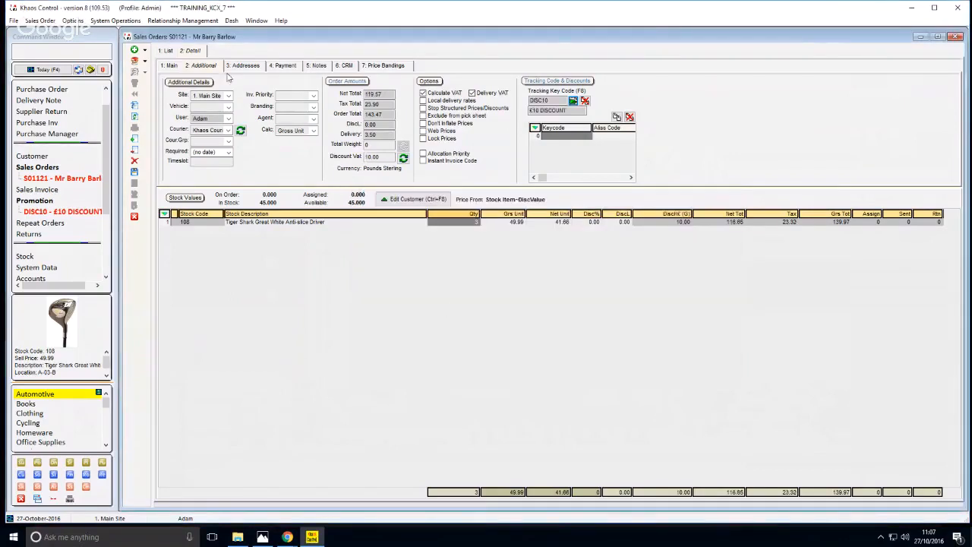
# Examine the order total, the order's discount value and the discount on the Tiger Shark driver line
pyautogui.click(167, 66)
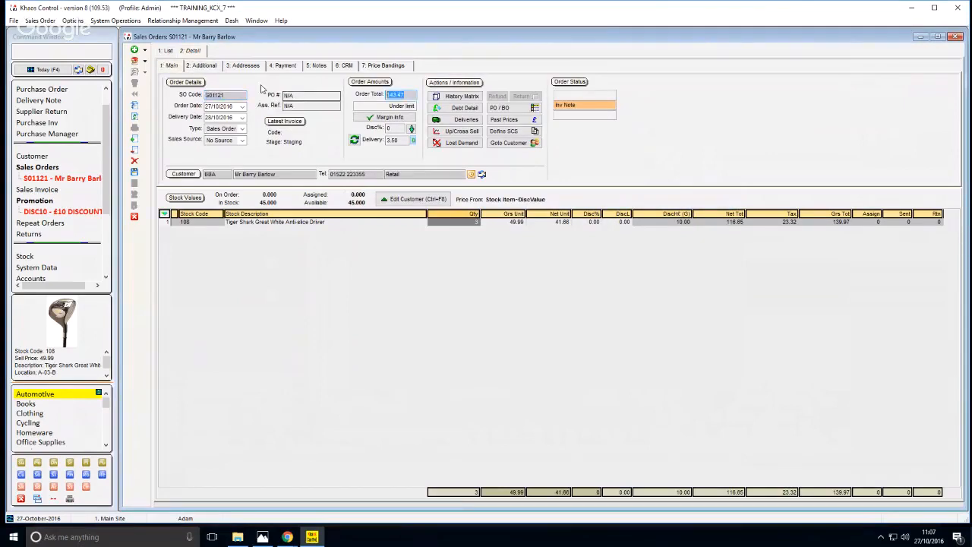
pyautogui.click(205, 66)
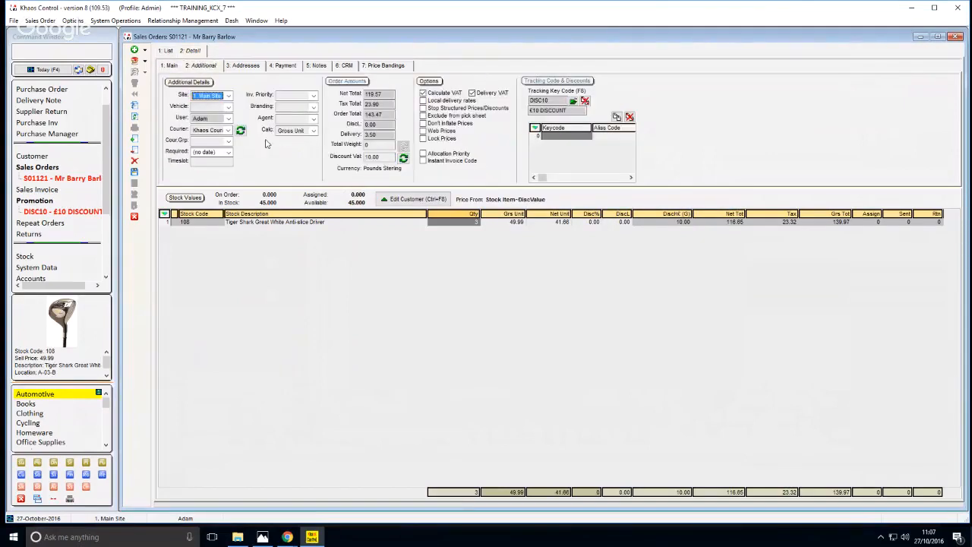
pyautogui.click(381, 157)
pyautogui.click(389, 157)
pyautogui.moveTo(389, 157); pyautogui.dragTo(369, 156)
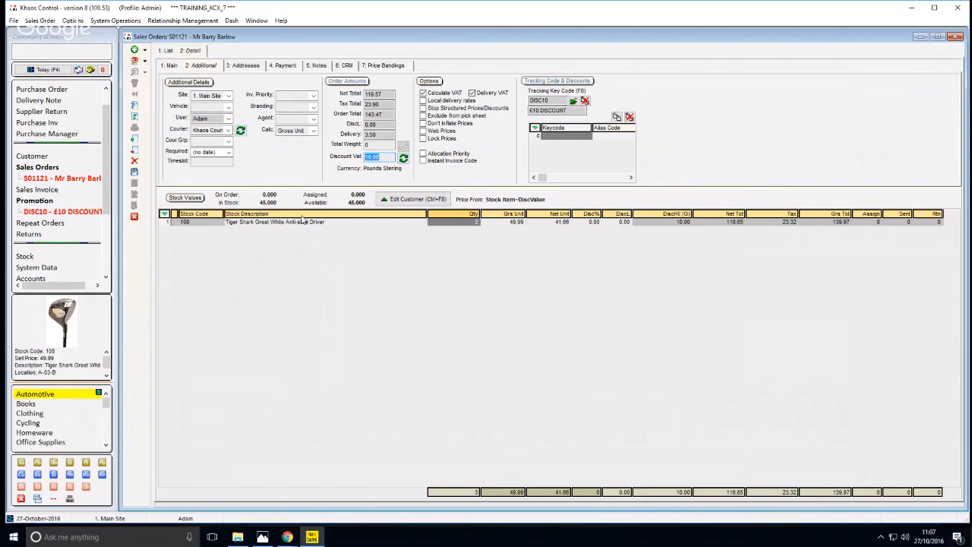
pyautogui.click(672, 223)
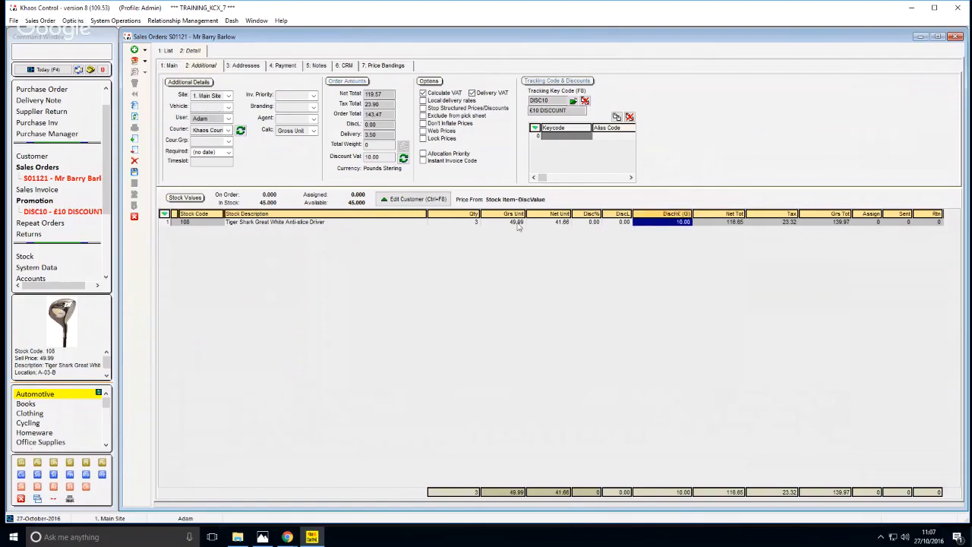
pyautogui.click(379, 224)
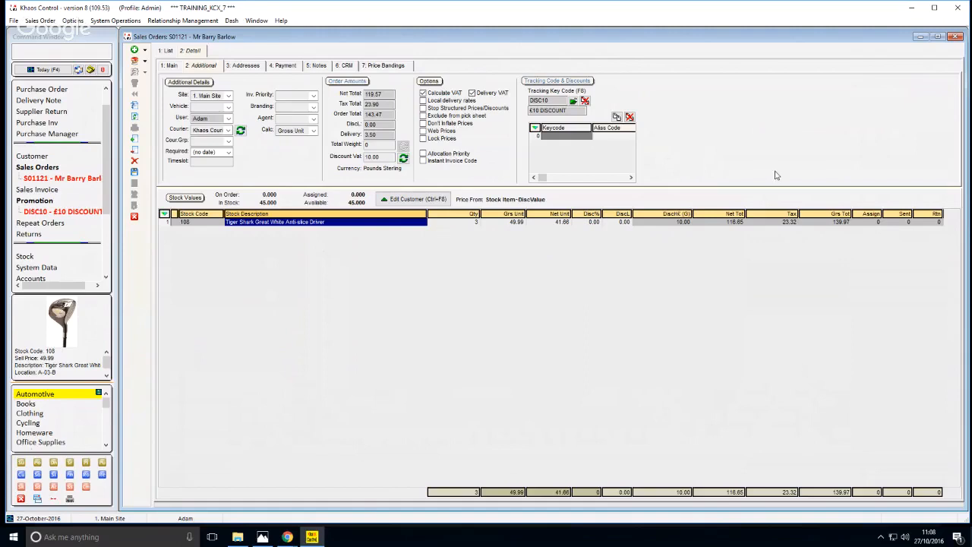
pyautogui.click(469, 222)
pyautogui.click(660, 226)
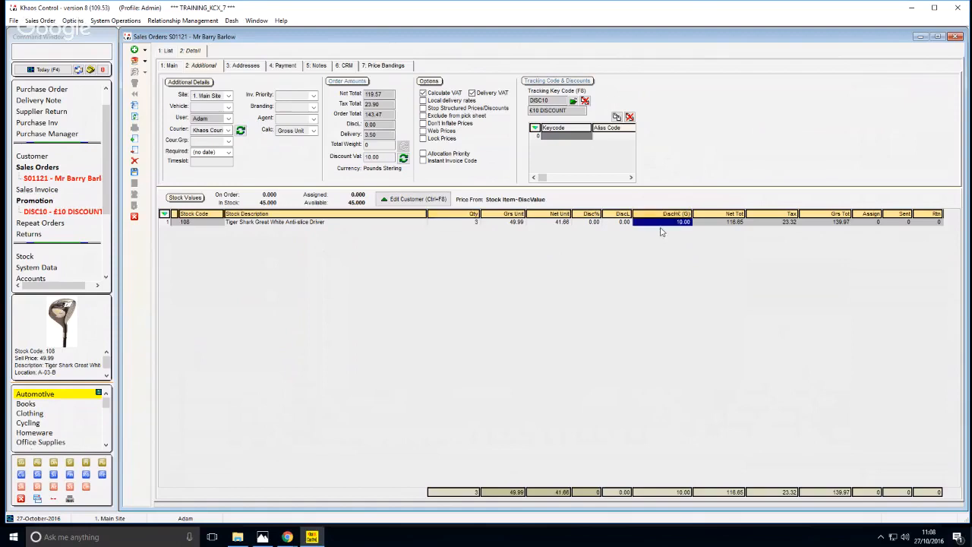
# Add stock item 002261, Bubblewrap, to the sales order as a second line
pyautogui.press('Left')
pyautogui.press('Left')
pyautogui.press('Left')
pyautogui.press('Left')
pyautogui.press('Left')
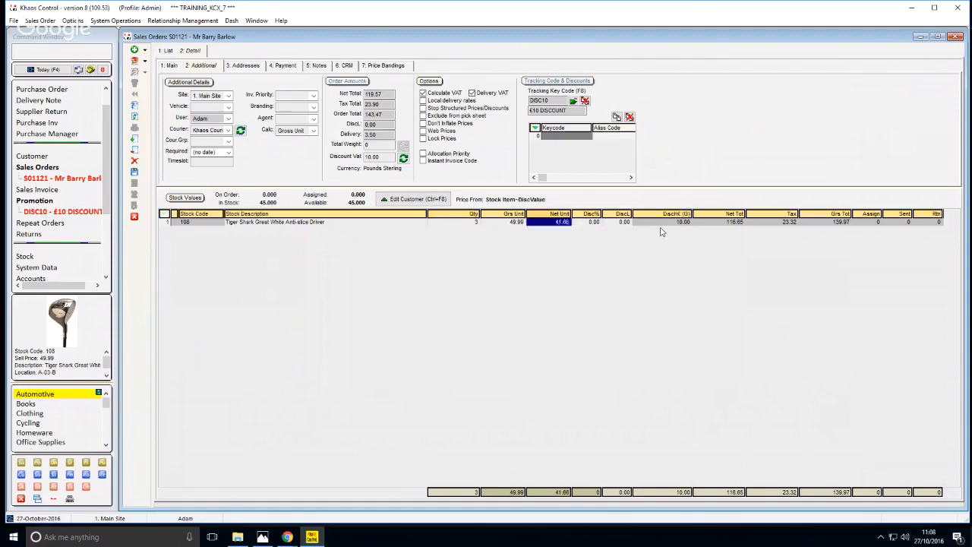
pyautogui.press('Left')
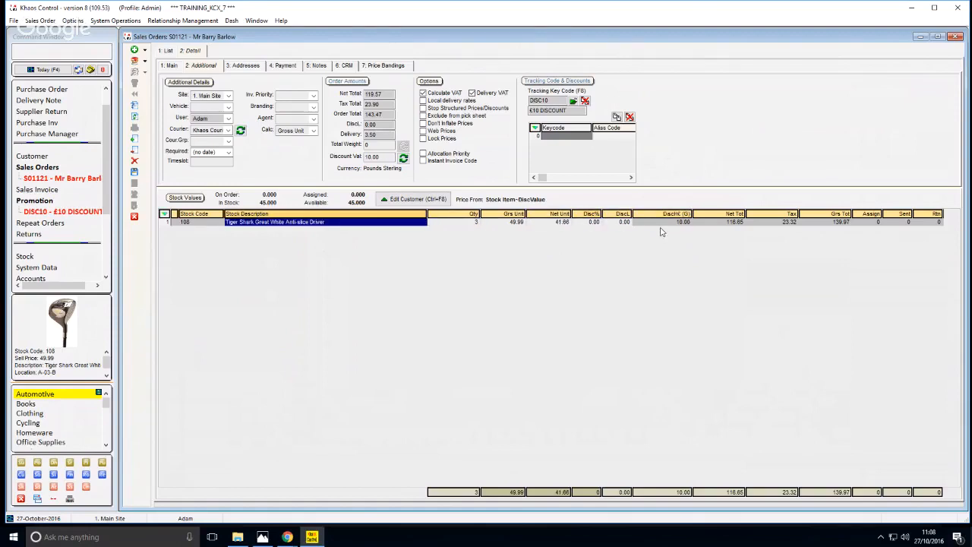
pyautogui.hotkey('ctrl', 's')
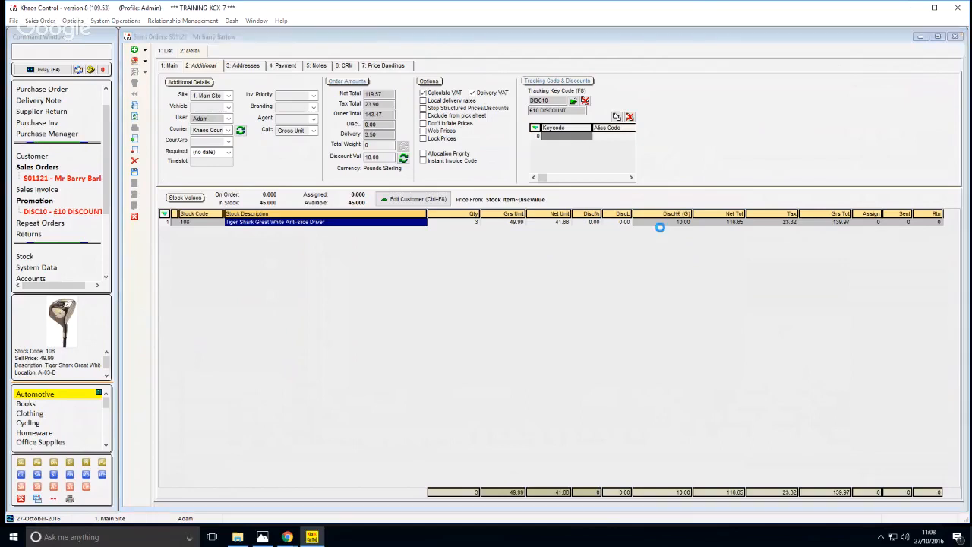
pyautogui.press('Up')
pyautogui.press('Up')
pyautogui.press('Up')
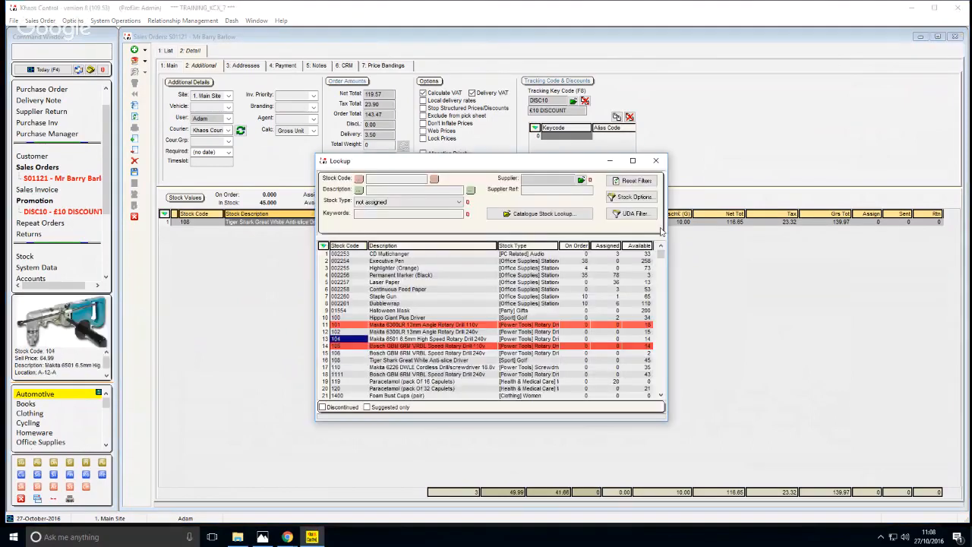
pyautogui.hotkey('ctrl', 'Home')
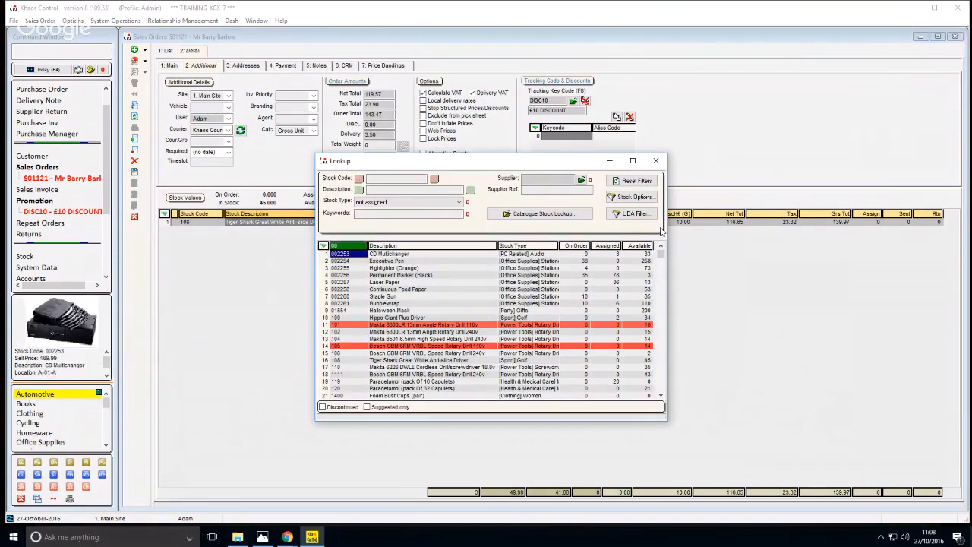
pyautogui.write('bub')
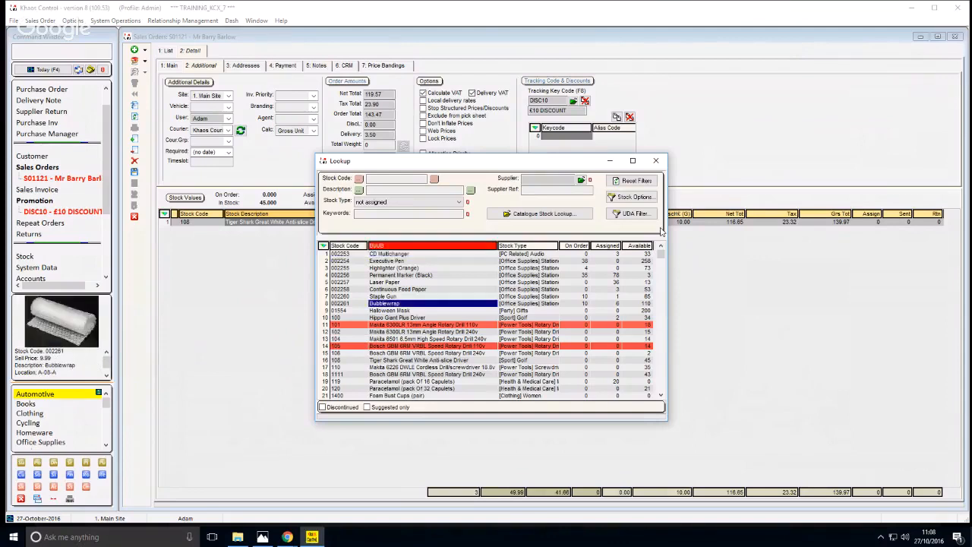
pyautogui.press('Return')
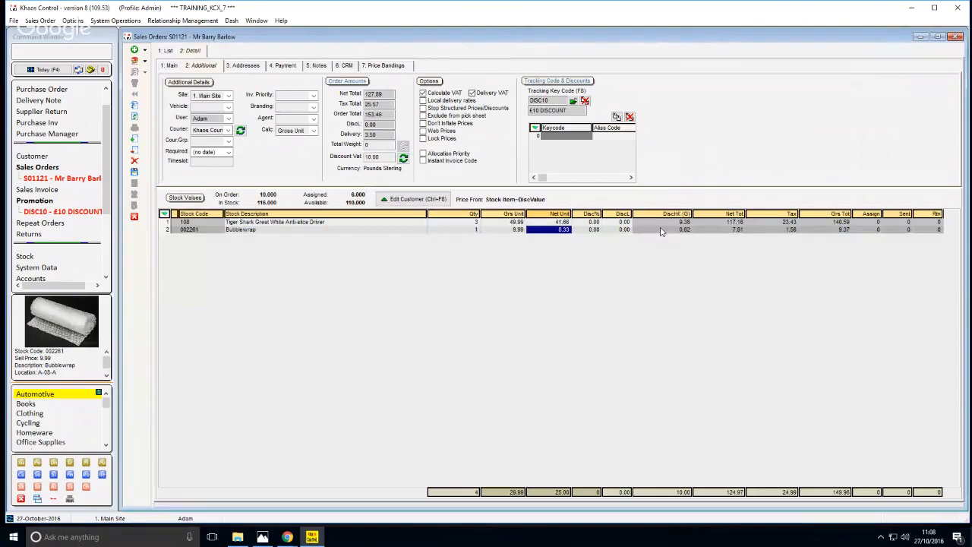
# Compare the DiscH£ (G) amounts on the driver and Bubblewrap lines to see how the discount is split
pyautogui.click(497, 230)
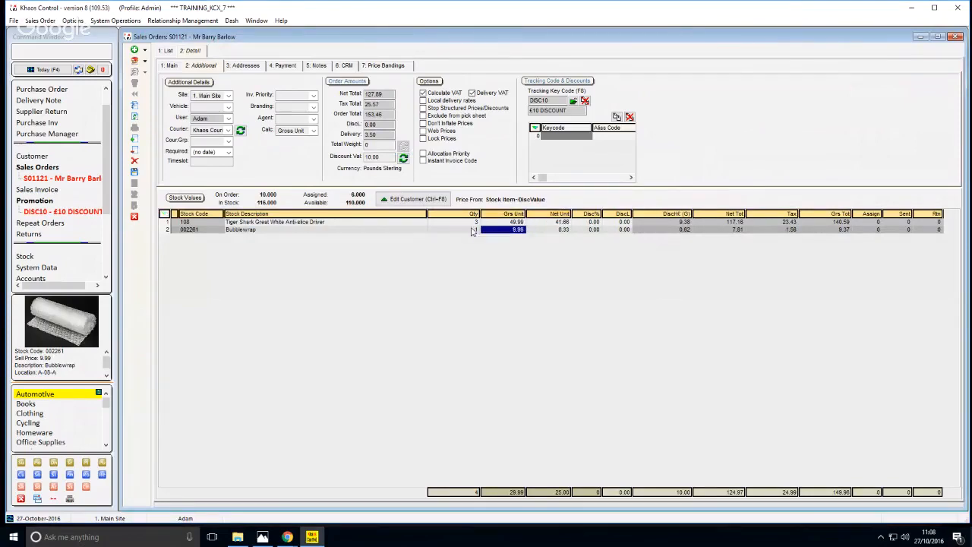
pyautogui.click(672, 225)
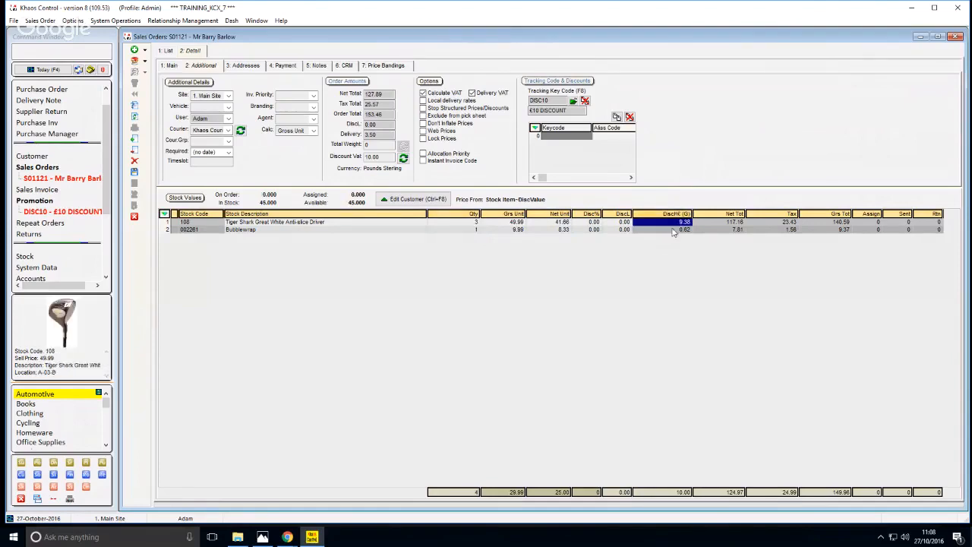
pyautogui.click(674, 230)
pyautogui.click(678, 222)
pyautogui.click(677, 230)
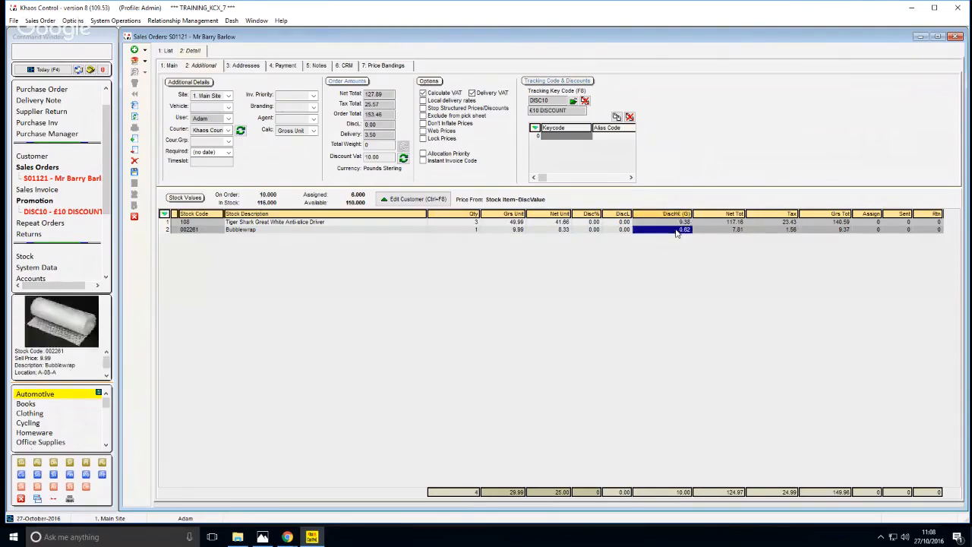
pyautogui.click(676, 226)
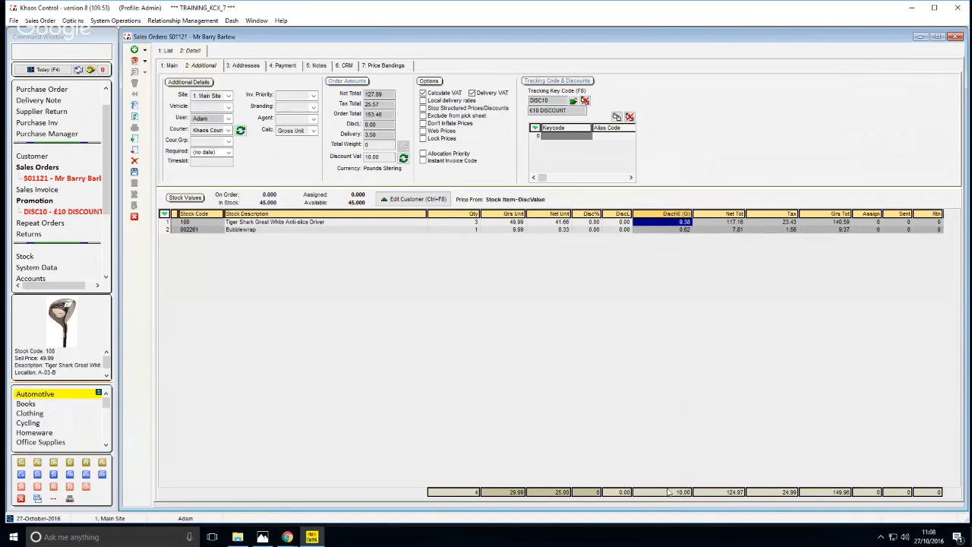
pyautogui.click(671, 230)
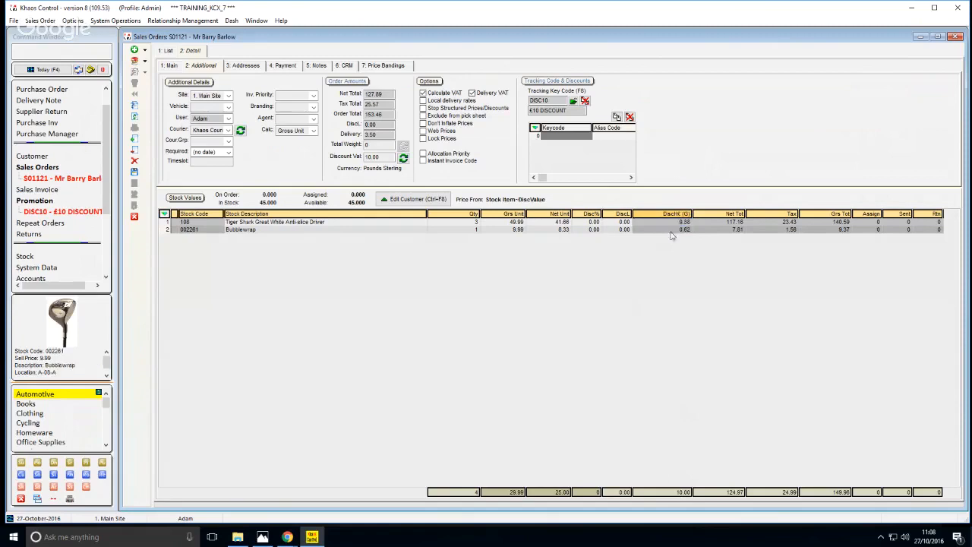
pyautogui.click(674, 223)
pyautogui.click(674, 229)
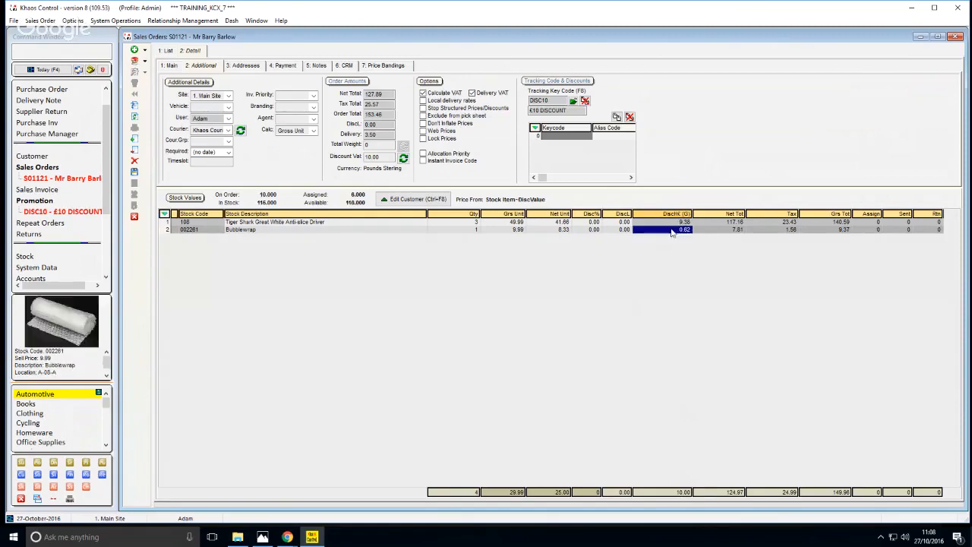
pyautogui.click(681, 222)
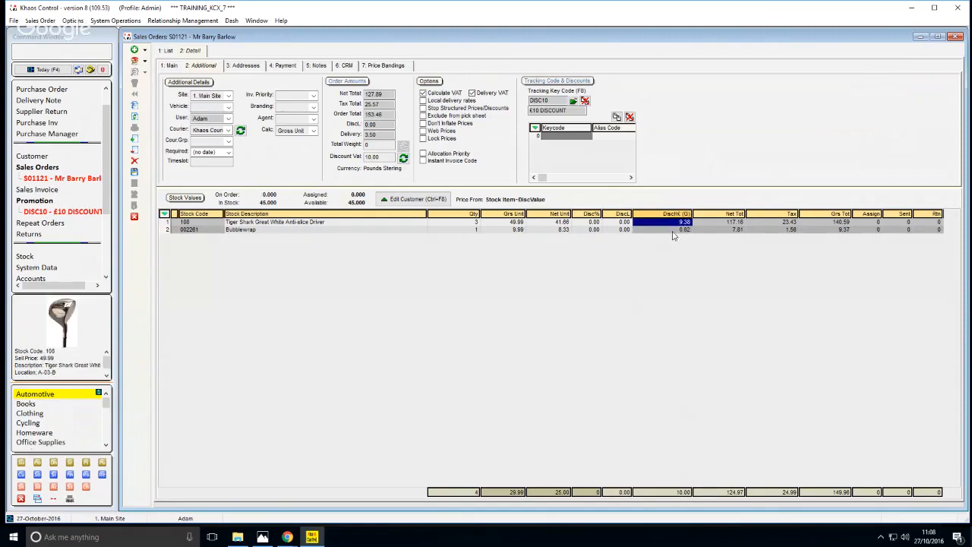
pyautogui.click(675, 230)
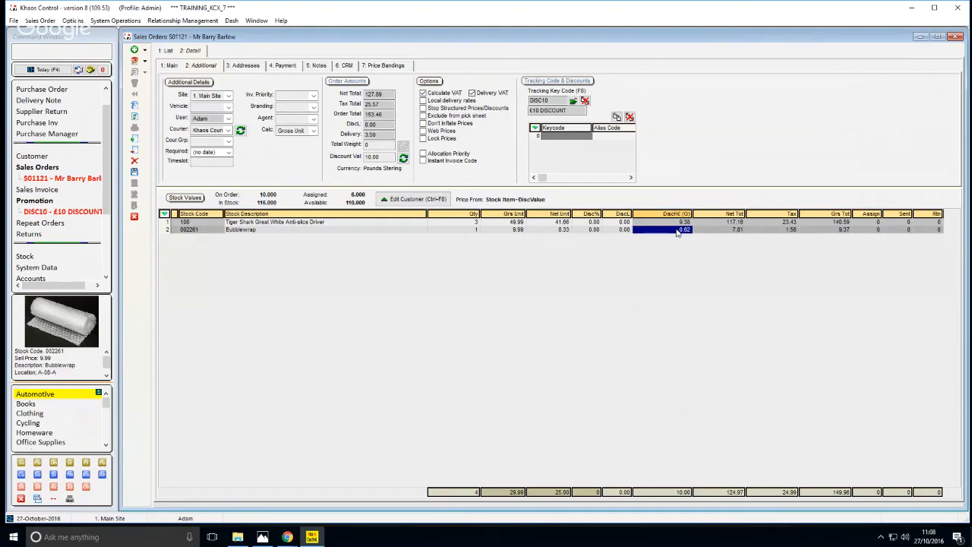
# Override the order's discount value with 12.00 and recalculate it back to the keycode's discount
pyautogui.click(389, 160)
pyautogui.write('12')
pyautogui.click(462, 230)
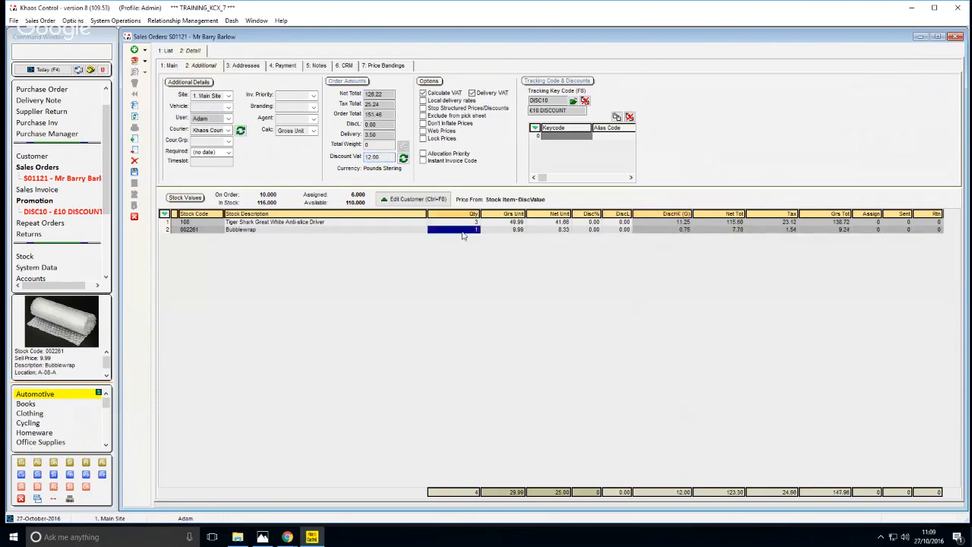
pyautogui.click(386, 157)
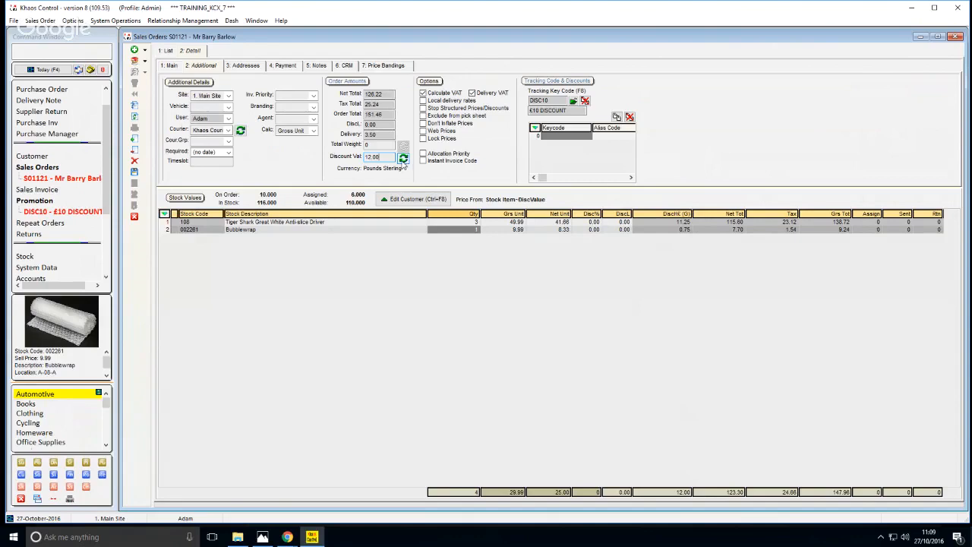
pyautogui.click(403, 159)
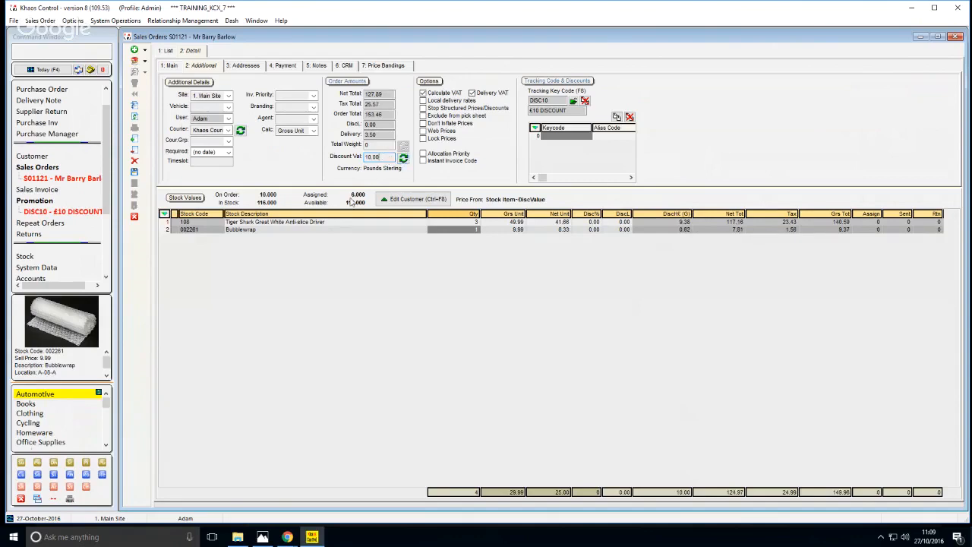
# Return to the order's main details and save the sales order
pyautogui.click(351, 231)
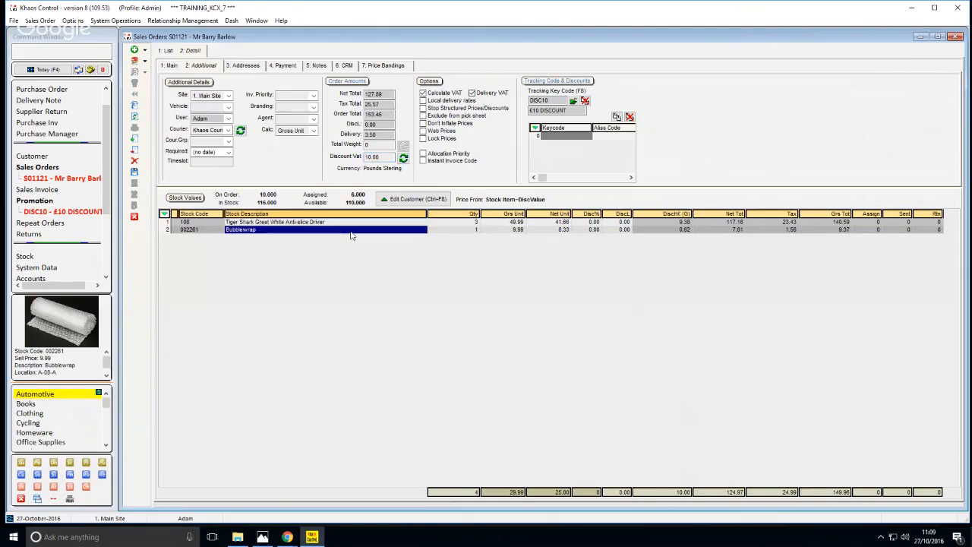
pyautogui.click(170, 67)
pyautogui.click(311, 223)
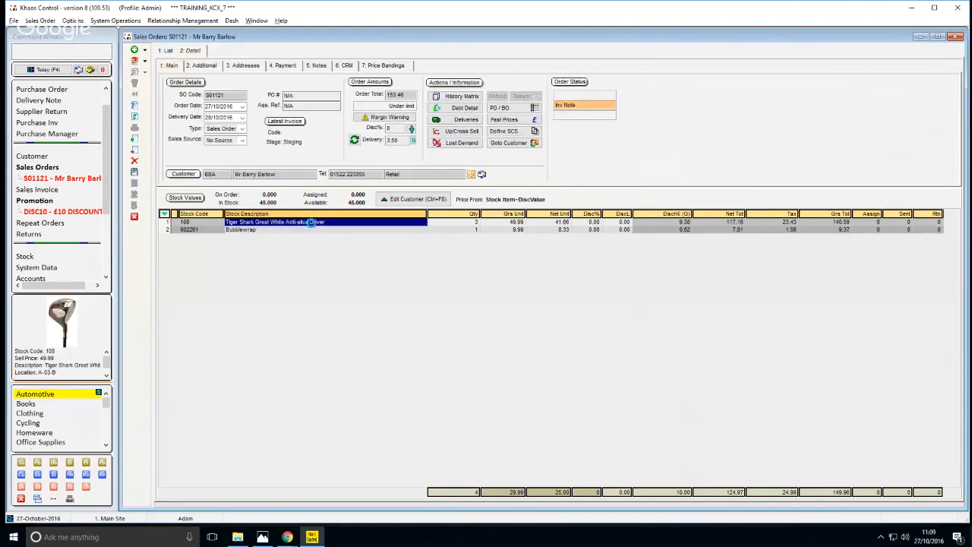
pyautogui.hotkey('ctrl', 's')
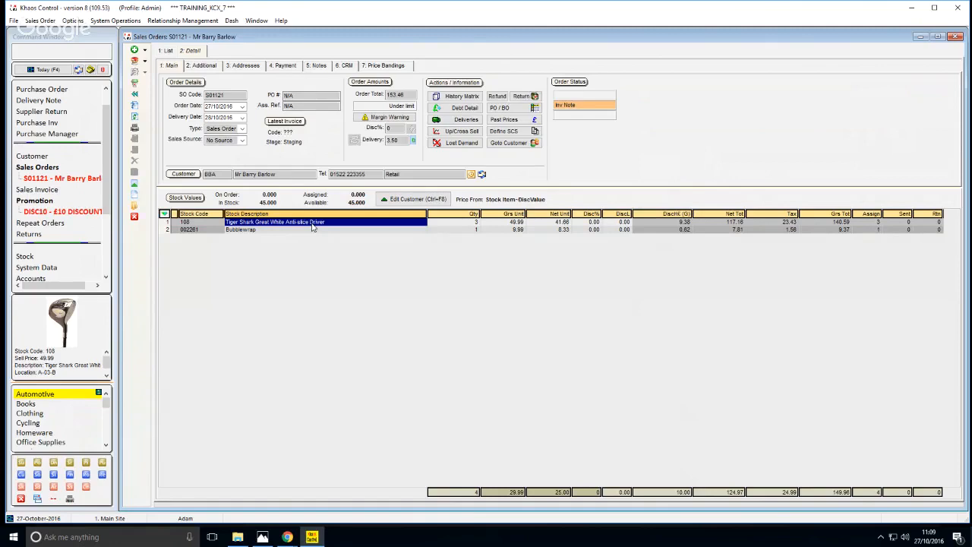
# Check the order's payment line and open the Sales Invoice Manager
pyautogui.click(453, 230)
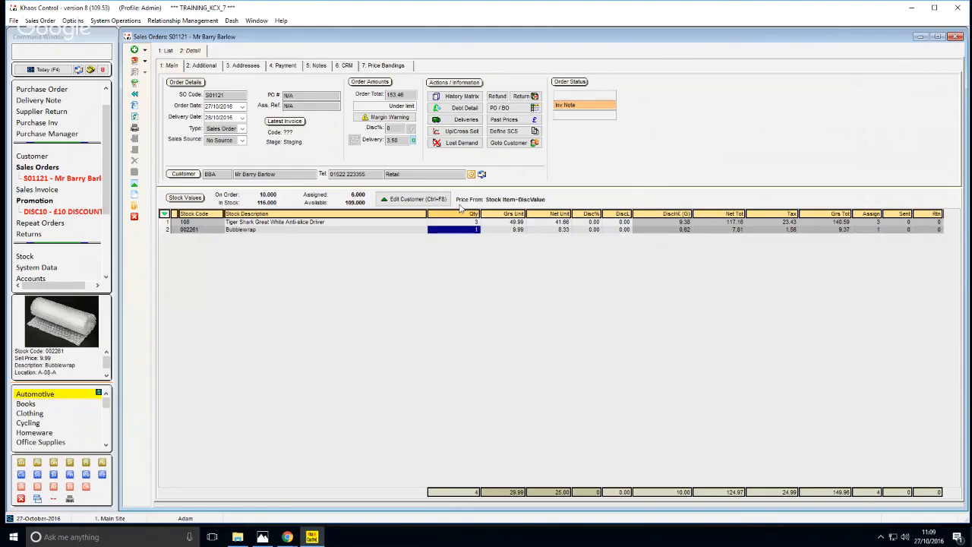
pyautogui.click(373, 230)
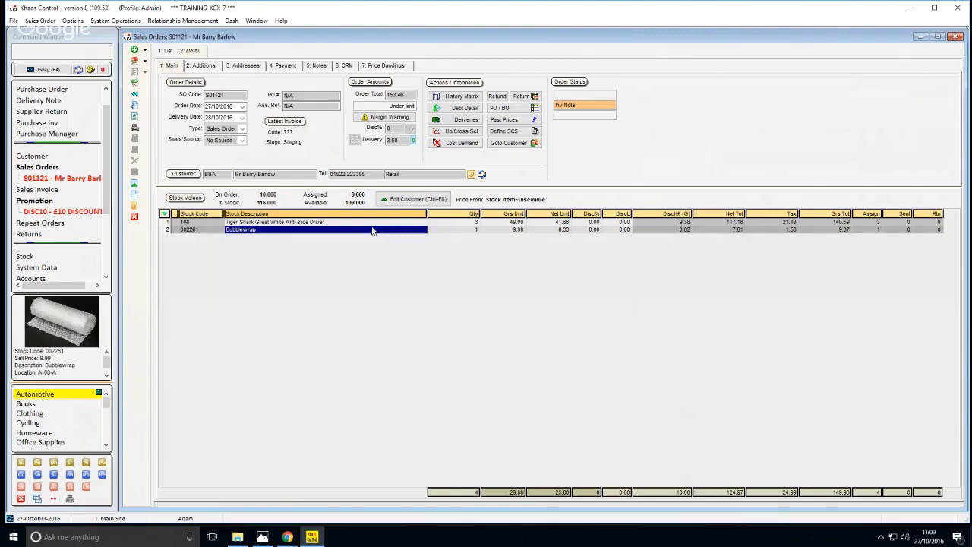
pyautogui.click(287, 66)
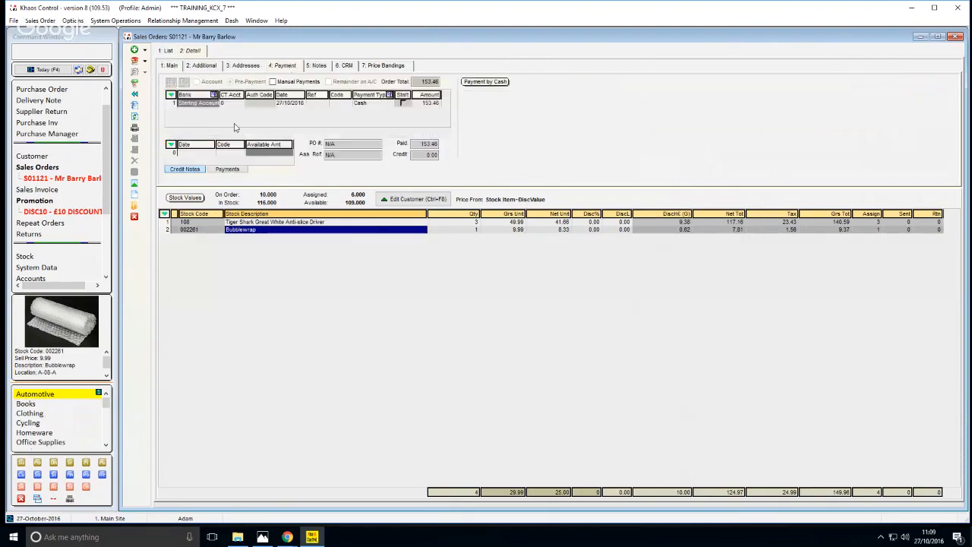
pyautogui.click(351, 106)
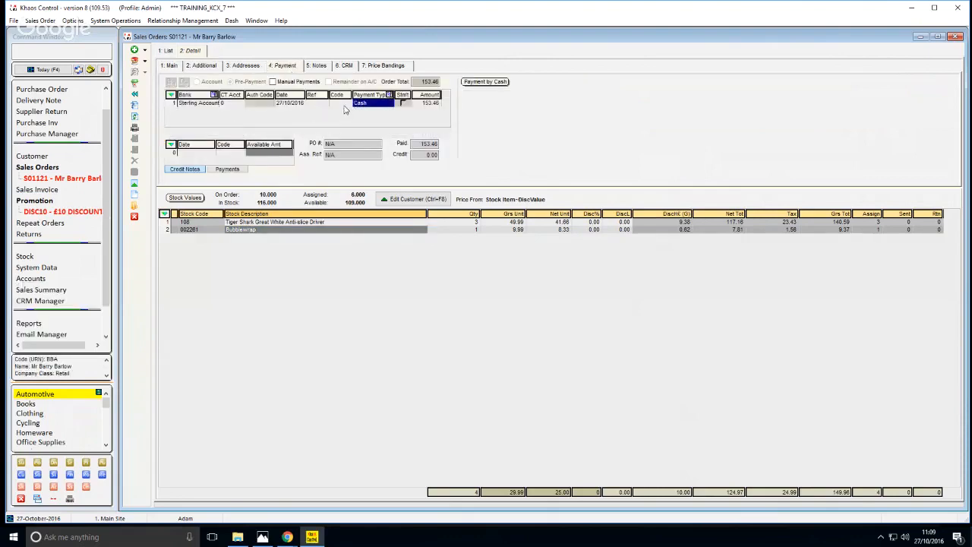
pyautogui.press('F11')
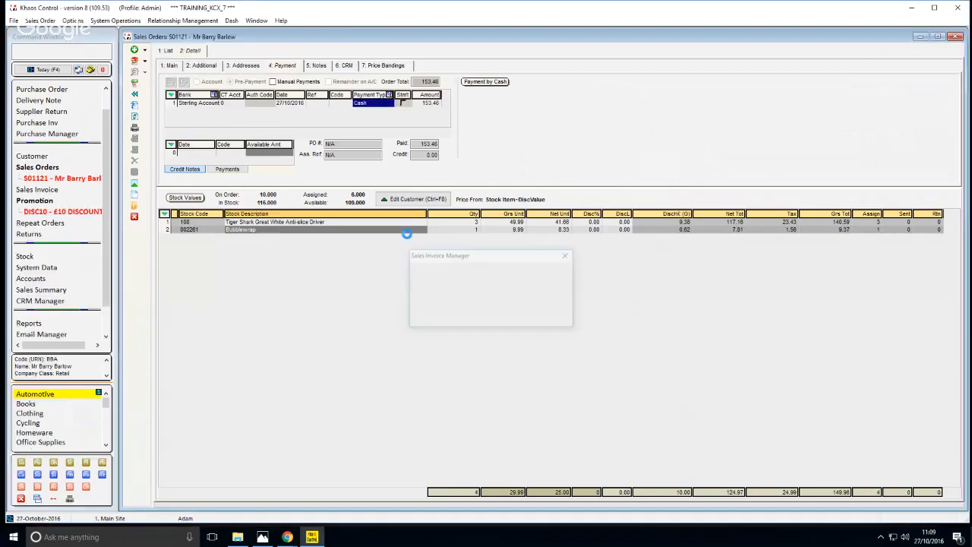
# Print the sales order's invoice as a single invoice and issue it from the Issue stage
pyautogui.click(362, 142)
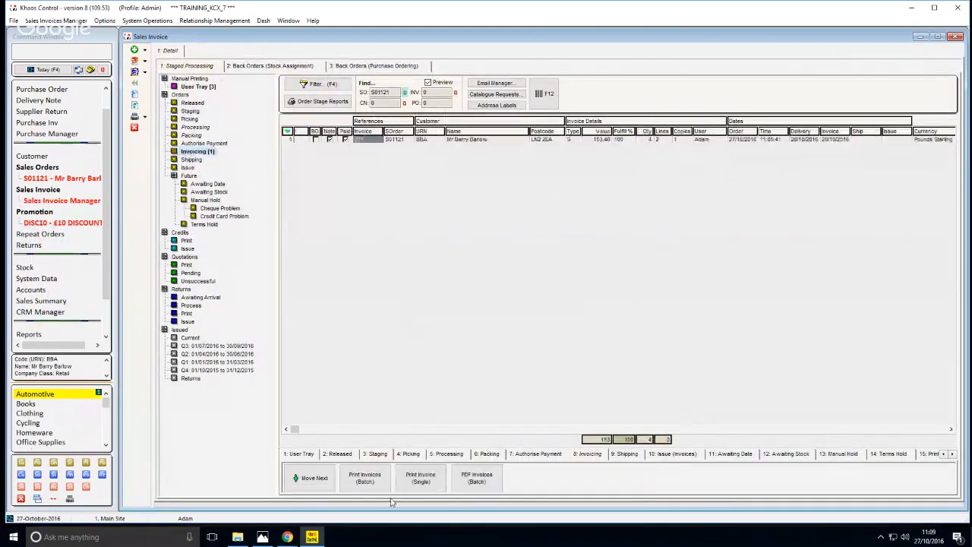
pyautogui.click(427, 492)
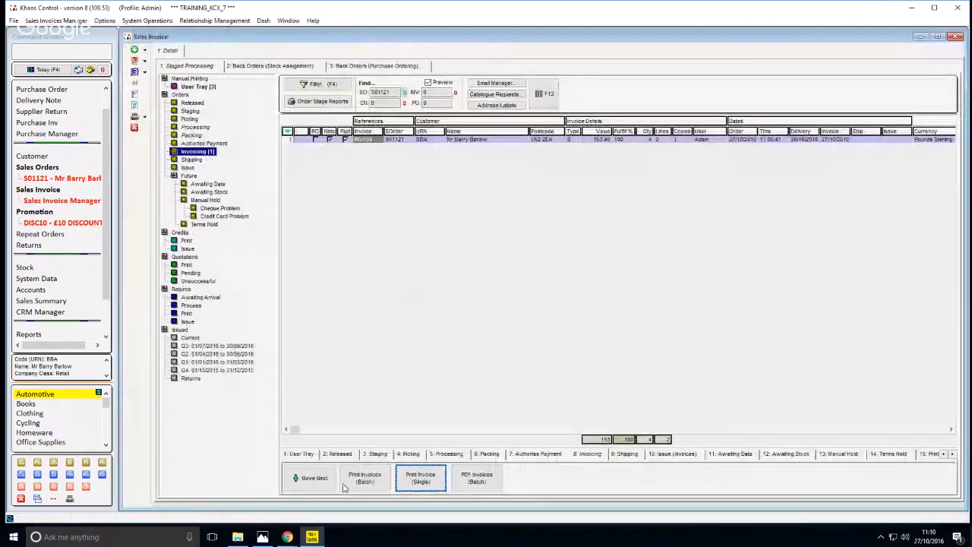
pyautogui.click(357, 141)
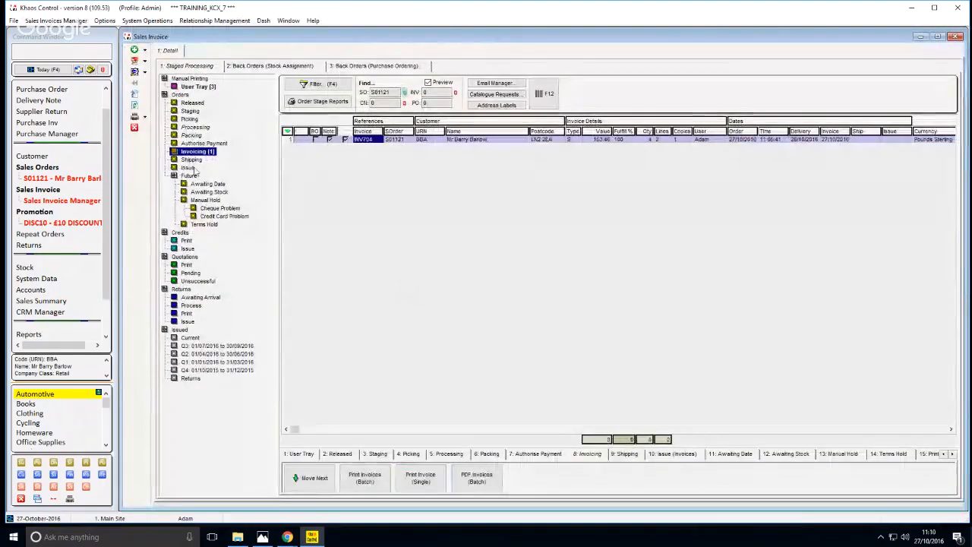
pyautogui.click(195, 170)
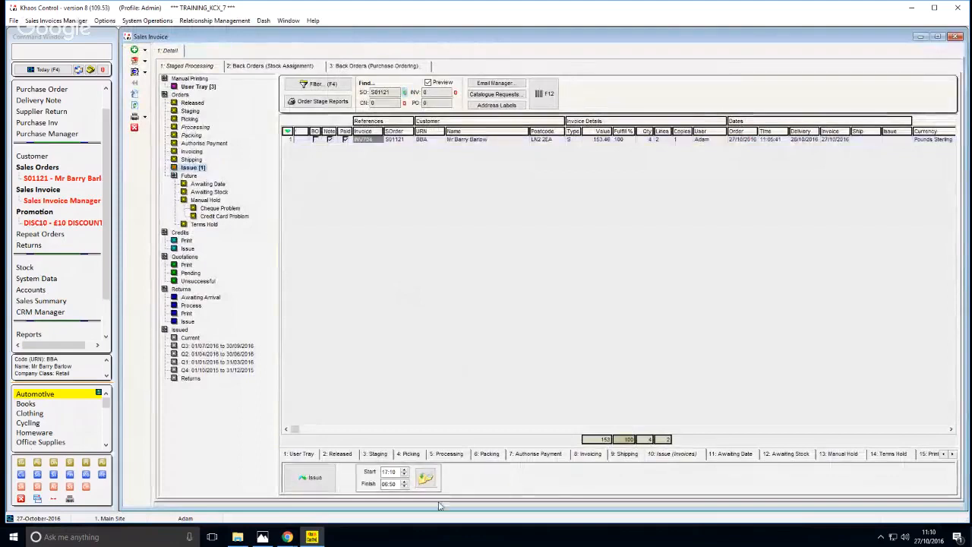
pyautogui.click(313, 477)
pyautogui.click(513, 282)
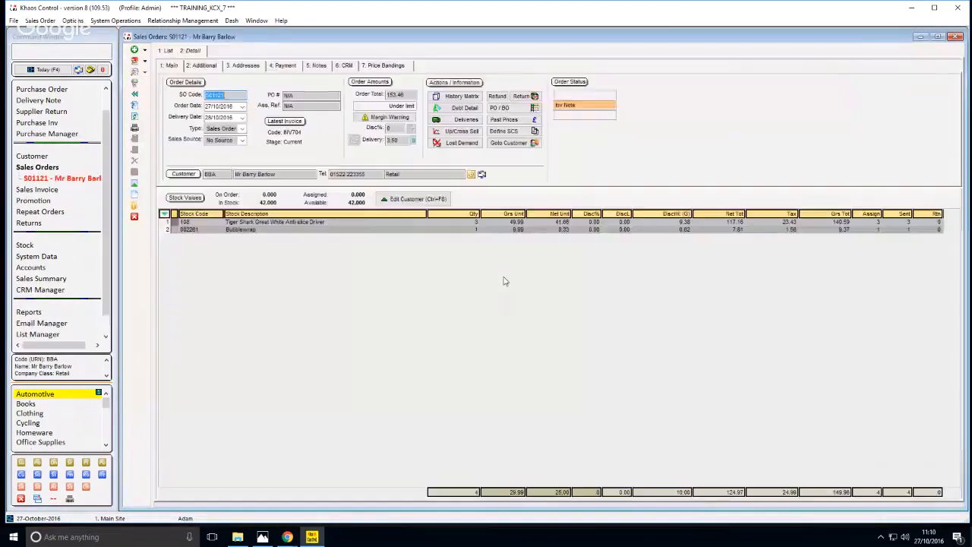
# Create a customer return for the Tiger Shark Great White Anti-slice Driver line of the issued sales order
pyautogui.click(552, 231)
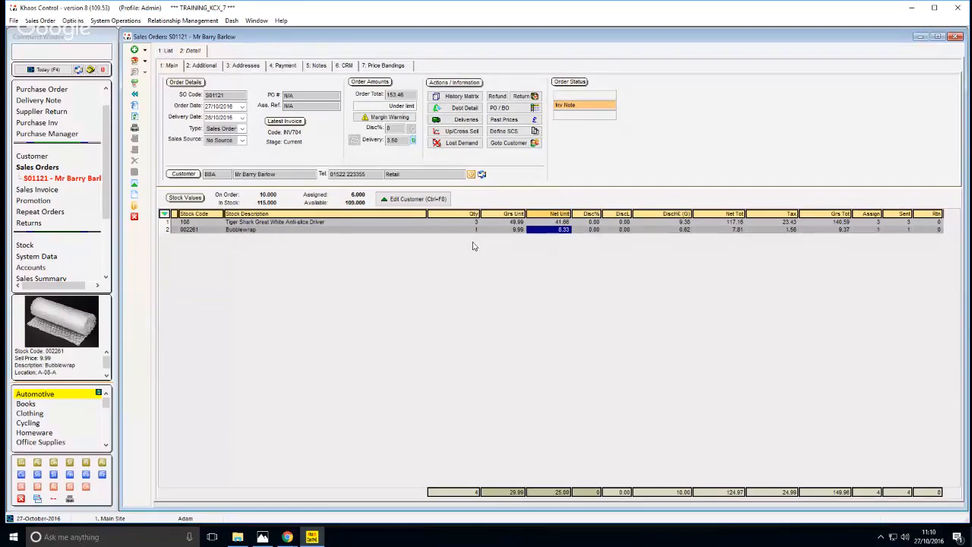
pyautogui.click(431, 223)
pyautogui.click(416, 224)
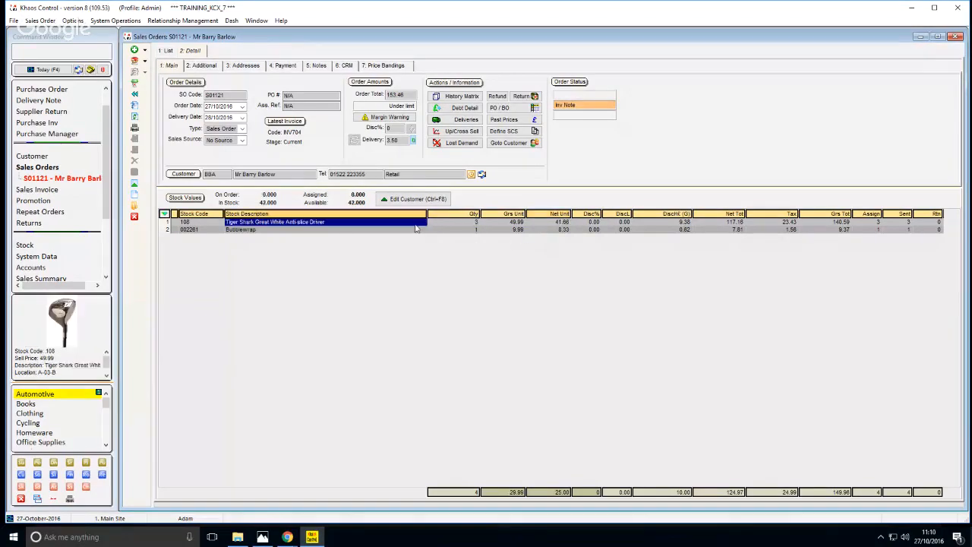
pyautogui.click(454, 226)
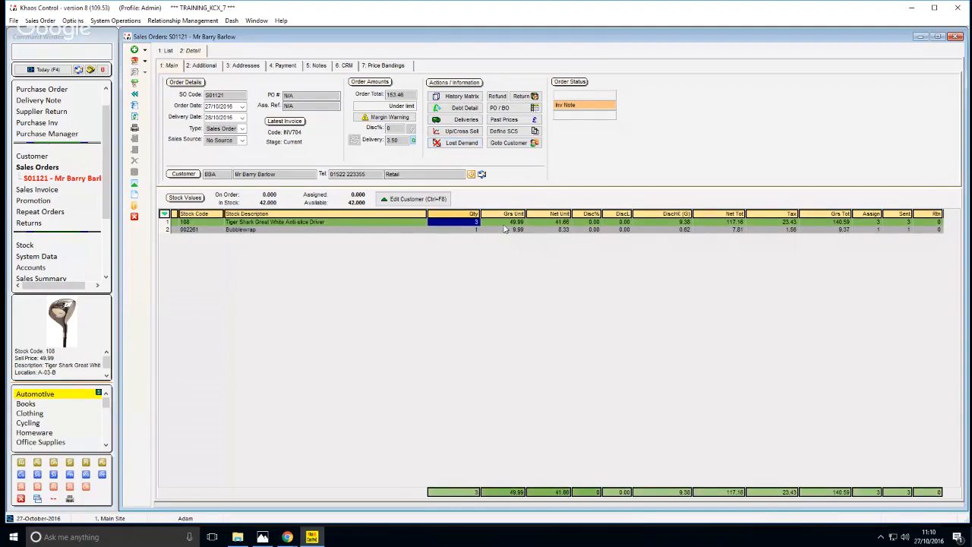
pyautogui.click(517, 97)
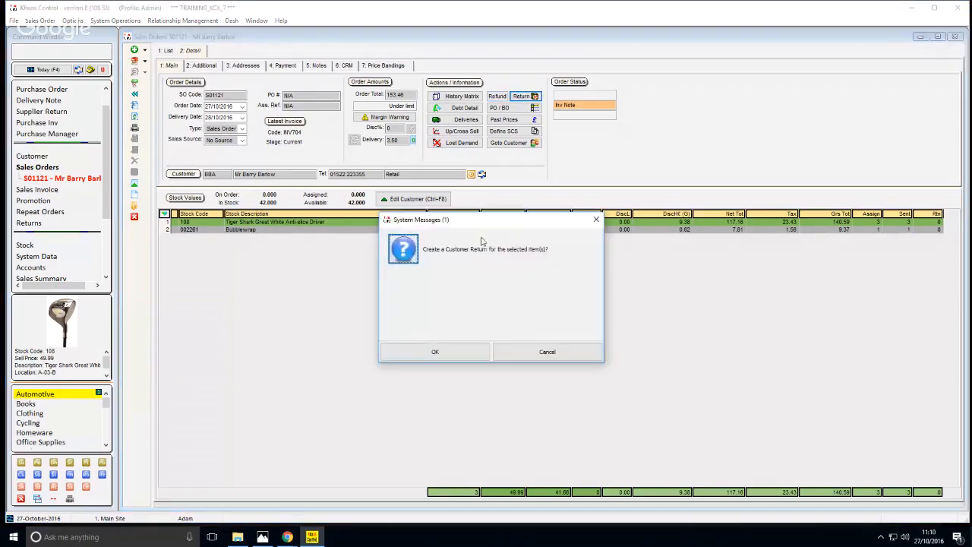
pyautogui.click(421, 353)
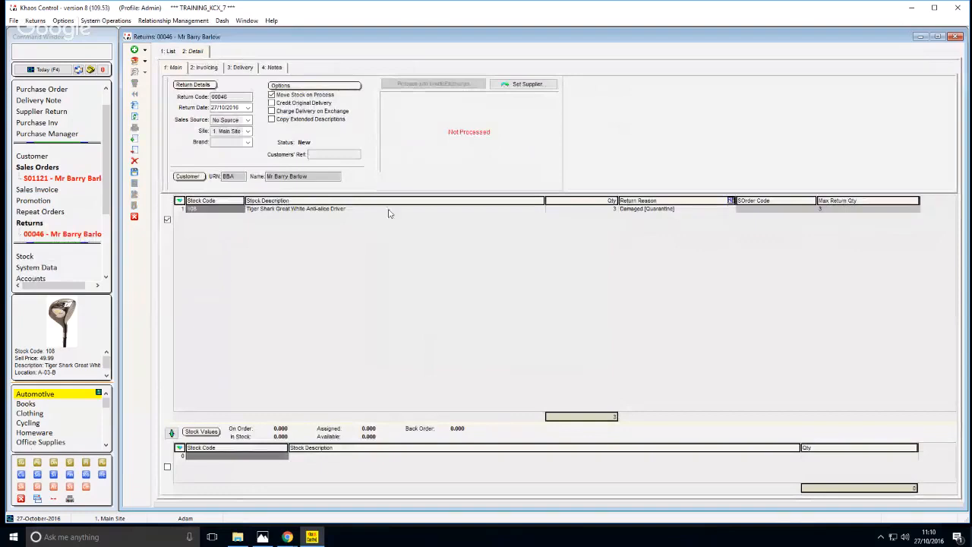
# Set the driver's return quantity to 1, add it to the exchange items and enlarge the exchange grid
pyautogui.click(581, 210)
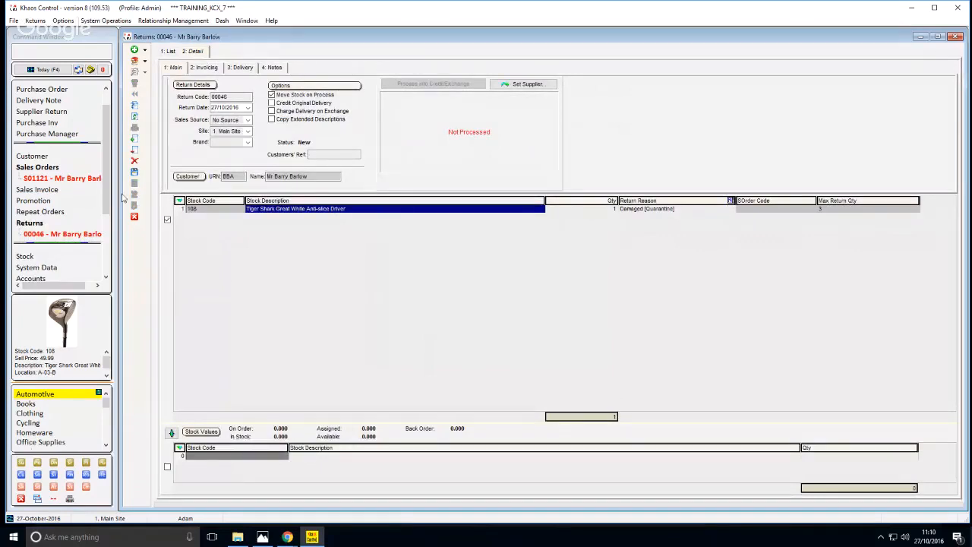
pyautogui.click(171, 432)
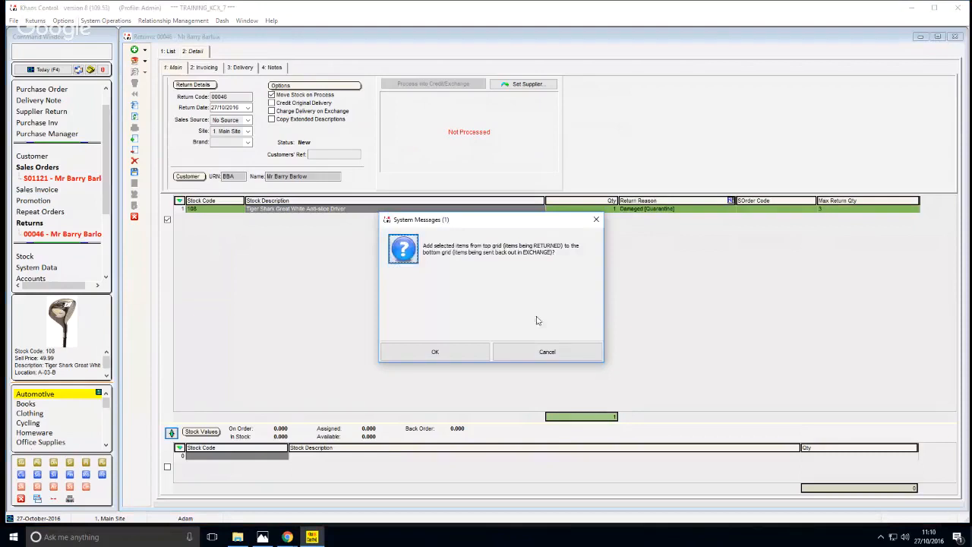
pyautogui.click(434, 351)
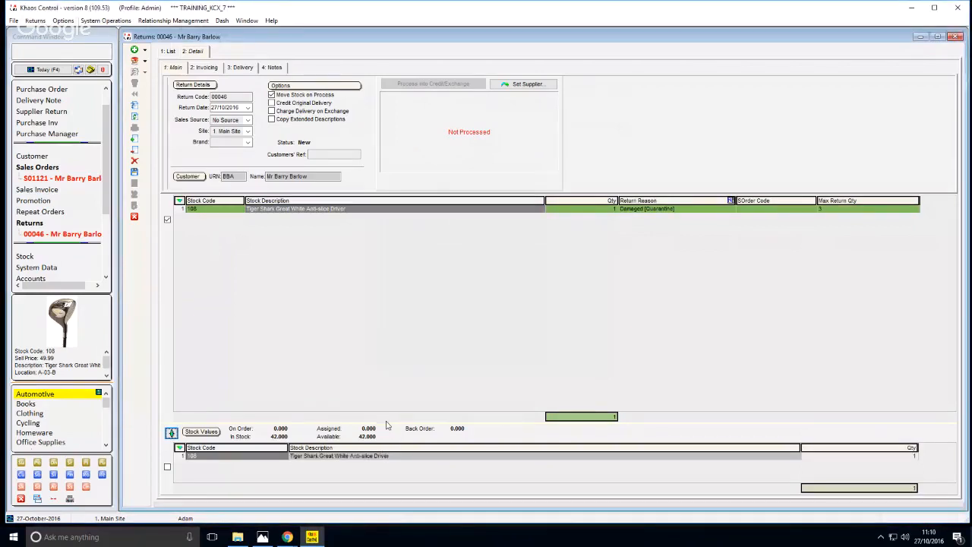
pyautogui.moveTo(385, 423); pyautogui.dragTo(385, 331)
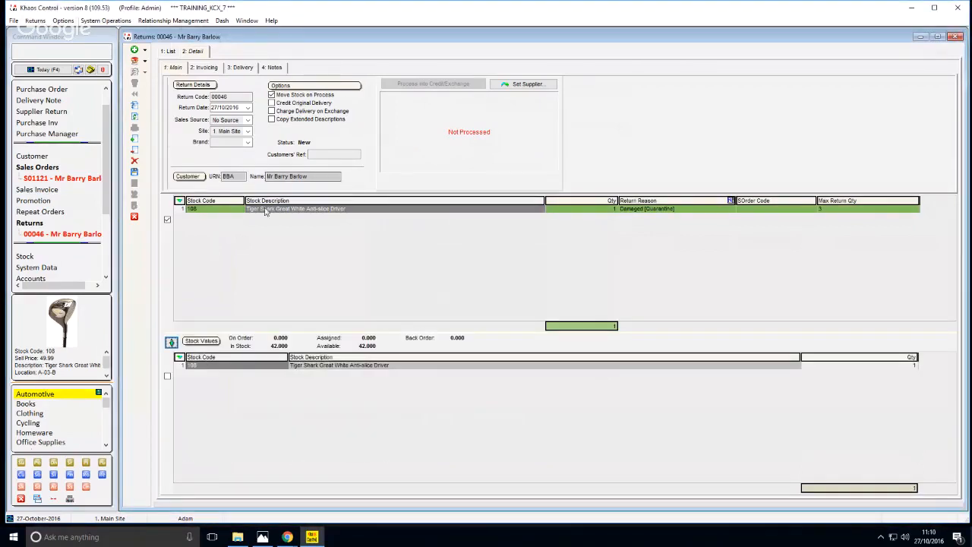
# Save the return and process it into a credit note and an exchange note
pyautogui.click(229, 209)
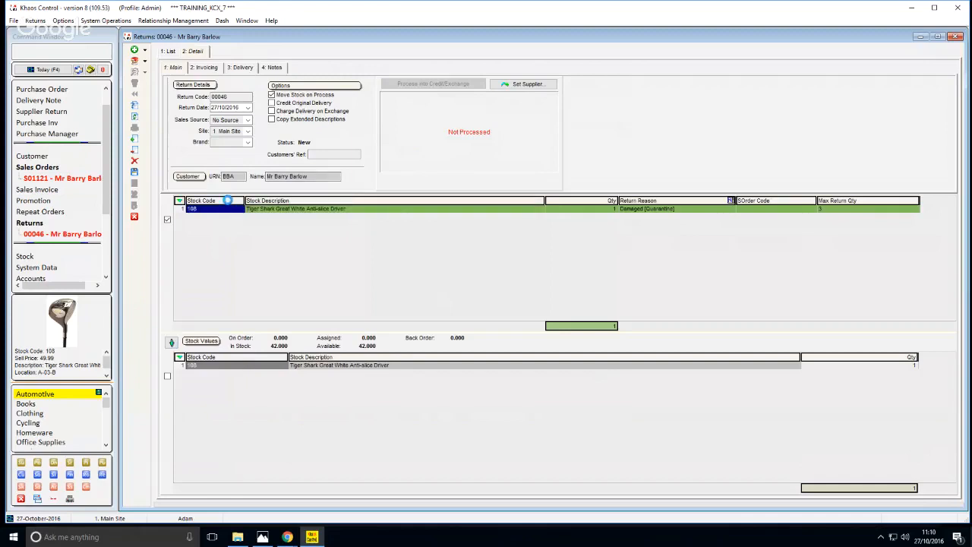
pyautogui.click(433, 83)
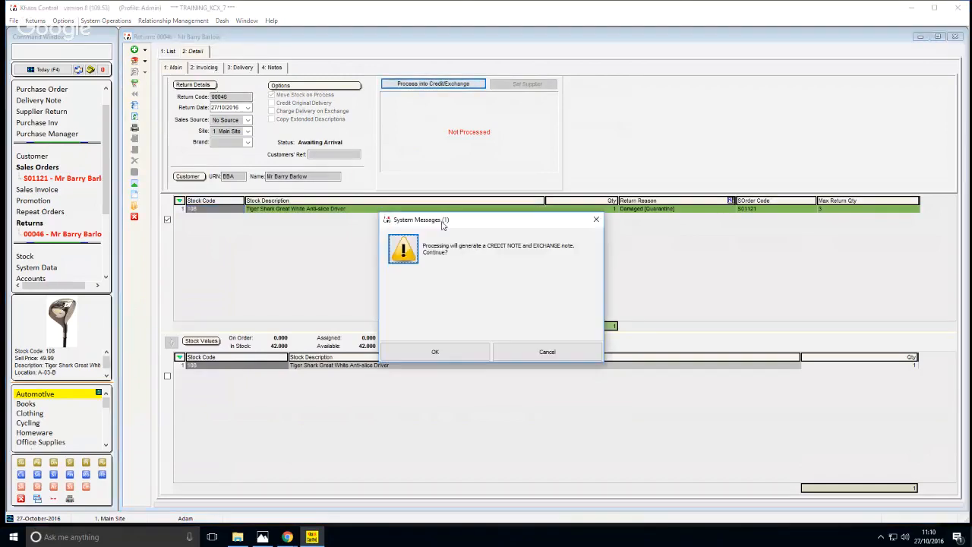
pyautogui.click(434, 353)
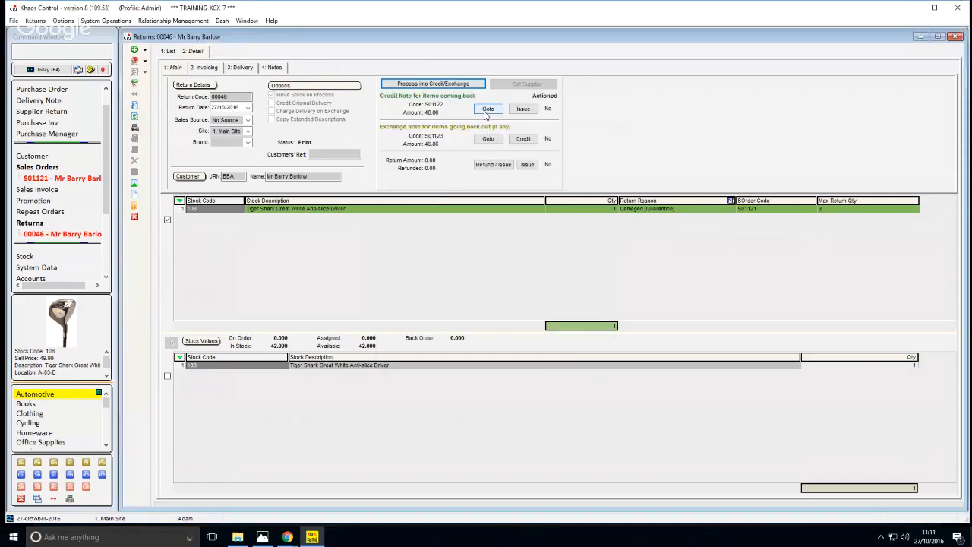
# Open the return's credit note, examine the driver's unit price and DiscH£ (G) amount, and close the note
pyautogui.click(485, 111)
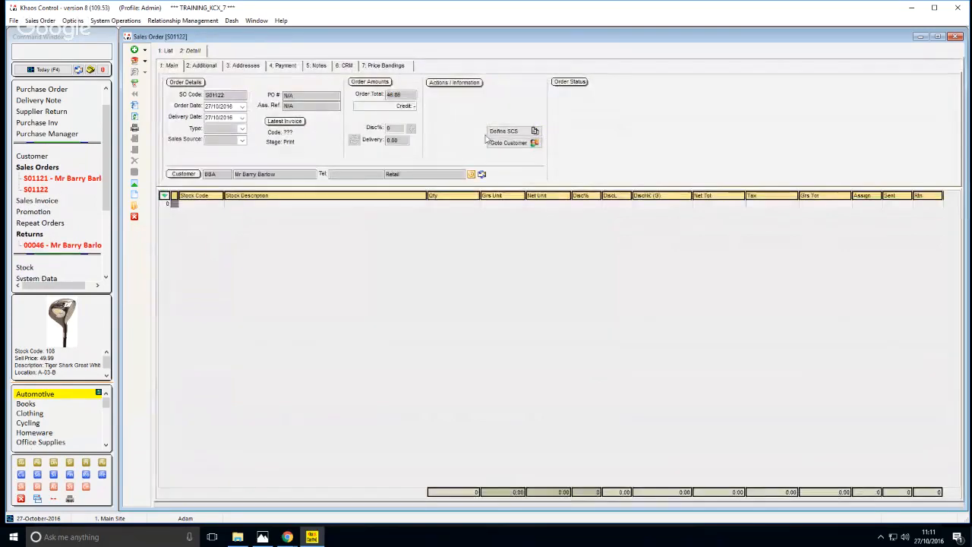
pyautogui.click(515, 204)
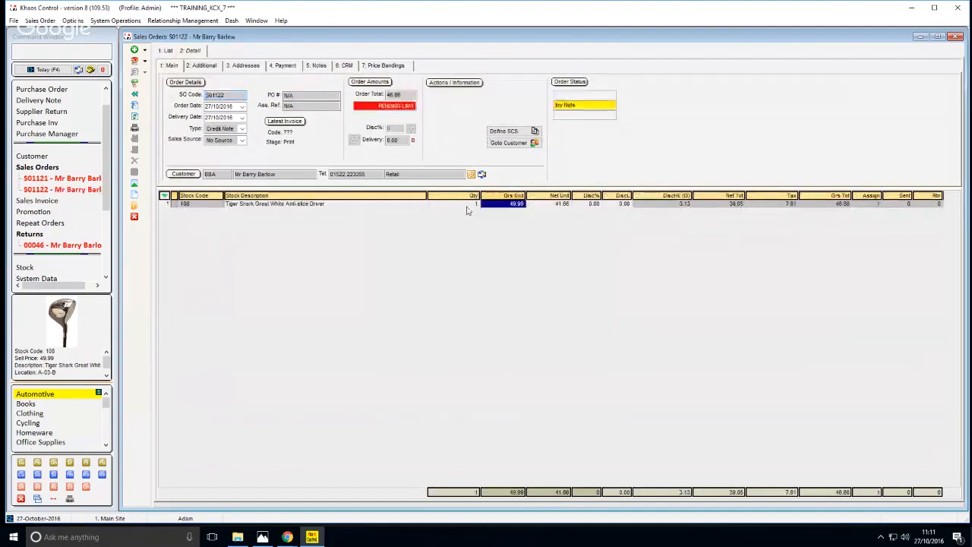
pyautogui.click(370, 210)
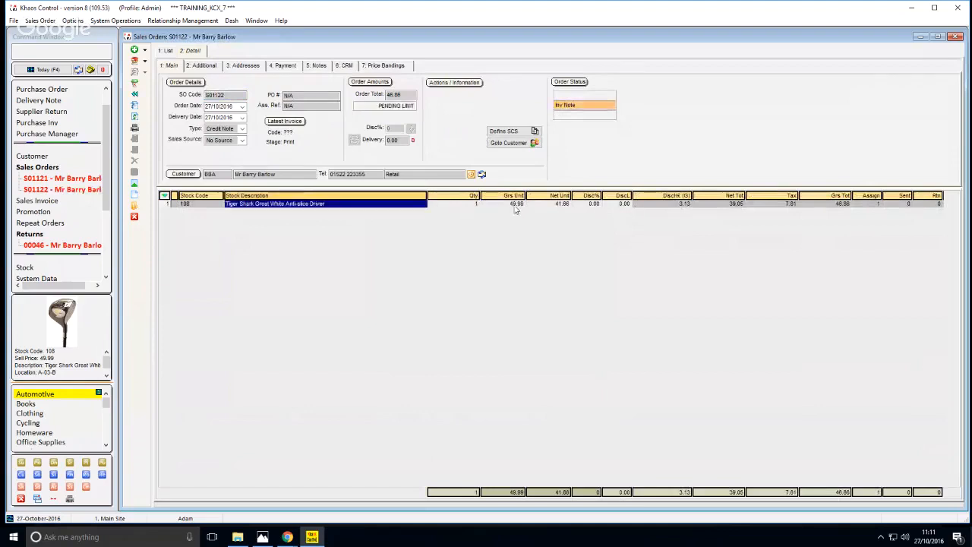
pyautogui.click(469, 211)
pyautogui.click(354, 209)
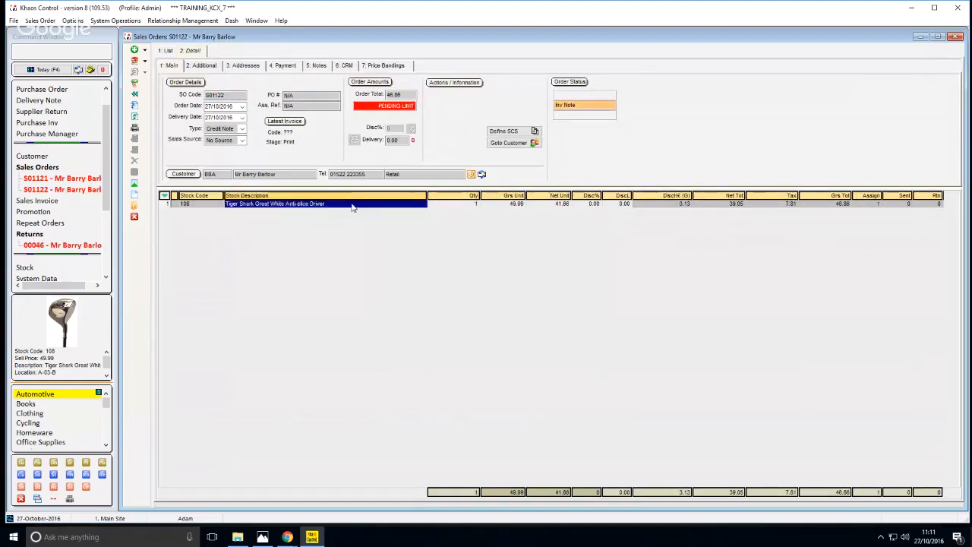
pyautogui.click(514, 212)
pyautogui.click(674, 206)
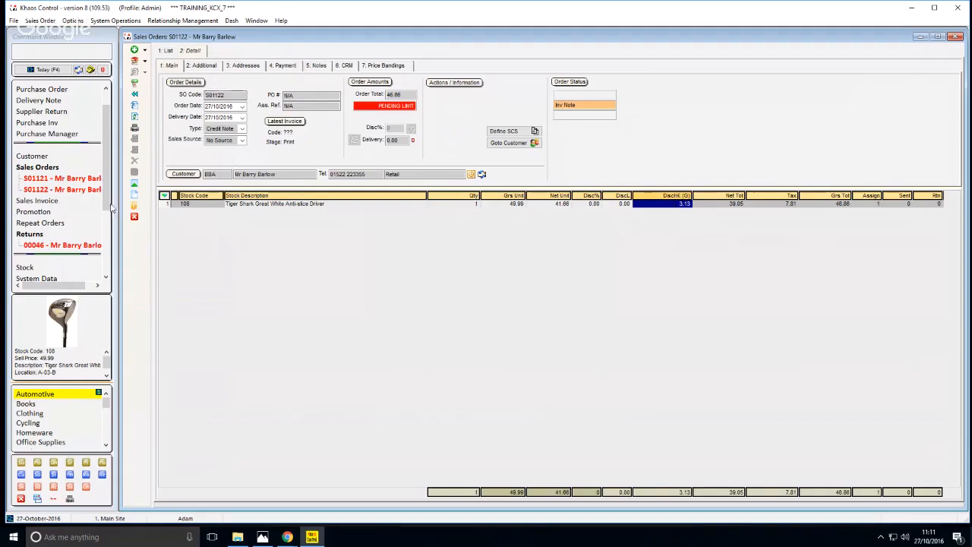
pyautogui.click(133, 218)
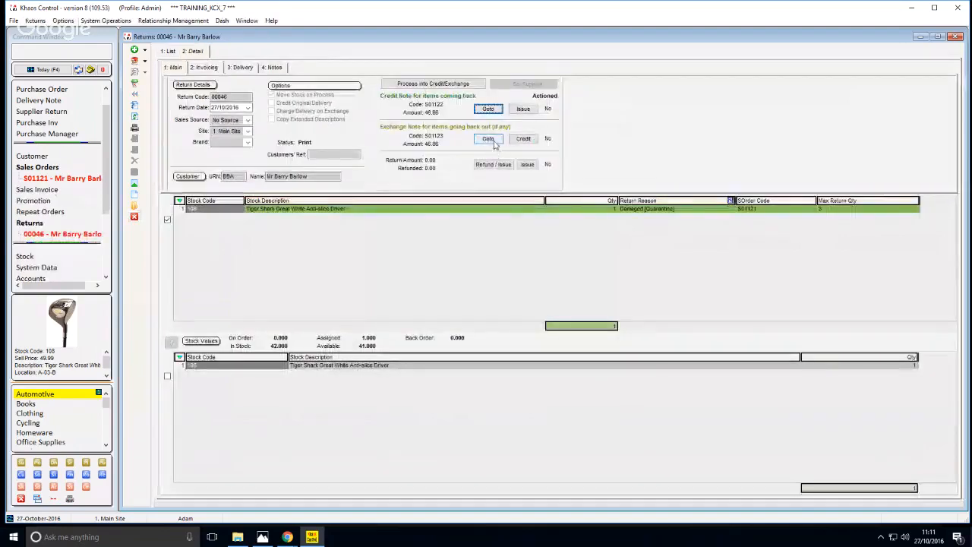
# Open the return's exchange note, examine the driver's price and keycode discount, and close all open screens
pyautogui.click(487, 139)
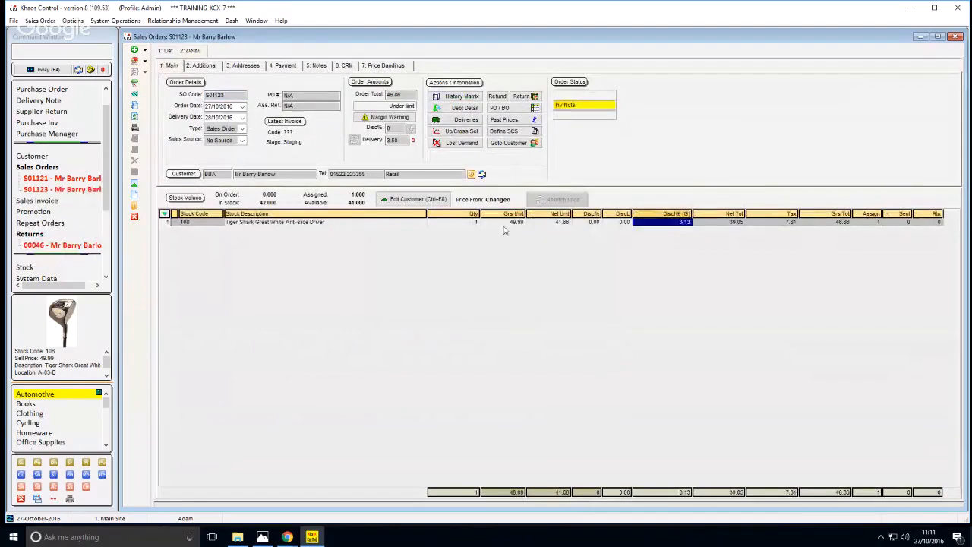
pyautogui.click(505, 224)
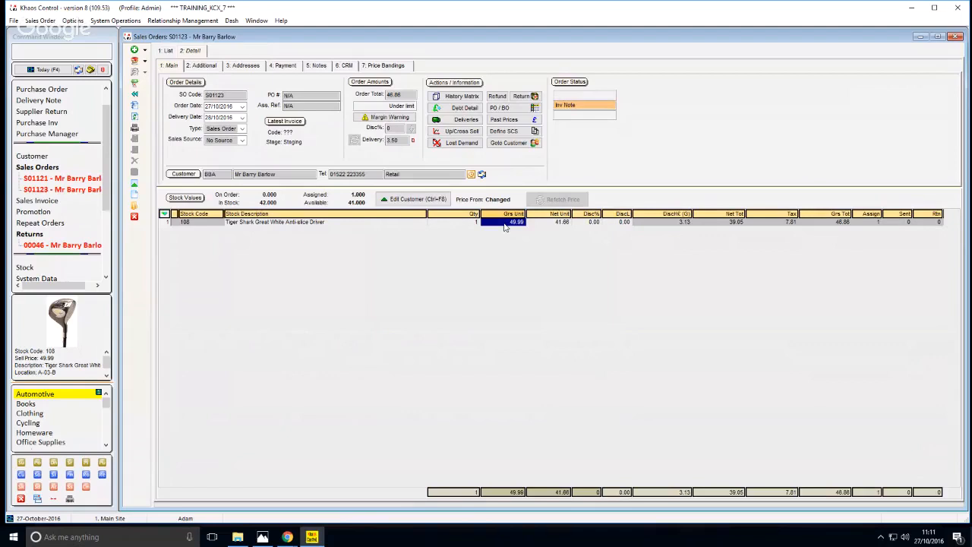
pyautogui.click(399, 218)
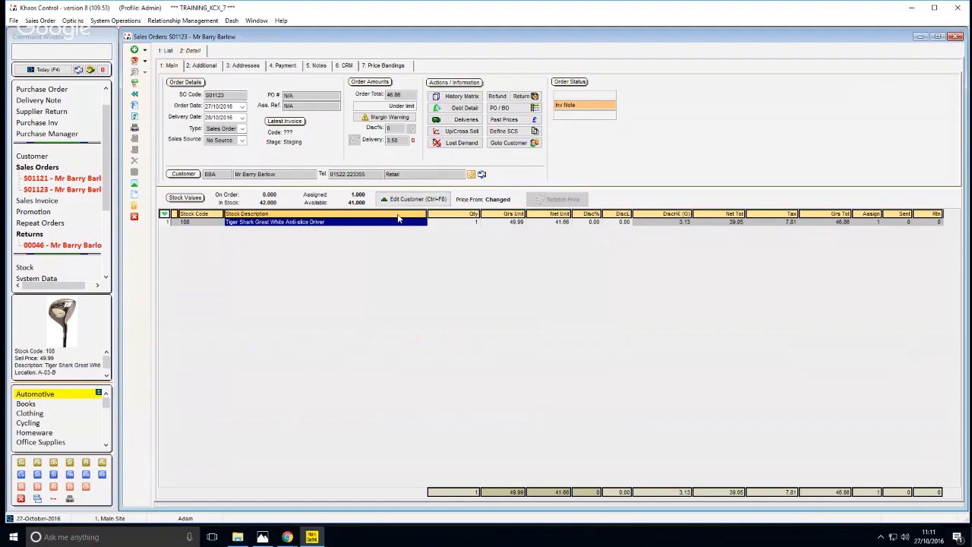
pyautogui.click(437, 223)
pyautogui.click(412, 220)
pyautogui.hotkey('ctrl', 'shift', 'F4')
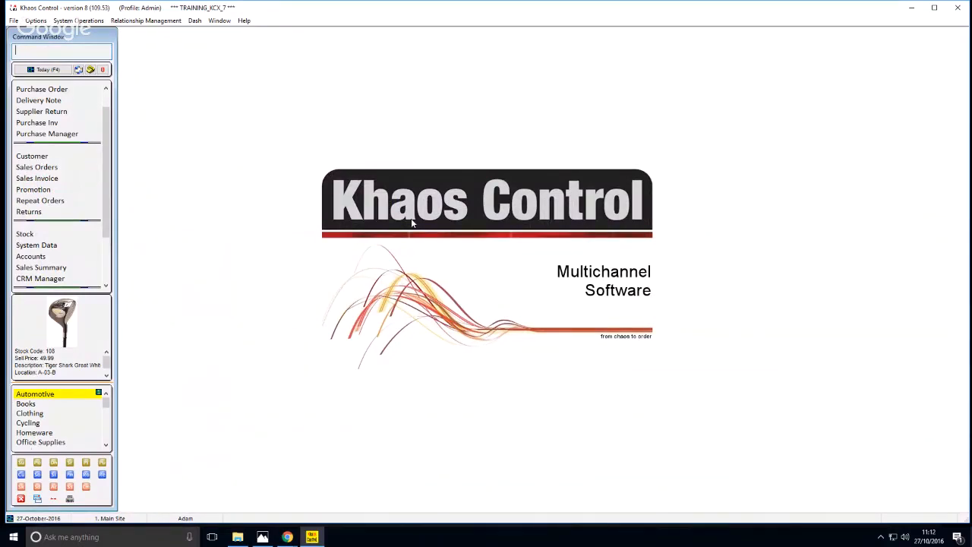
# Open the Sales Order screen, view its additional details with the tracking key code and discount options, and close it
pyautogui.write('SO')
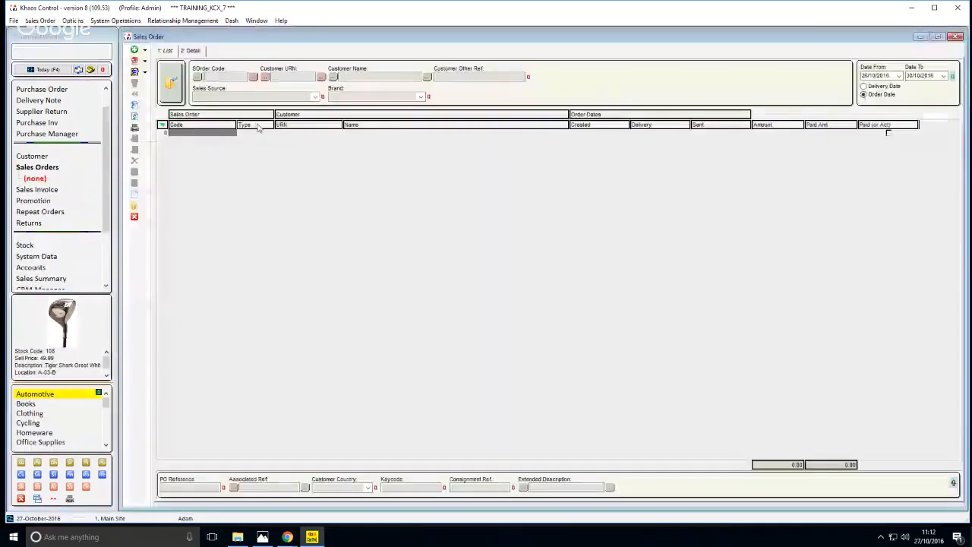
pyautogui.click(192, 50)
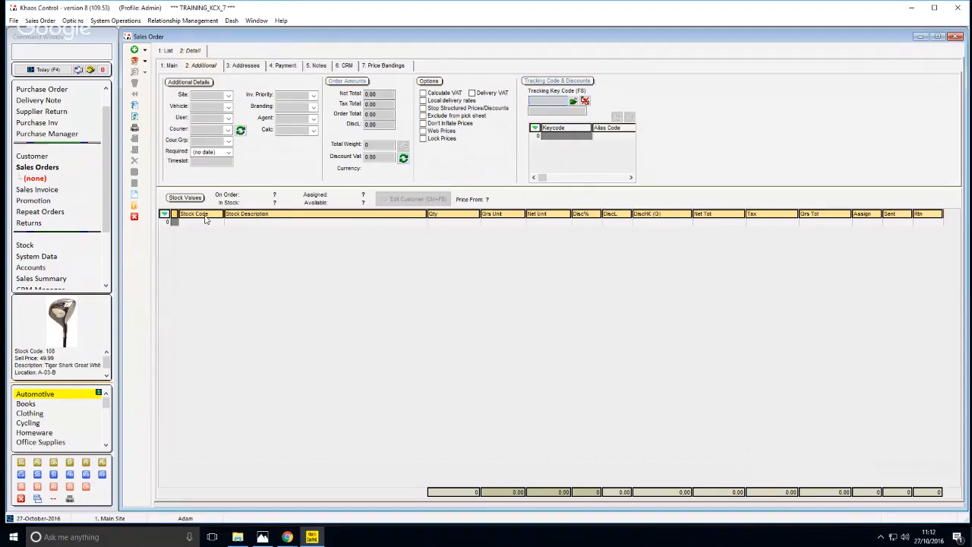
pyautogui.click(134, 218)
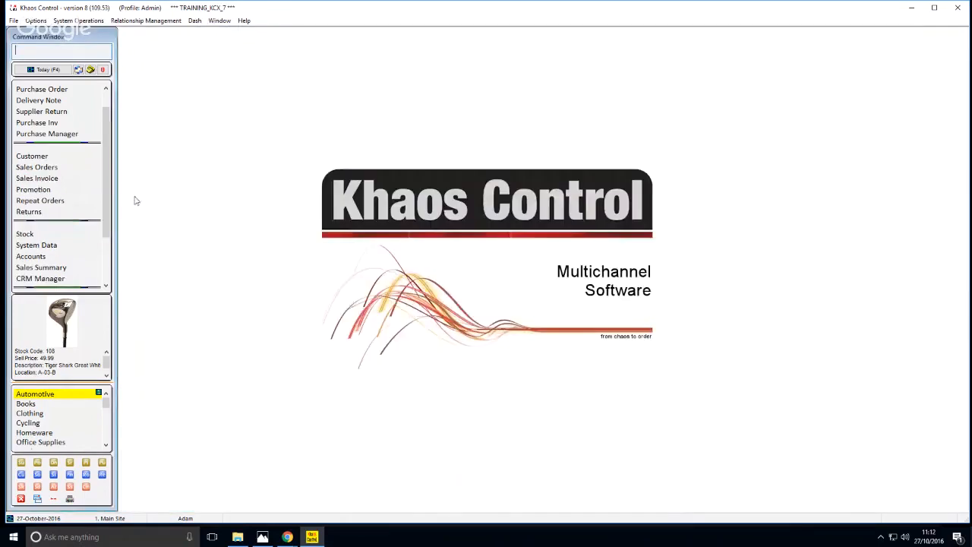
# Open the Promotion screen, list all keycodes and look through entries such as FDELHALL, FS and GARDEN-MAG
pyautogui.write('PM')
pyautogui.press('Return')
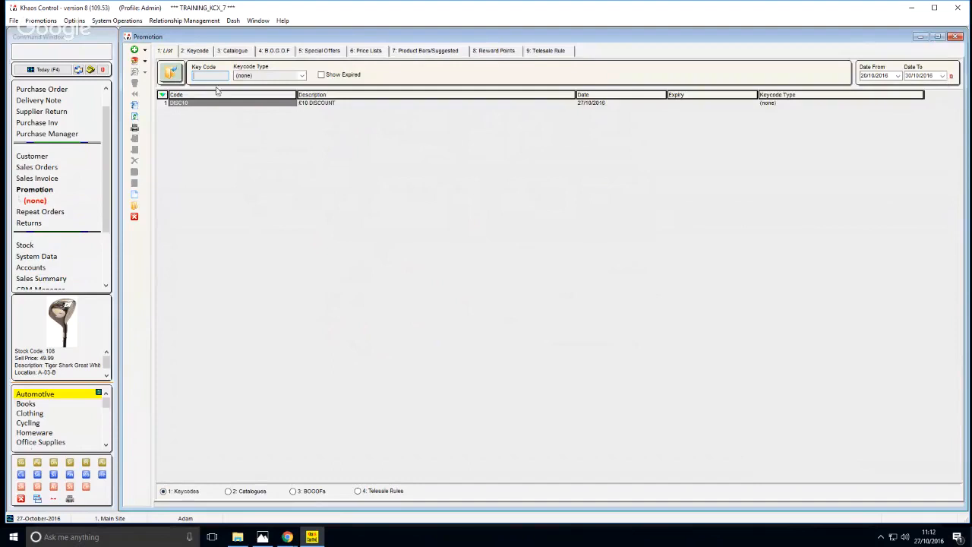
pyautogui.click(170, 72)
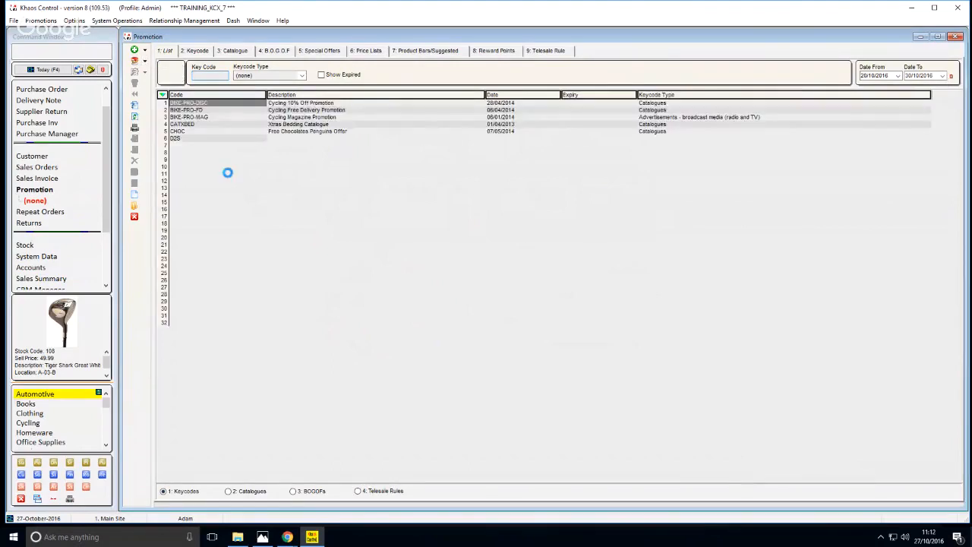
pyautogui.click(228, 173)
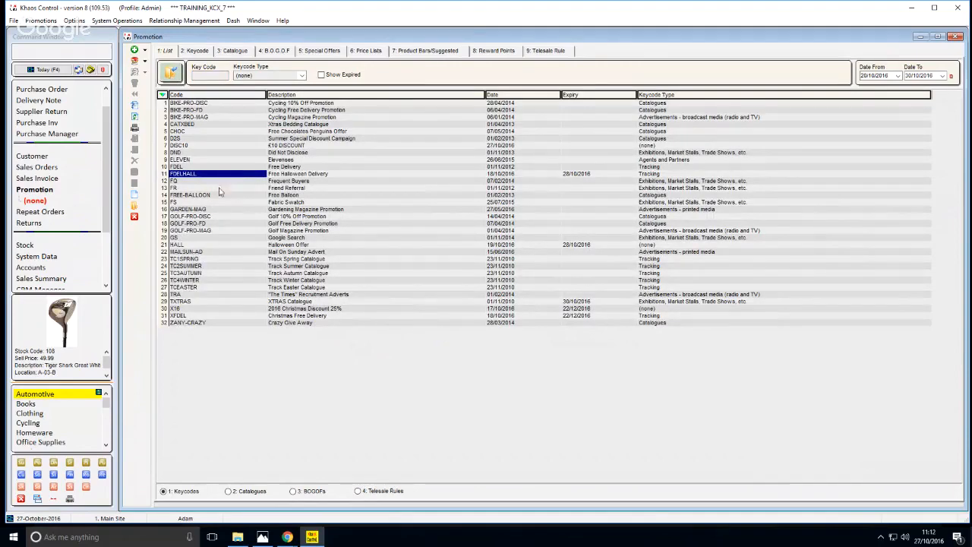
pyautogui.click(199, 202)
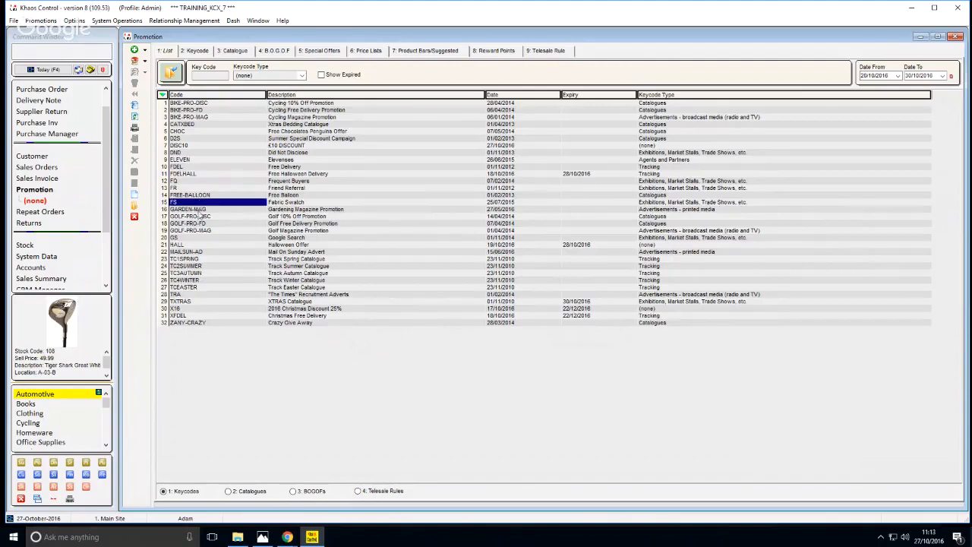
pyautogui.click(199, 210)
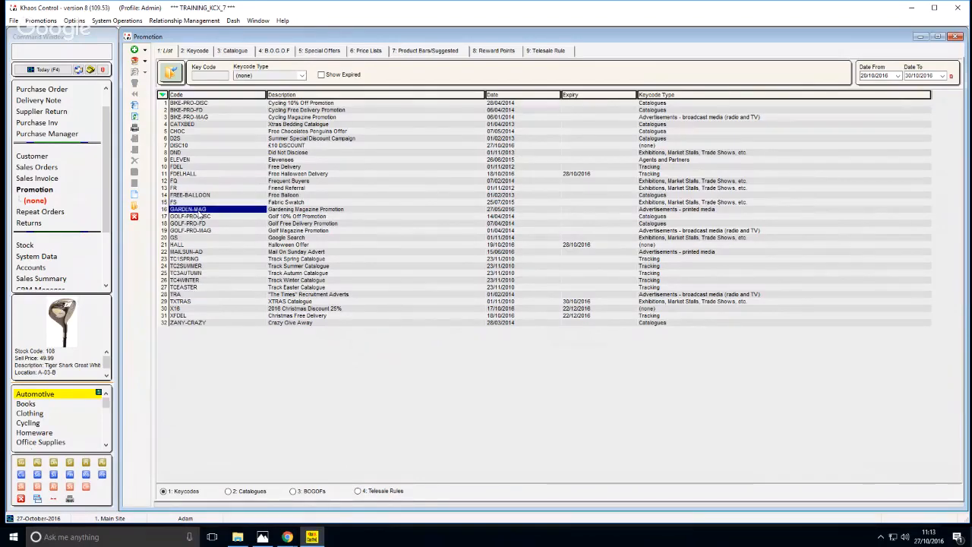
# Open the FDELHALL keycode from the list and examine its company class restriction and description
pyautogui.write('FDEL')
pyautogui.press('Down')
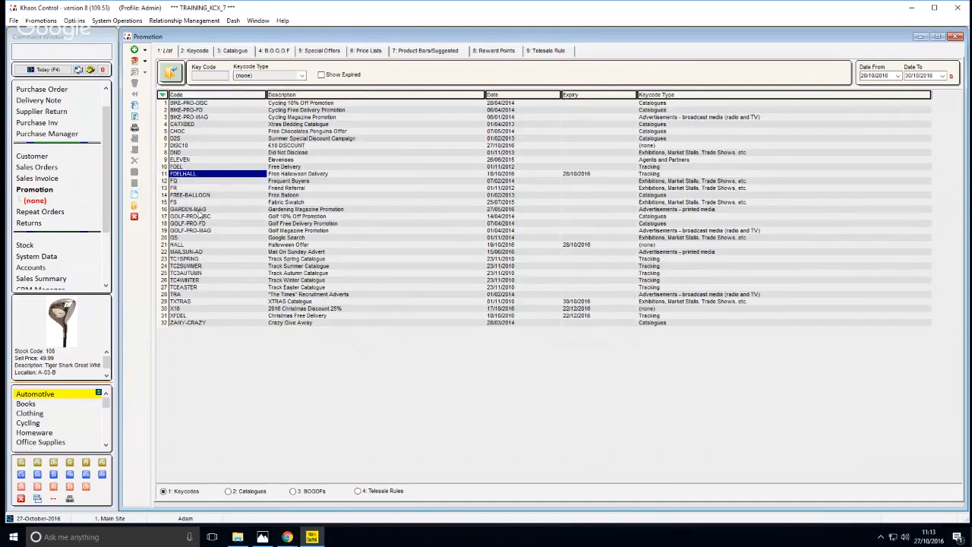
pyautogui.press('Return')
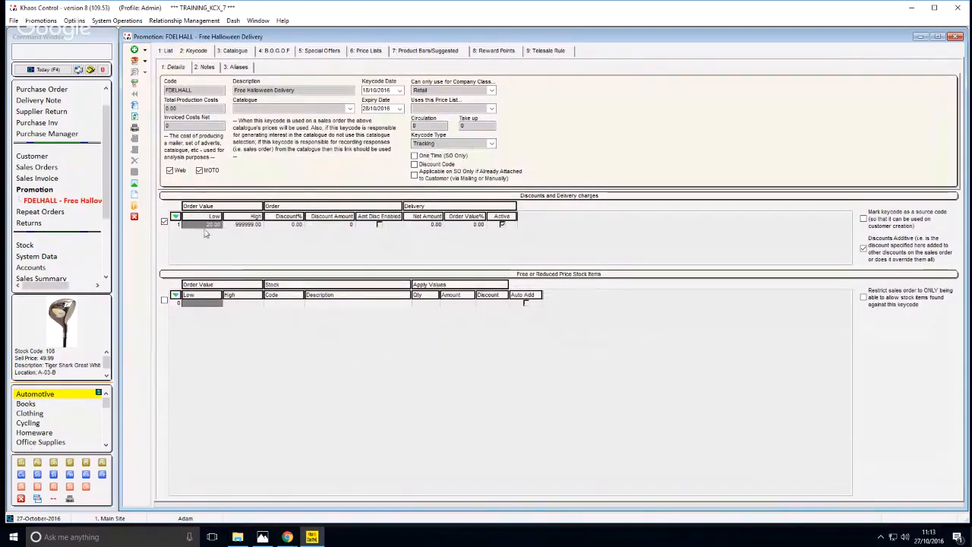
pyautogui.click(439, 92)
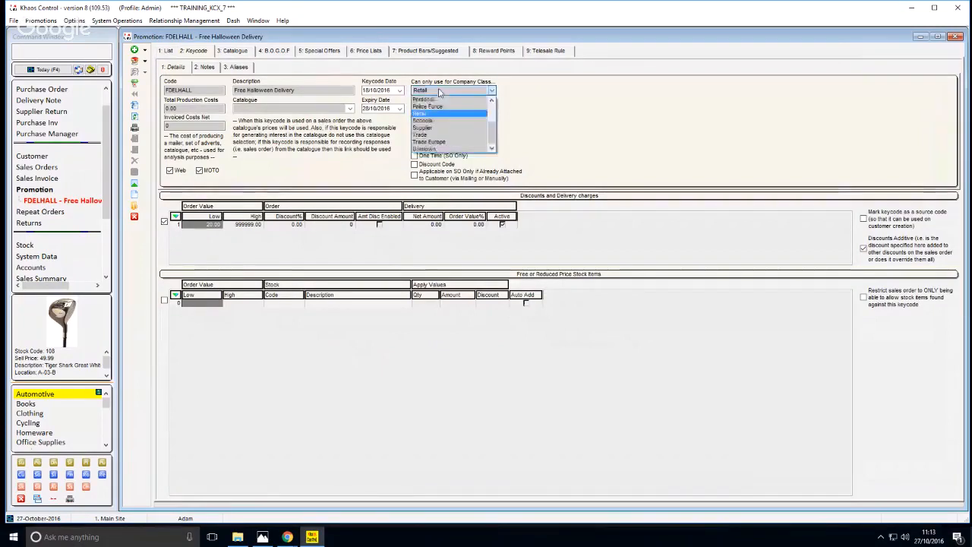
pyautogui.click(438, 101)
pyautogui.click(248, 88)
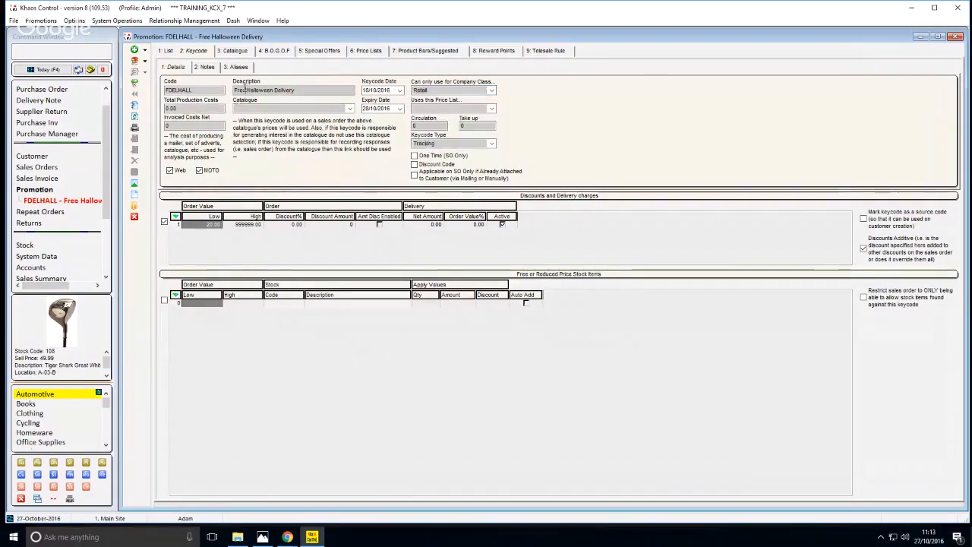
pyautogui.click(303, 90)
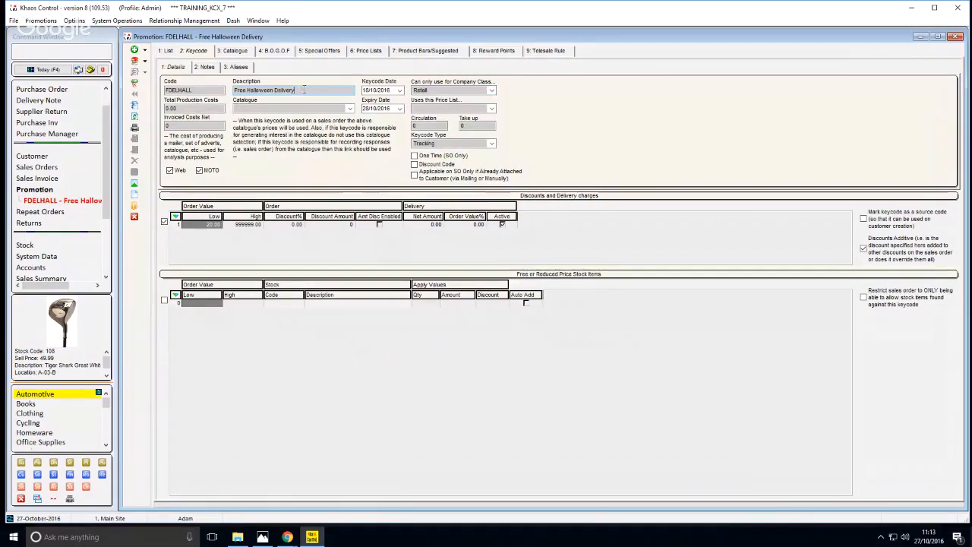
pyautogui.click(236, 225)
pyautogui.click(211, 226)
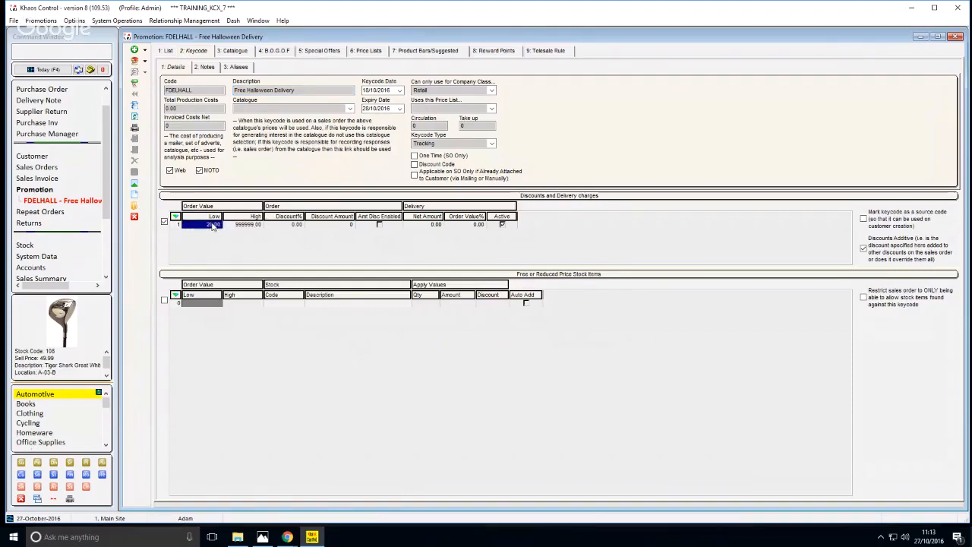
pyautogui.click(230, 225)
pyautogui.click(212, 226)
pyautogui.click(239, 226)
pyautogui.click(289, 226)
pyautogui.click(437, 227)
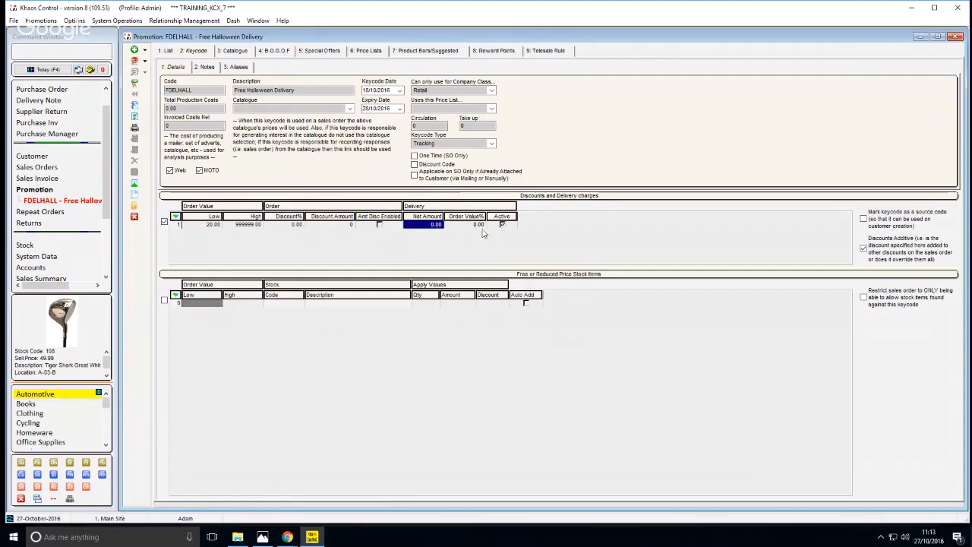
pyautogui.click(436, 228)
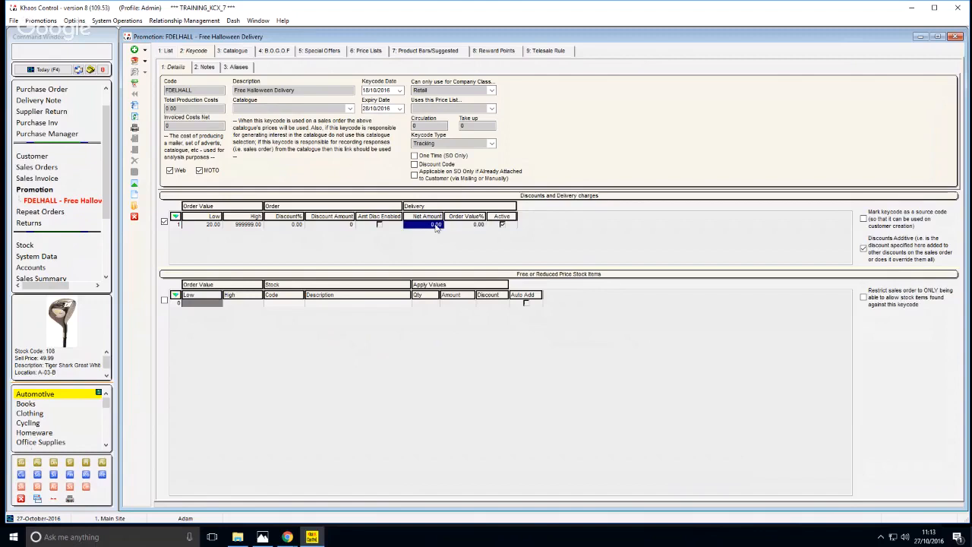
# Examine the keycode type assigned to FDELHALL
pyautogui.click(422, 144)
pyautogui.click(422, 144)
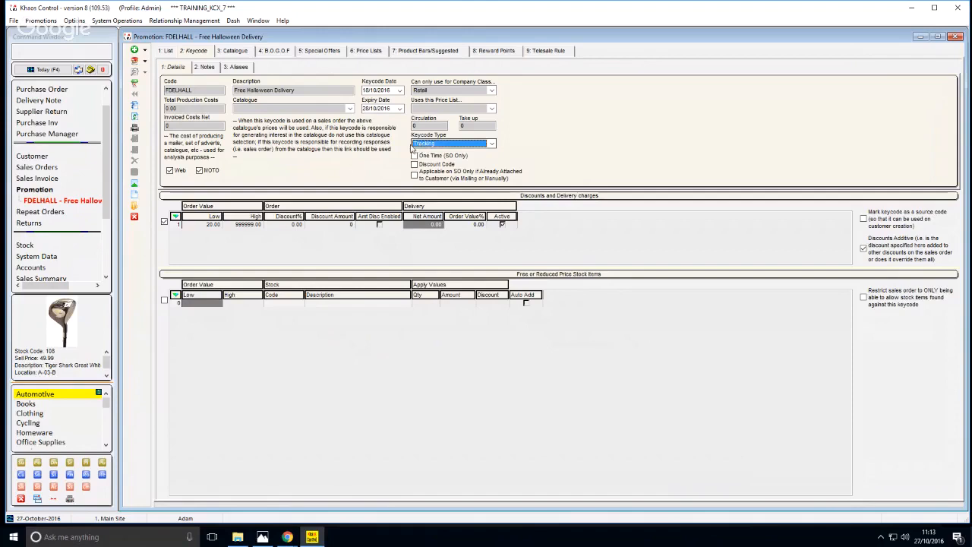
pyautogui.click(415, 147)
pyautogui.click(416, 148)
# Try the Discount Code option on the FDELHALL keycode and restore its original setting
pyautogui.click(415, 166)
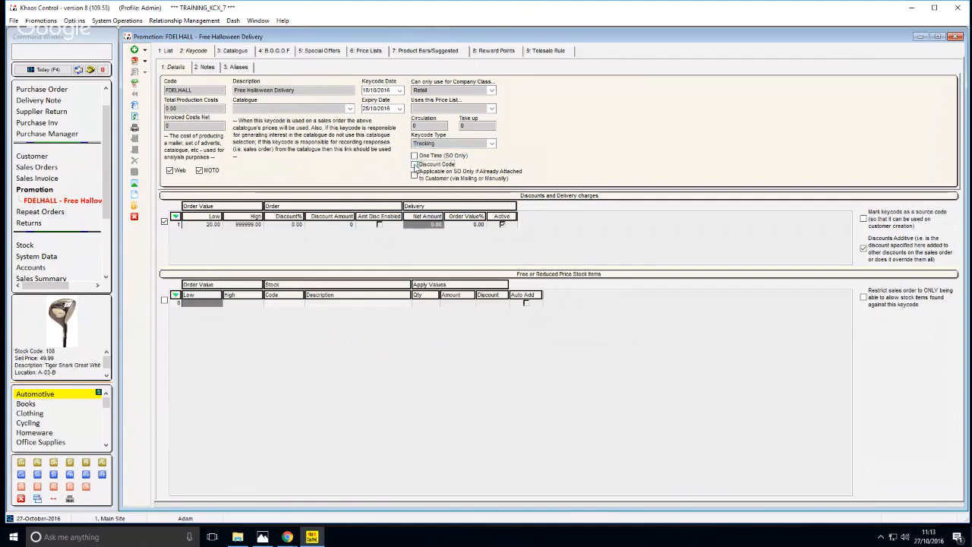
pyautogui.click(415, 166)
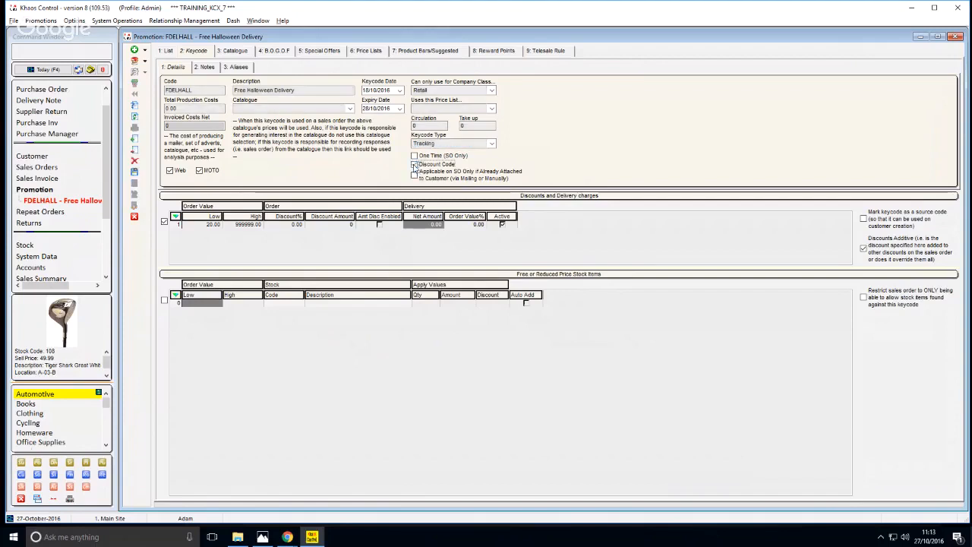
pyautogui.click(414, 166)
pyautogui.click(414, 165)
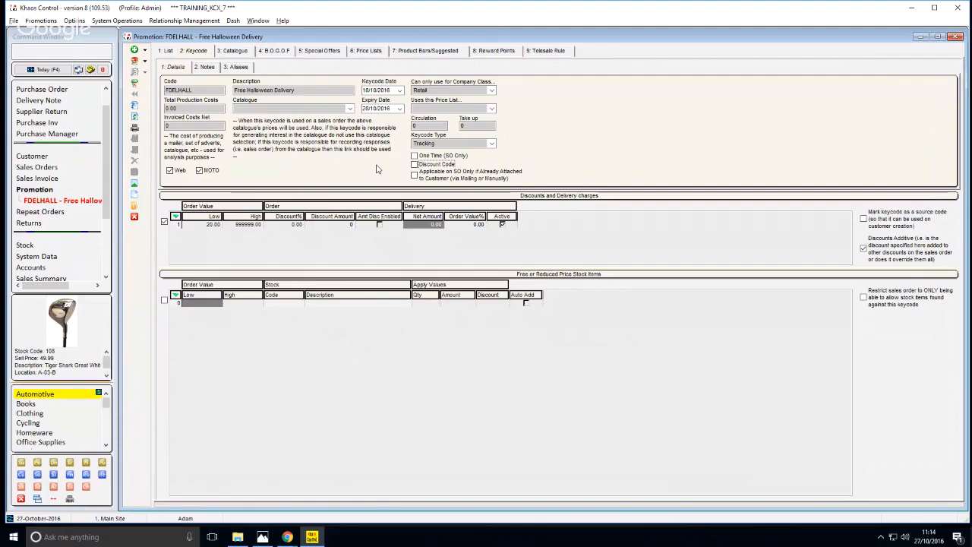
# Return to the keycode list and open the HALL keycode for the Halloween offer
pyautogui.click(169, 53)
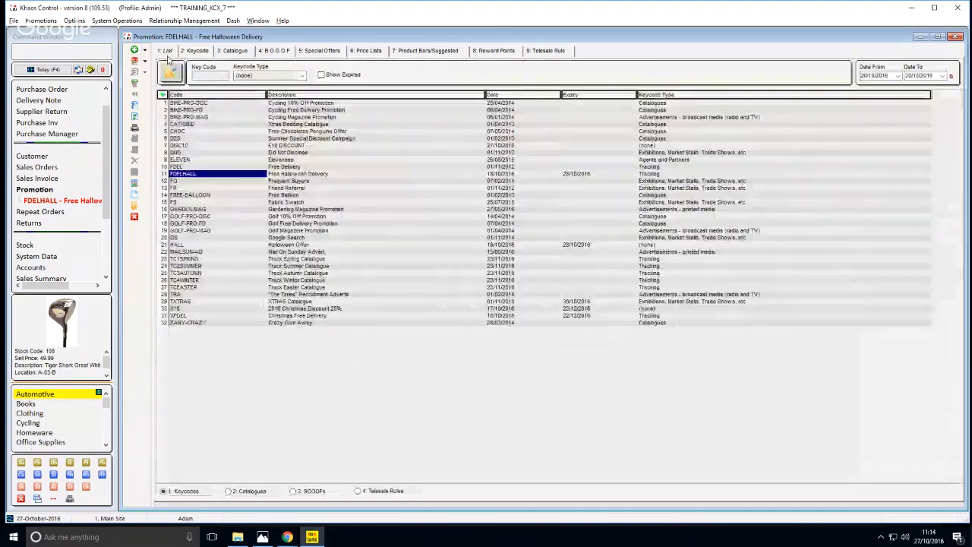
pyautogui.click(217, 218)
pyautogui.write('h')
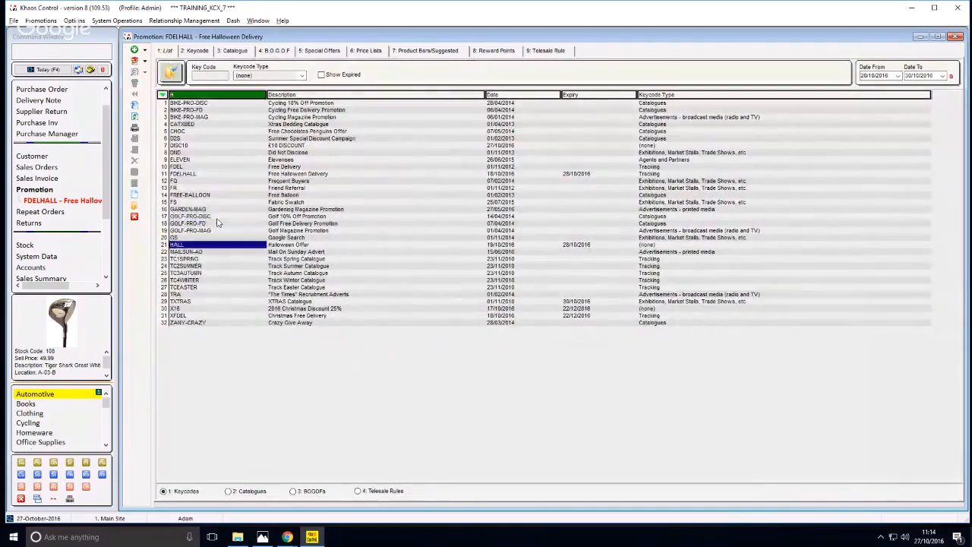
pyautogui.press('Return')
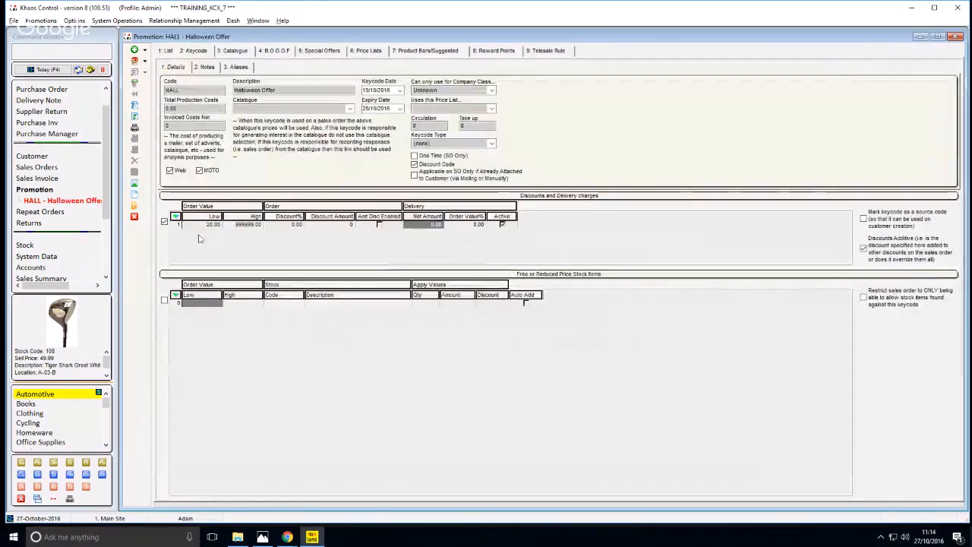
# Examine the order value limits, discount percentage and discount amount shown for the HALL keycode
pyautogui.click(210, 225)
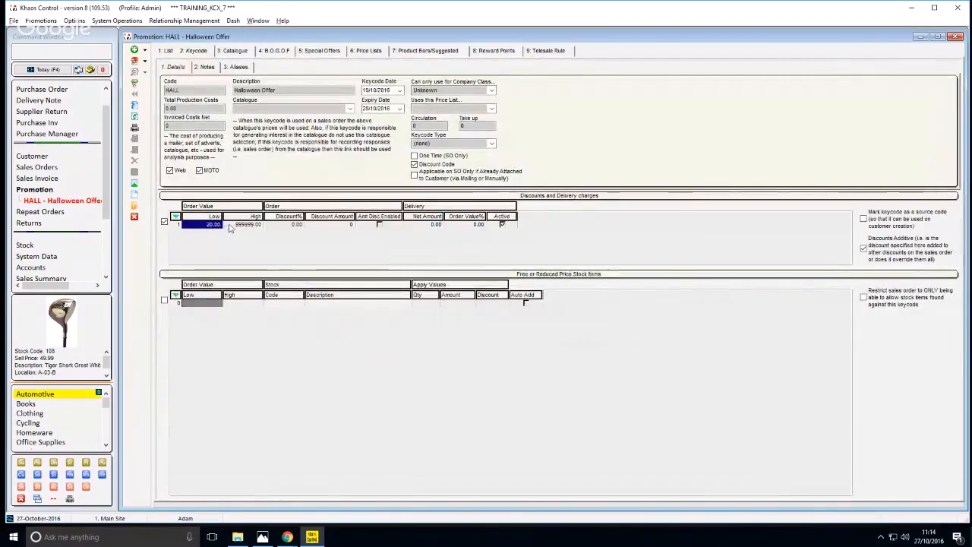
pyautogui.click(229, 226)
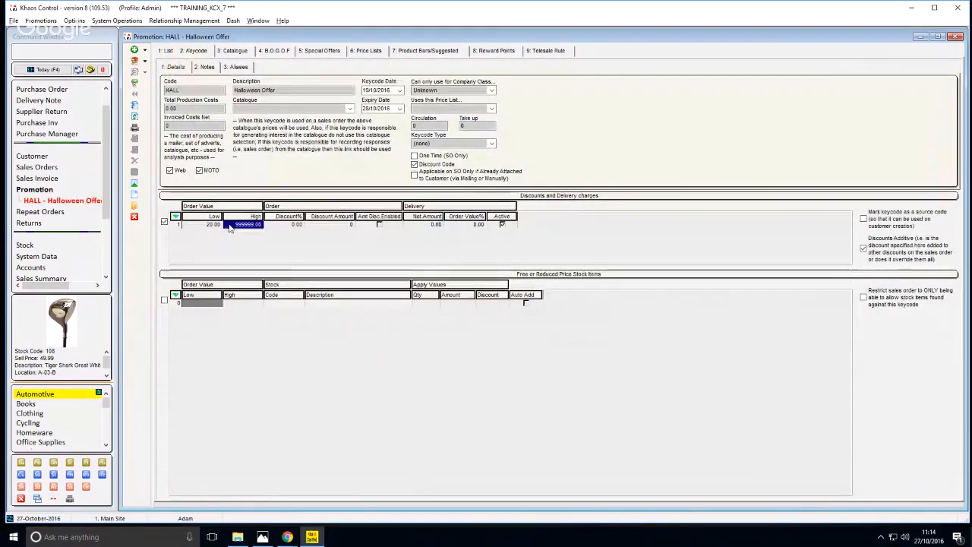
pyautogui.click(296, 226)
pyautogui.click(325, 226)
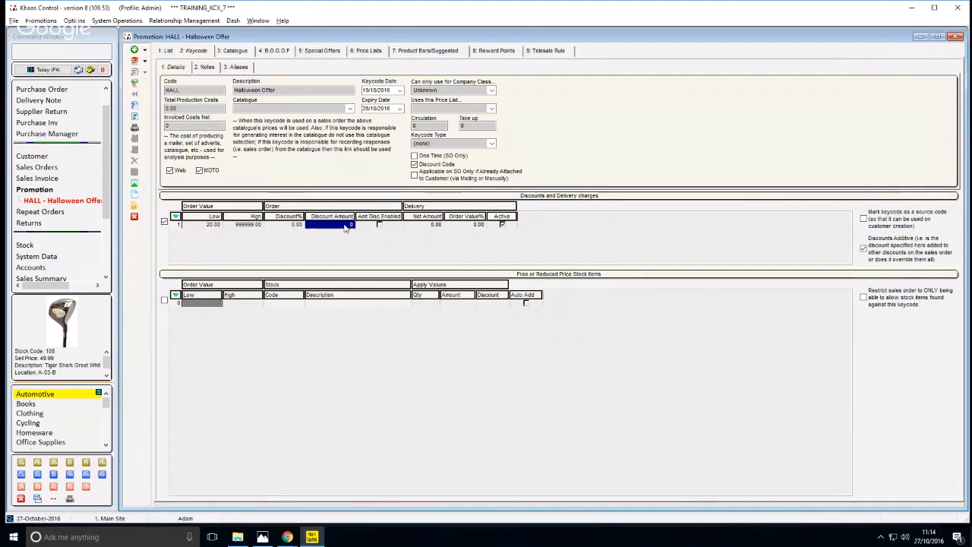
pyautogui.click(246, 225)
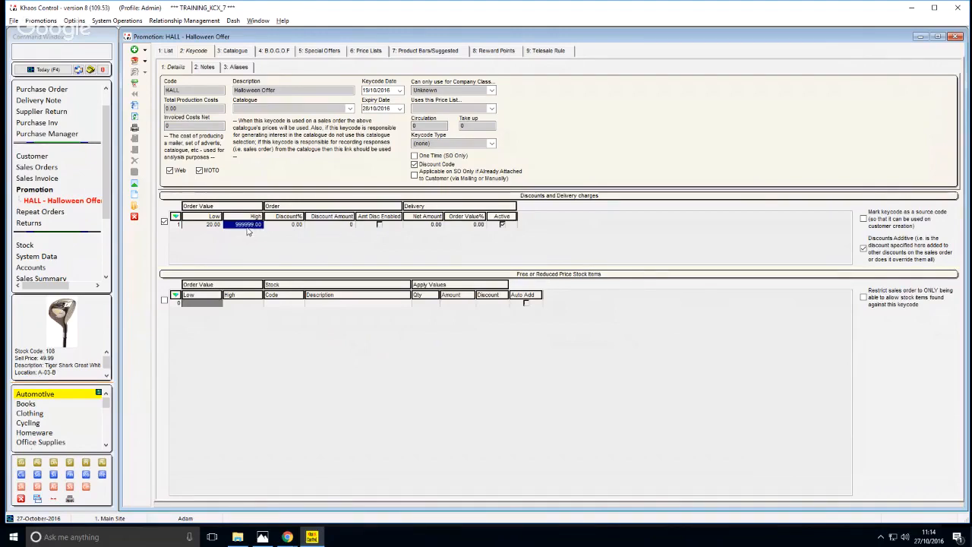
pyautogui.click(293, 227)
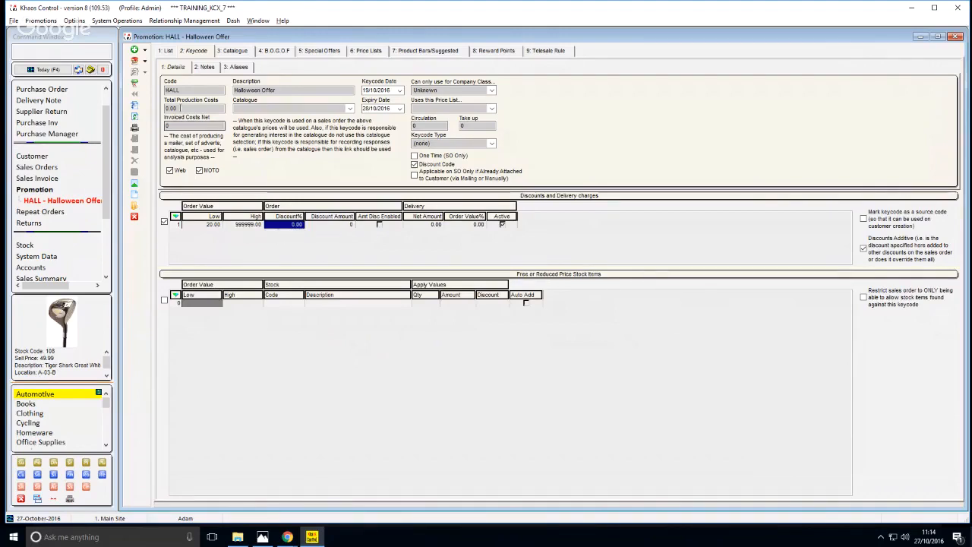
# Reopen the HALL keycode from the list and examine its description and company class
pyautogui.click(166, 51)
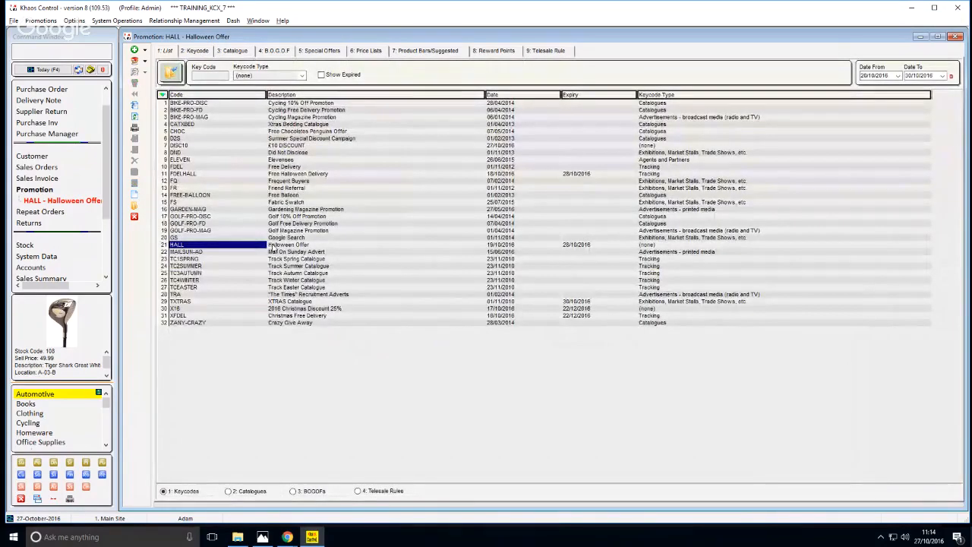
pyautogui.doubleClick(550, 244)
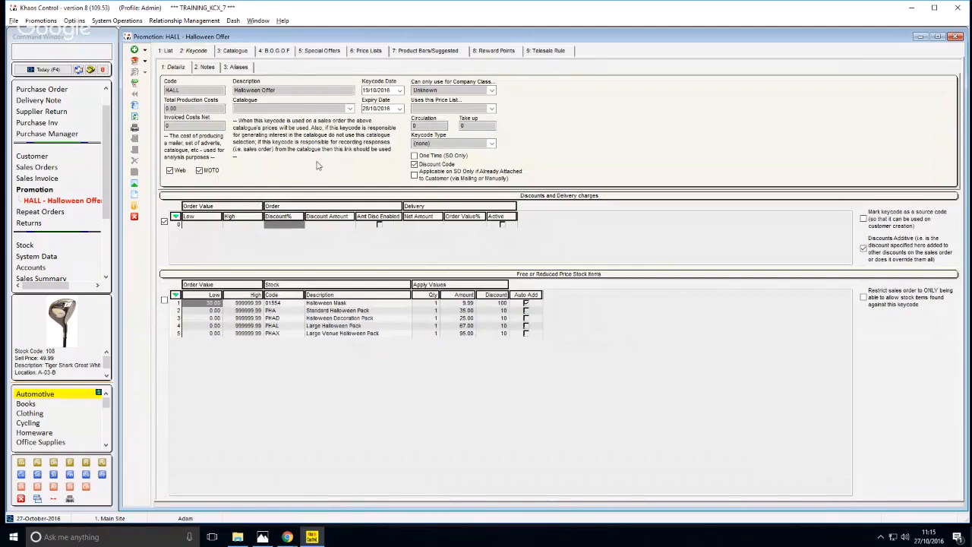
pyautogui.moveTo(288, 90); pyautogui.dragTo(230, 90)
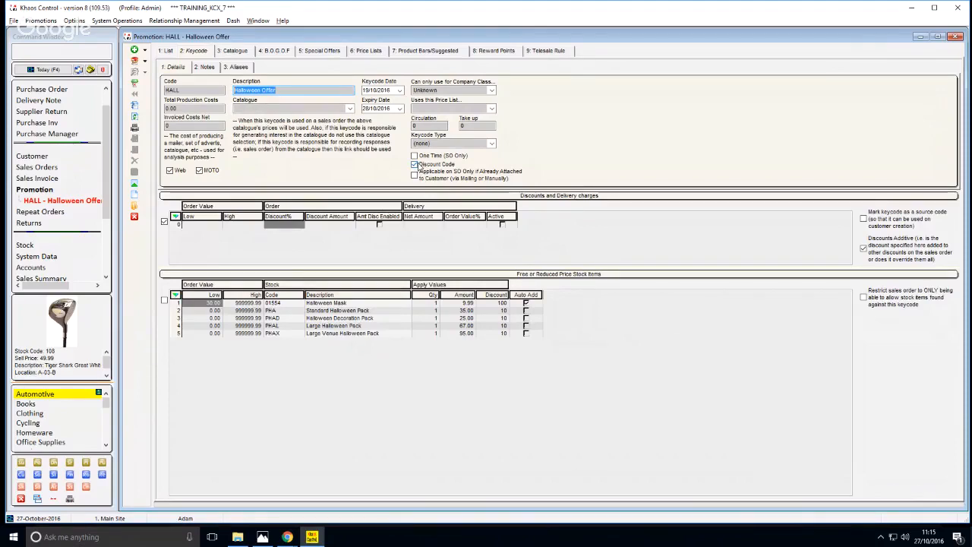
pyautogui.click(430, 90)
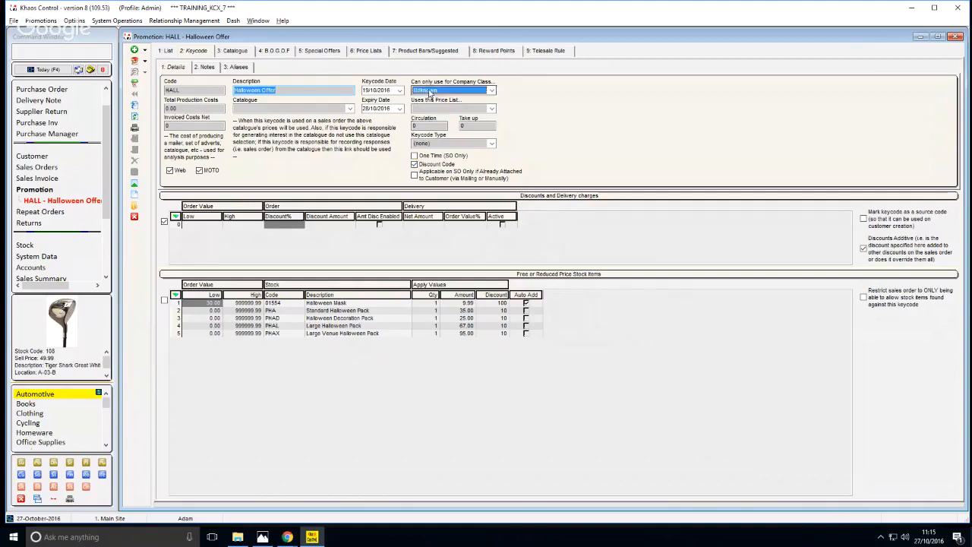
pyautogui.click(429, 90)
# Check HALL's order discount row for an order value limit, discount percentage and discount amount
pyautogui.click(326, 224)
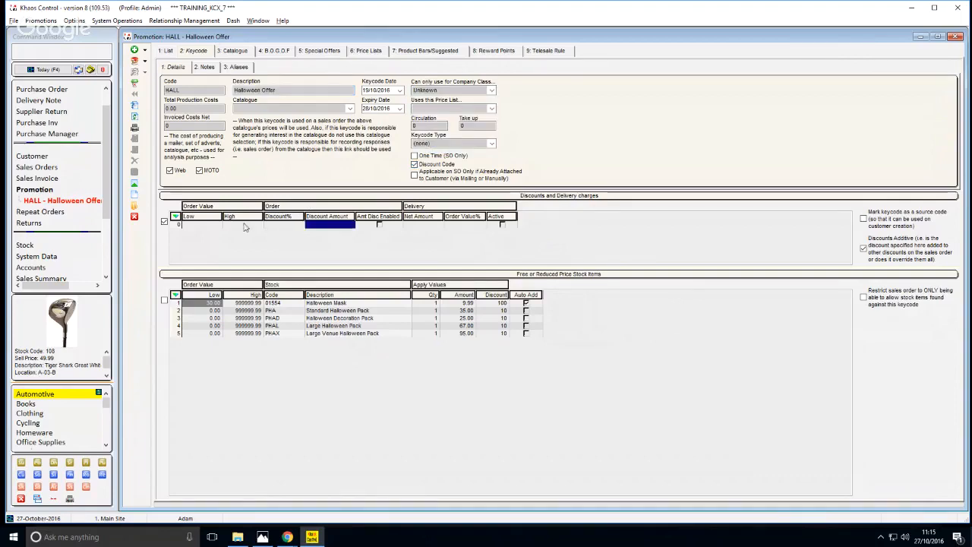
pyautogui.click(243, 225)
pyautogui.click(294, 226)
pyautogui.click(326, 224)
# Examine the Halloween Mask's discount and Auto Add setting among HALL's free or reduced price stock items
pyautogui.click(332, 311)
pyautogui.press('Up')
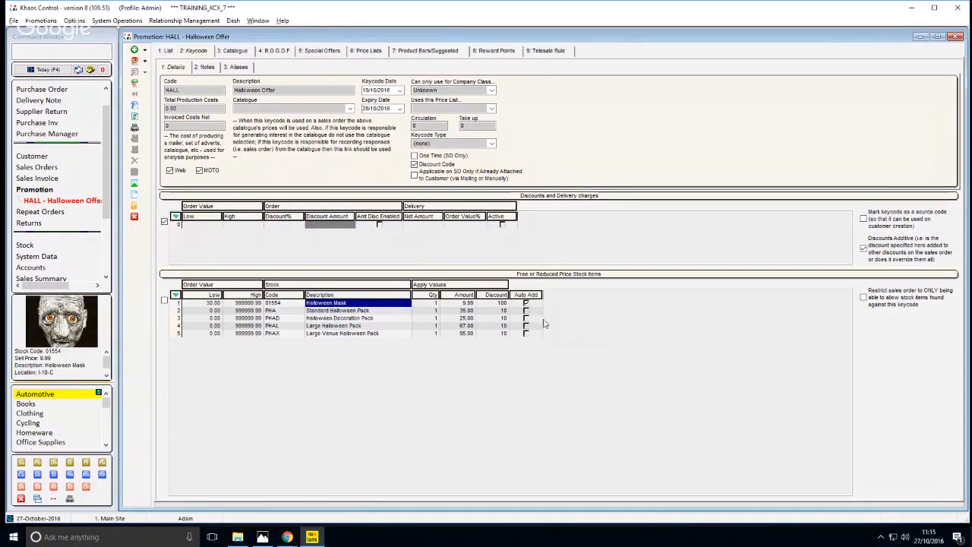
pyautogui.click(495, 303)
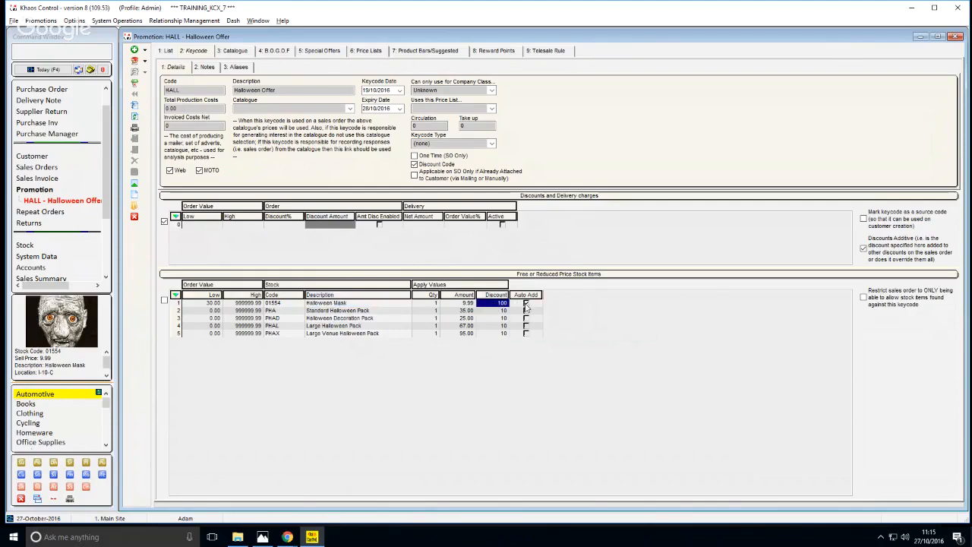
pyautogui.click(525, 304)
pyautogui.click(525, 305)
# Examine the four Halloween packs and their discounts in HALL's stock items, and return to the Halloween Mask
pyautogui.click(340, 311)
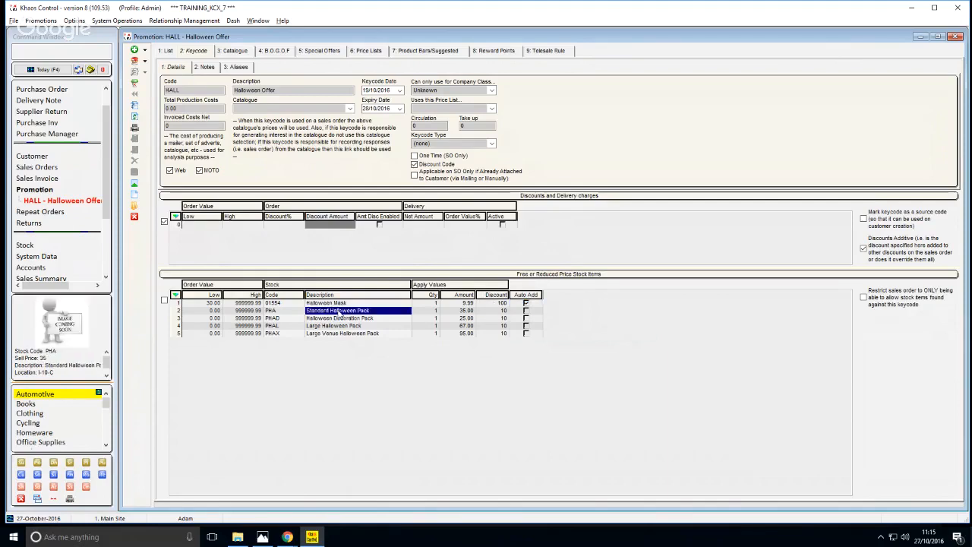
pyautogui.click(341, 318)
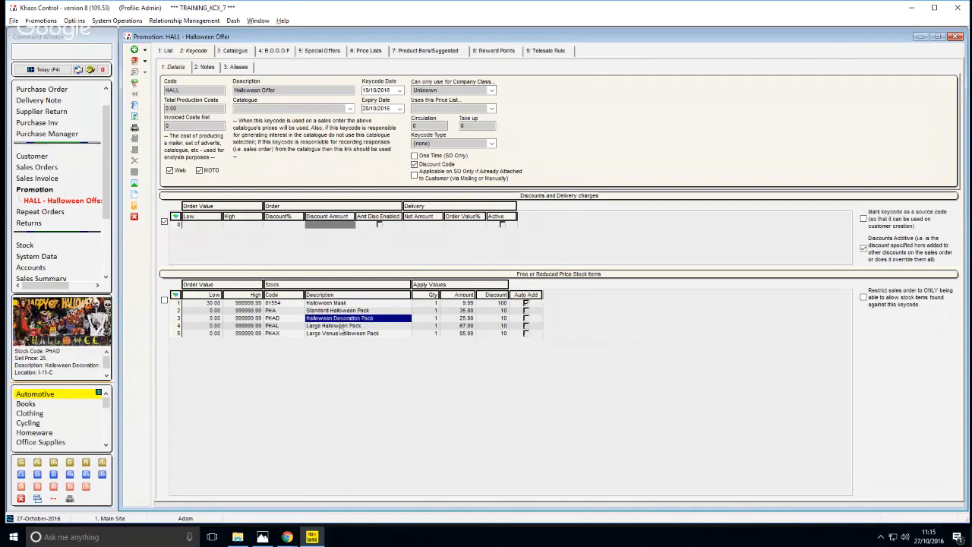
pyautogui.click(341, 333)
pyautogui.click(342, 325)
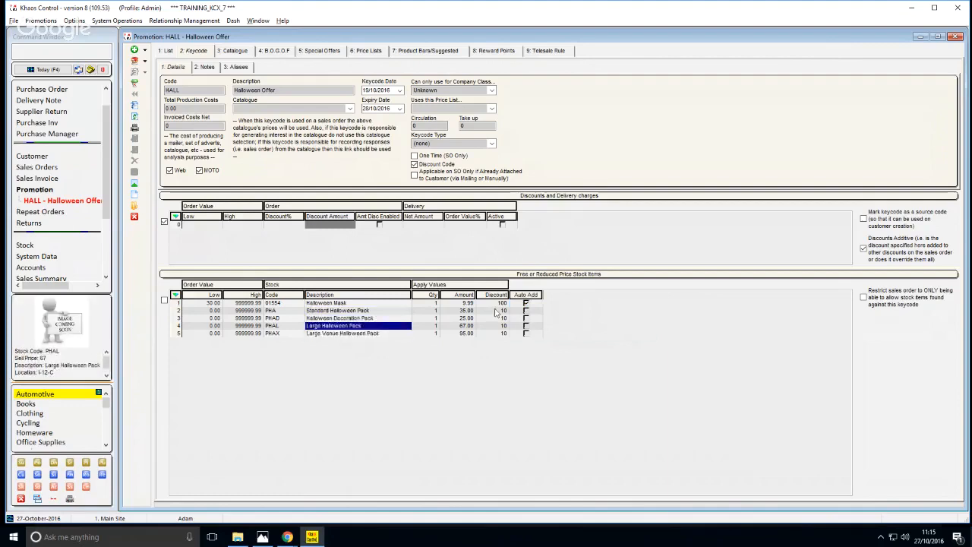
pyautogui.click(498, 312)
pyautogui.click(498, 320)
pyautogui.click(497, 334)
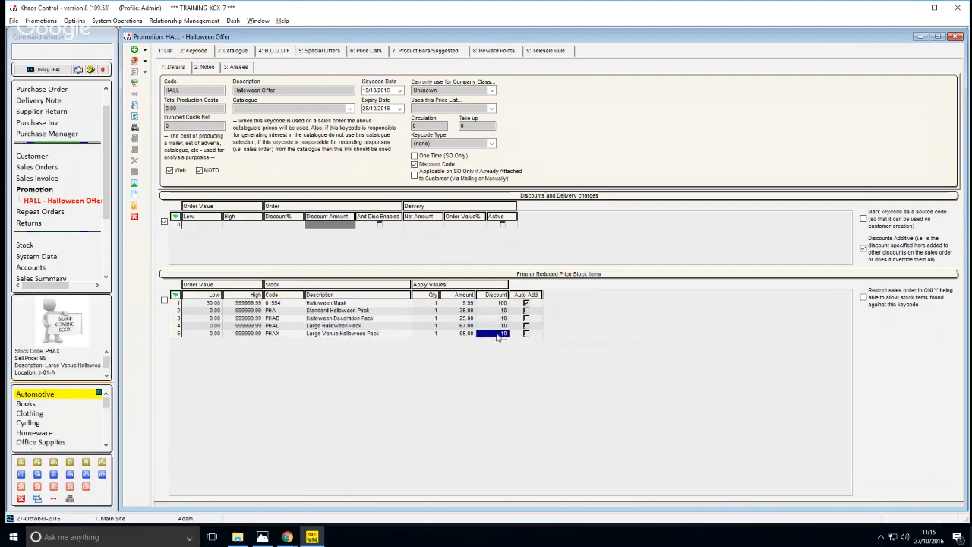
pyautogui.click(498, 325)
pyautogui.click(377, 303)
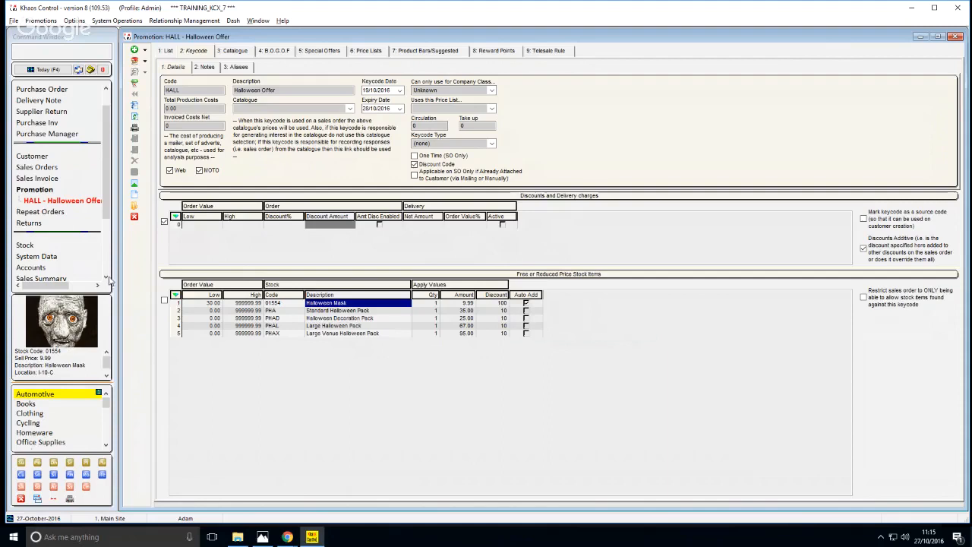
# Create a new sales order for the retail customer, looked up by the customer's URN code
pyautogui.click(37, 474)
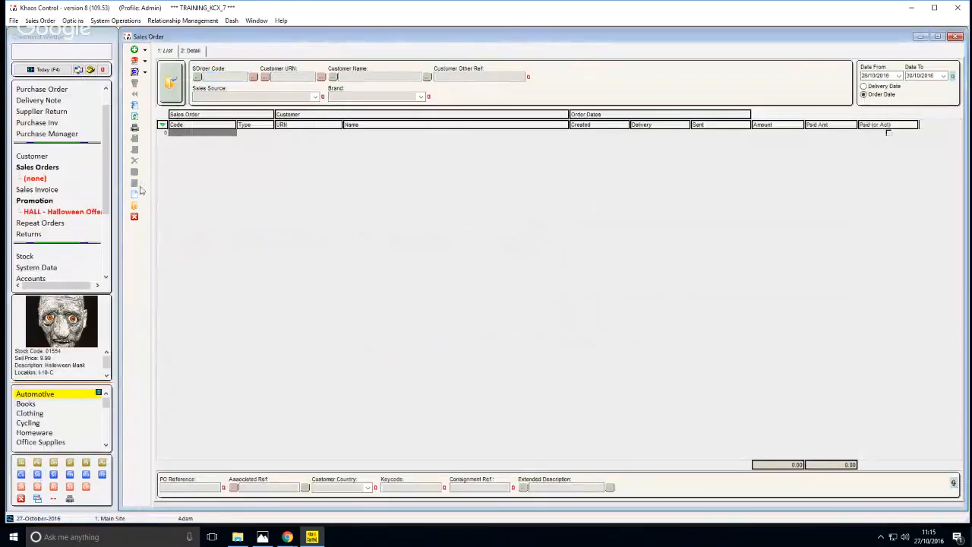
pyautogui.click(134, 184)
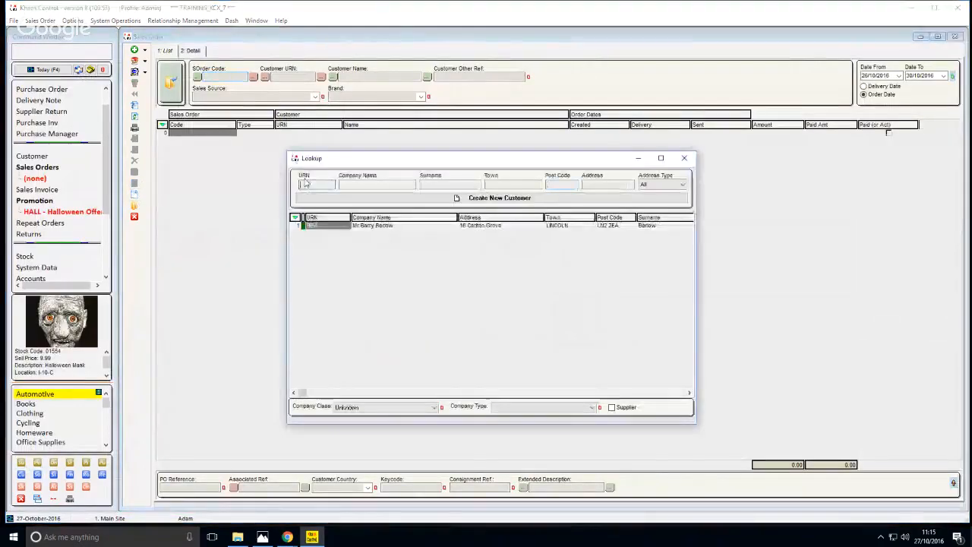
pyautogui.write('RR')
pyautogui.press('Return')
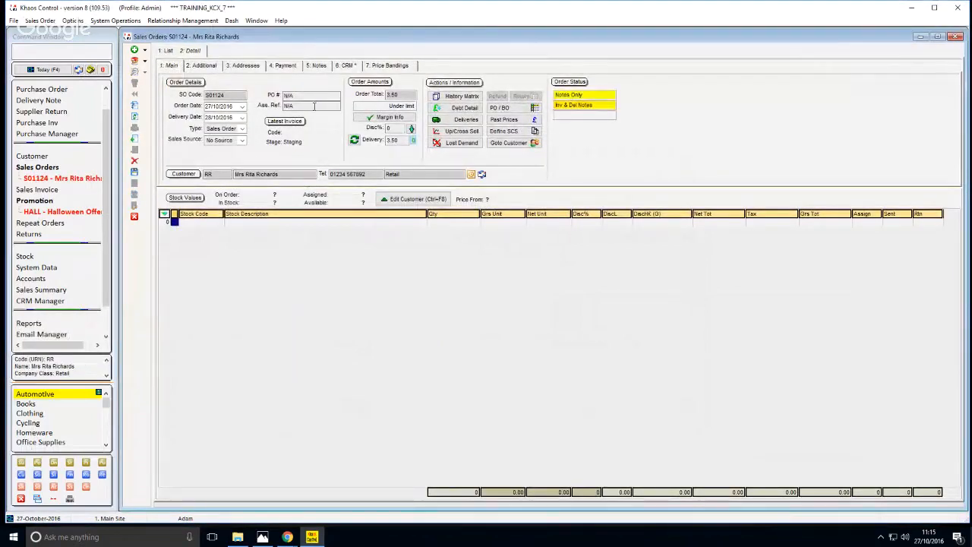
# Assign FDELHALL, the Free Halloween Delivery keycode, as the sales order's tracking key code
pyautogui.click(203, 66)
pyautogui.click(573, 101)
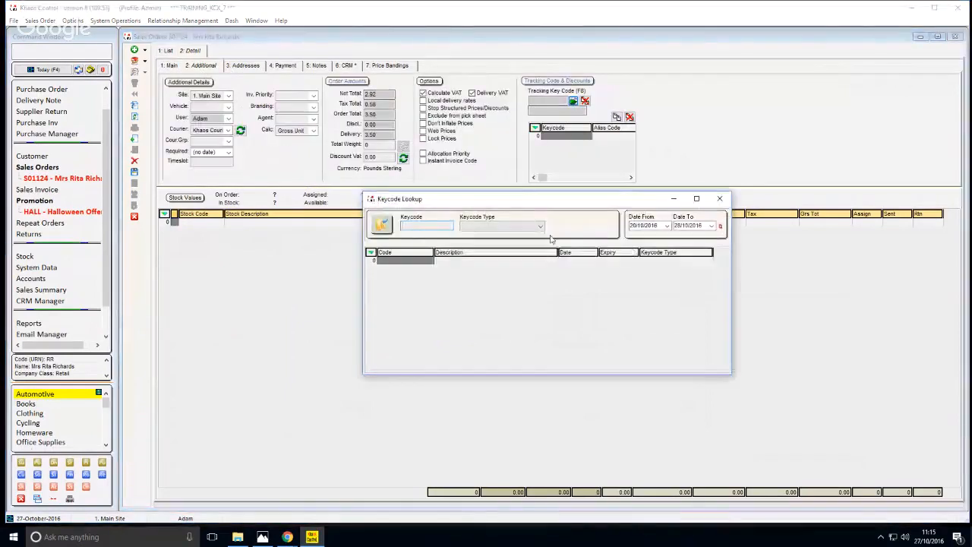
pyautogui.click(397, 284)
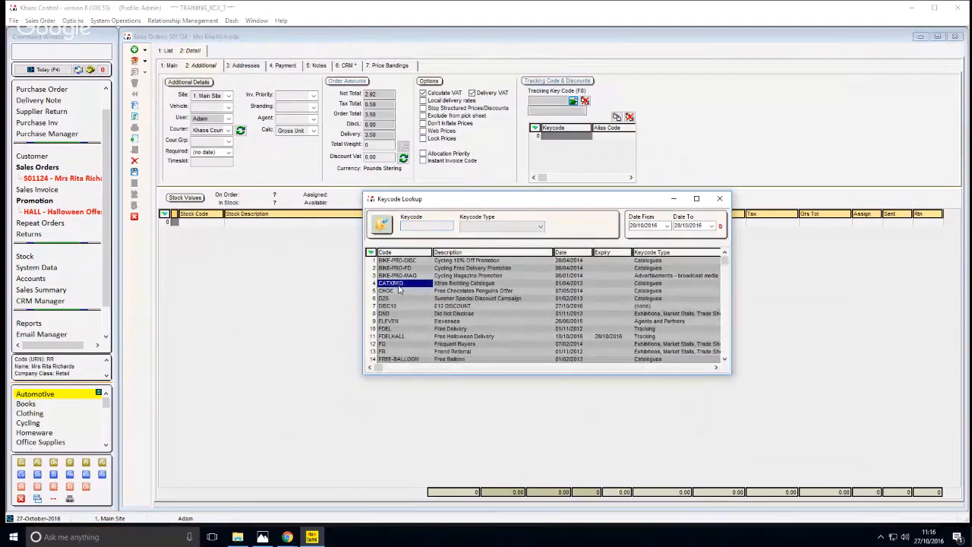
pyautogui.write('FDEL')
pyautogui.press('Down')
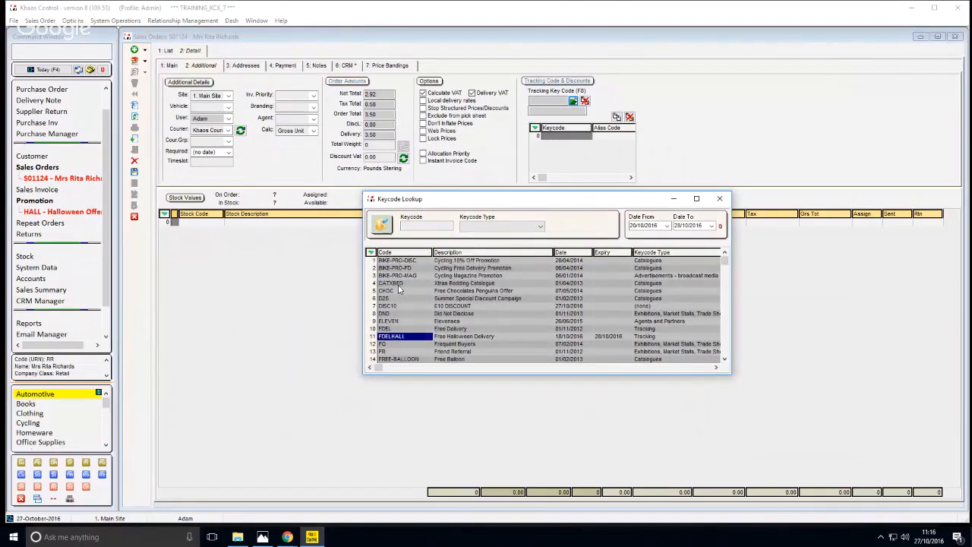
pyautogui.doubleClick(432, 335)
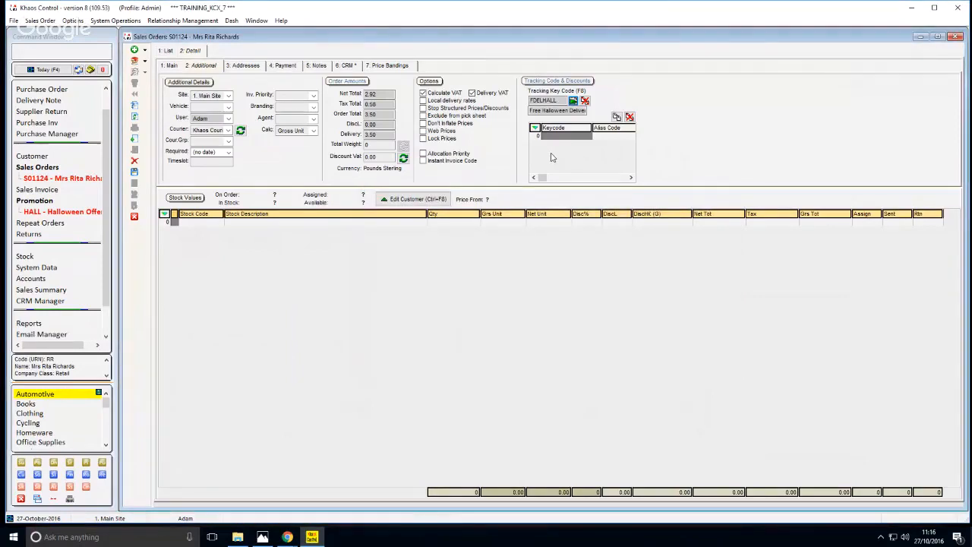
# Add the HALL Halloween Offer keycode to the sales order's discount codes
pyautogui.click(617, 117)
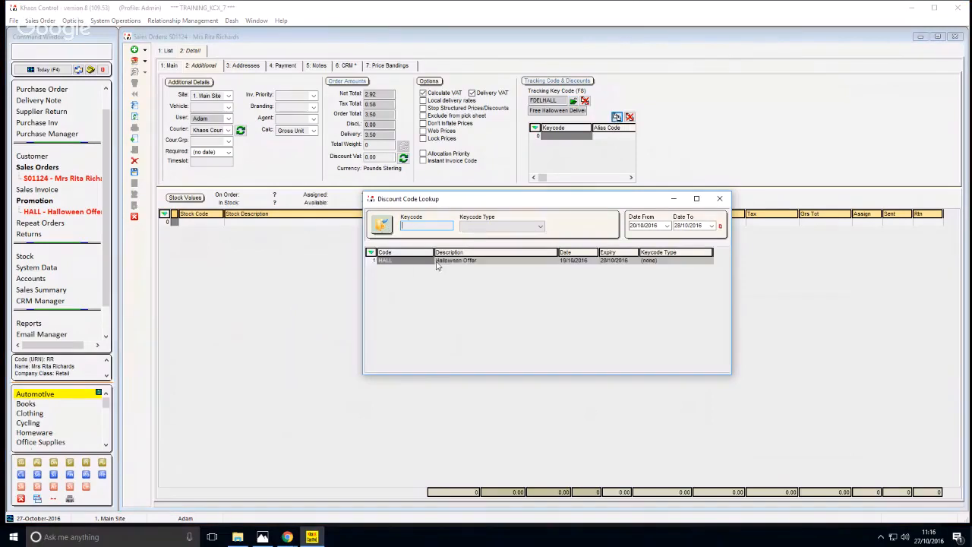
pyautogui.click(444, 260)
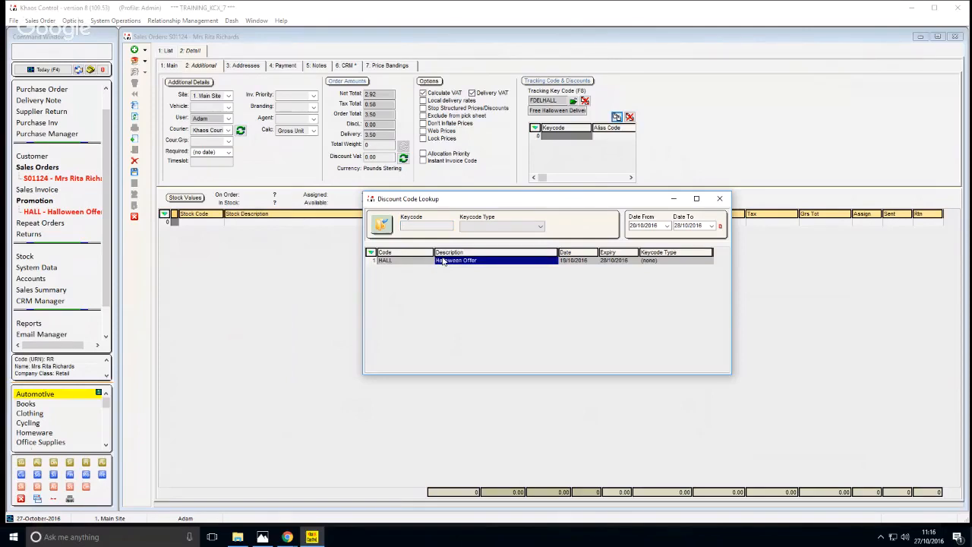
pyautogui.click(427, 262)
pyautogui.click(446, 263)
pyautogui.doubleClick(419, 263)
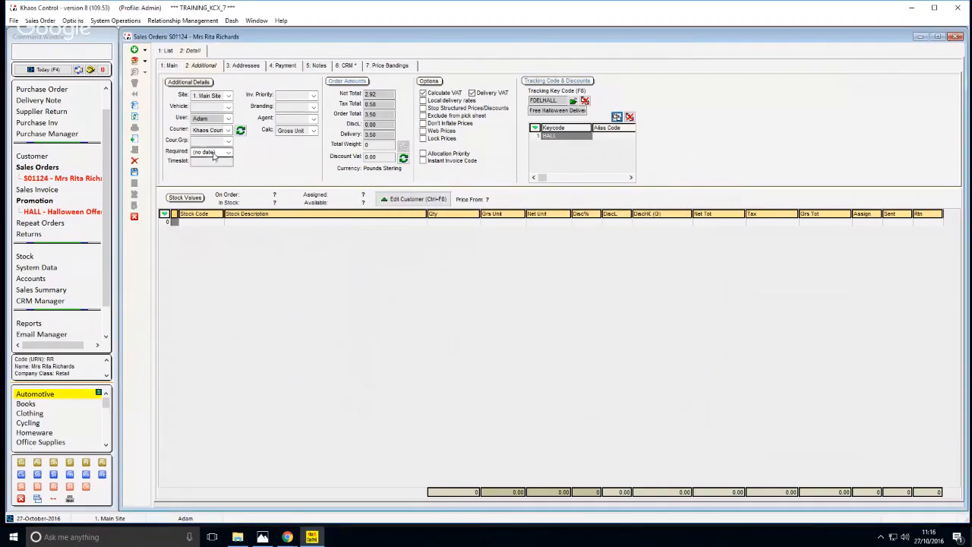
# Add the Bubblewrap stock item to the sales order with a quantity of 2
pyautogui.click(168, 66)
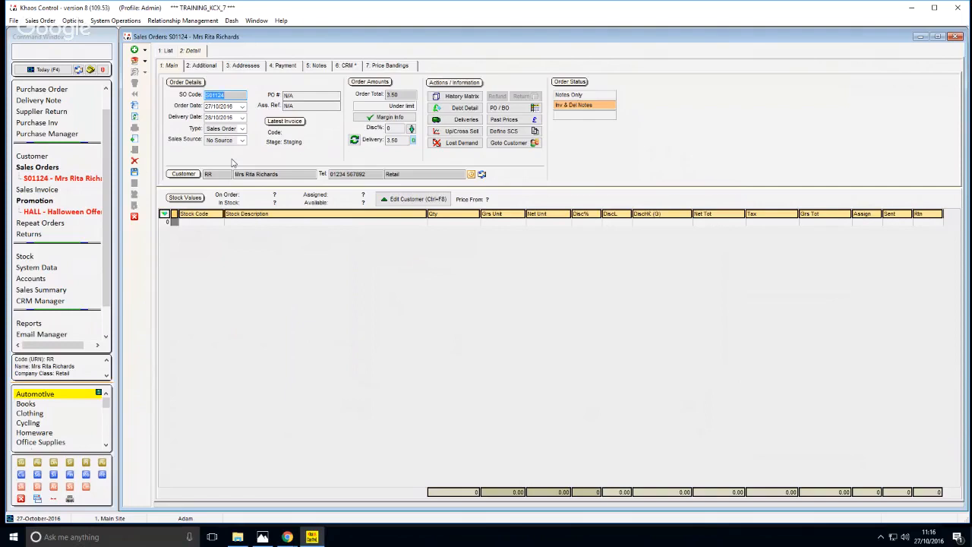
pyautogui.press('Insert')
pyautogui.write('BUUB')
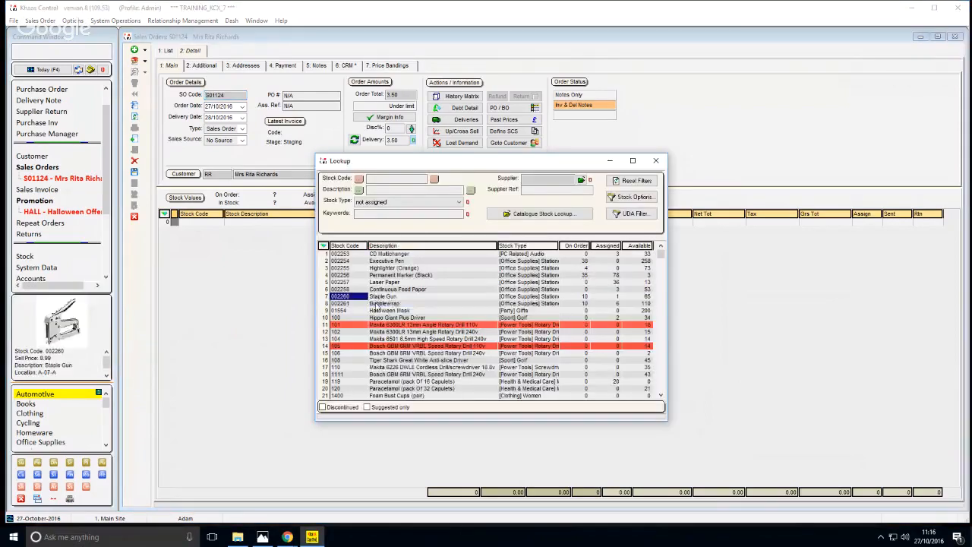
pyautogui.press('Return')
pyautogui.click(514, 221)
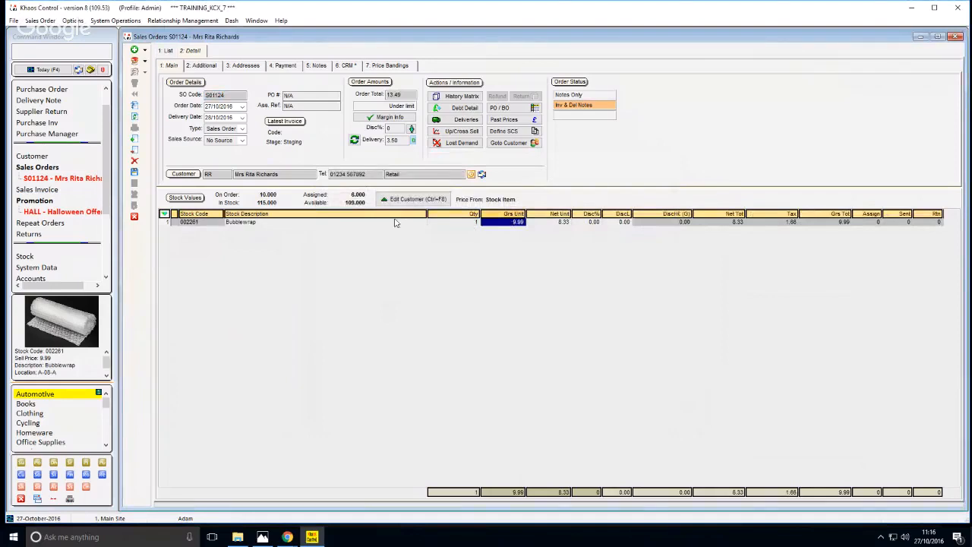
pyautogui.click(471, 223)
pyautogui.write('2')
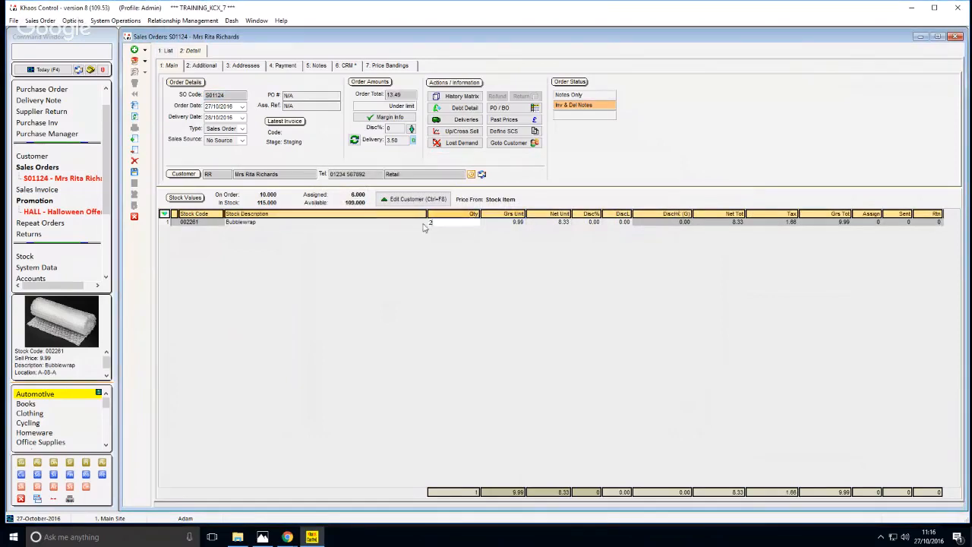
pyautogui.press('Return')
pyautogui.click(422, 224)
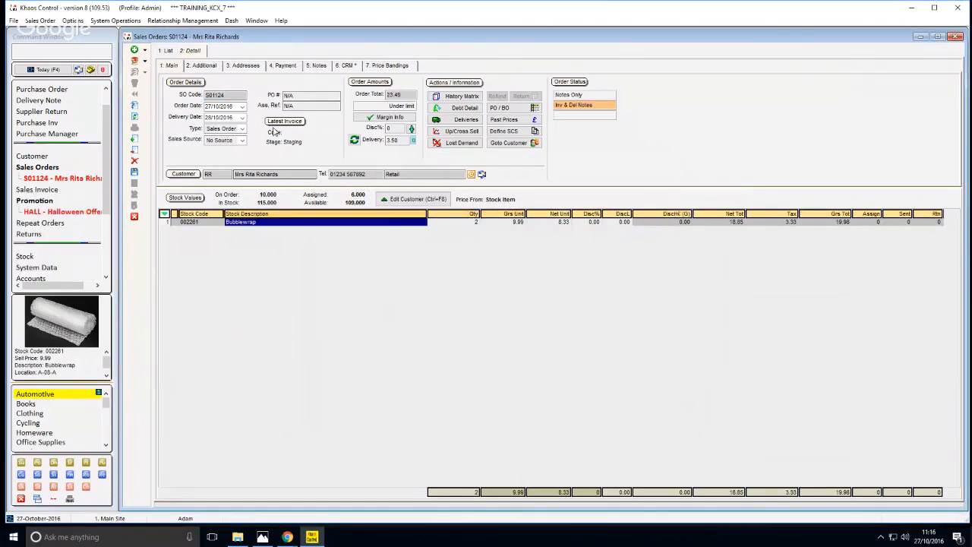
# Check the keycodes applied to the order and view the customer's record, returning to the order
pyautogui.click(208, 66)
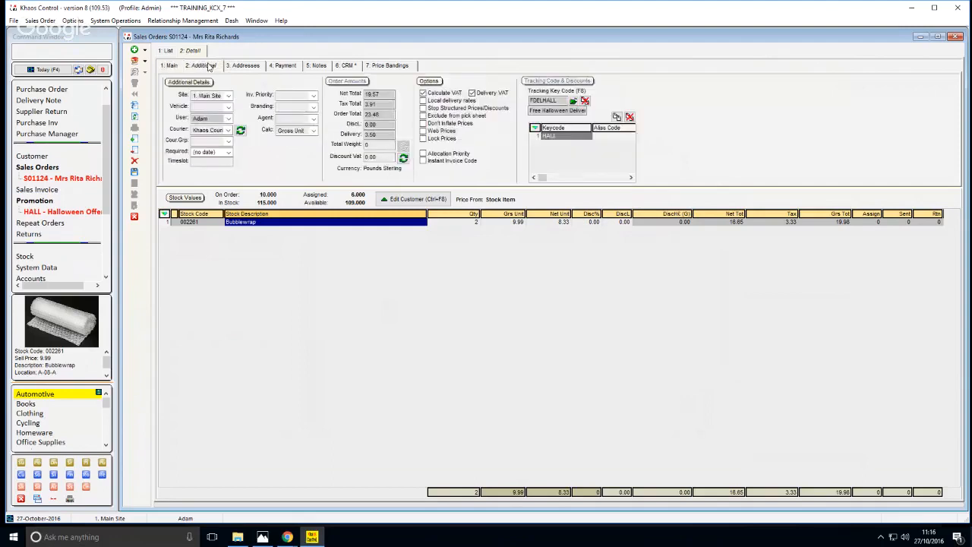
pyautogui.click(169, 67)
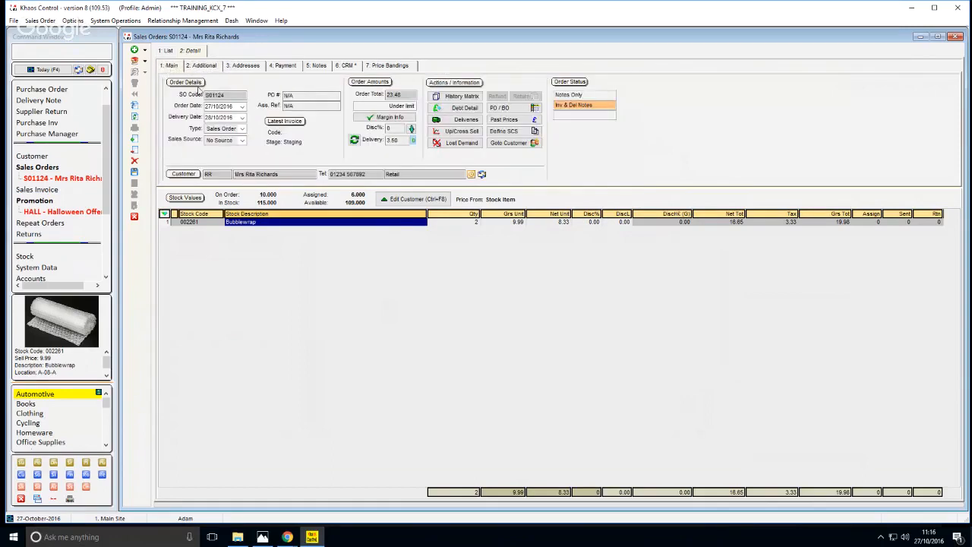
pyautogui.doubleClick(249, 174)
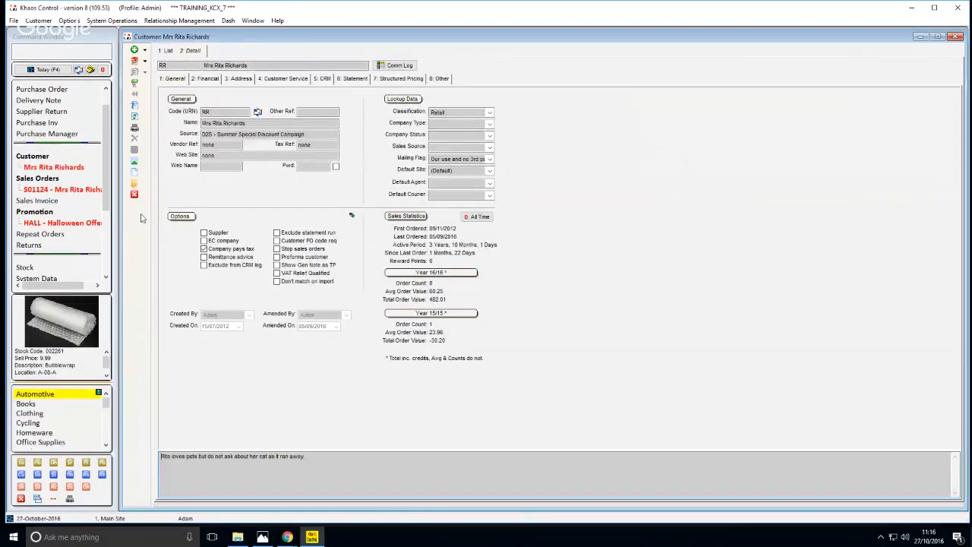
pyautogui.click(135, 216)
# Set the Bubblewrap line's quantity to 3
pyautogui.click(487, 224)
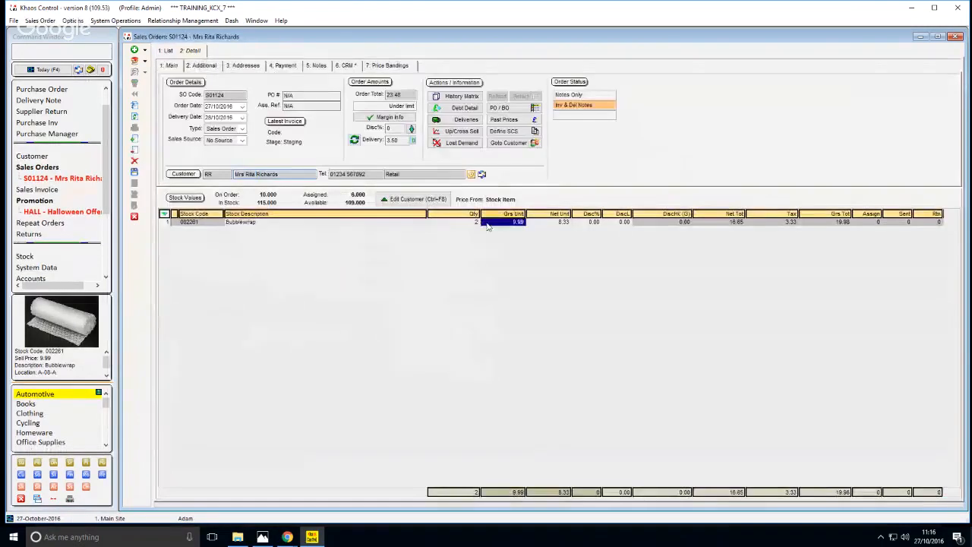
pyautogui.click(397, 222)
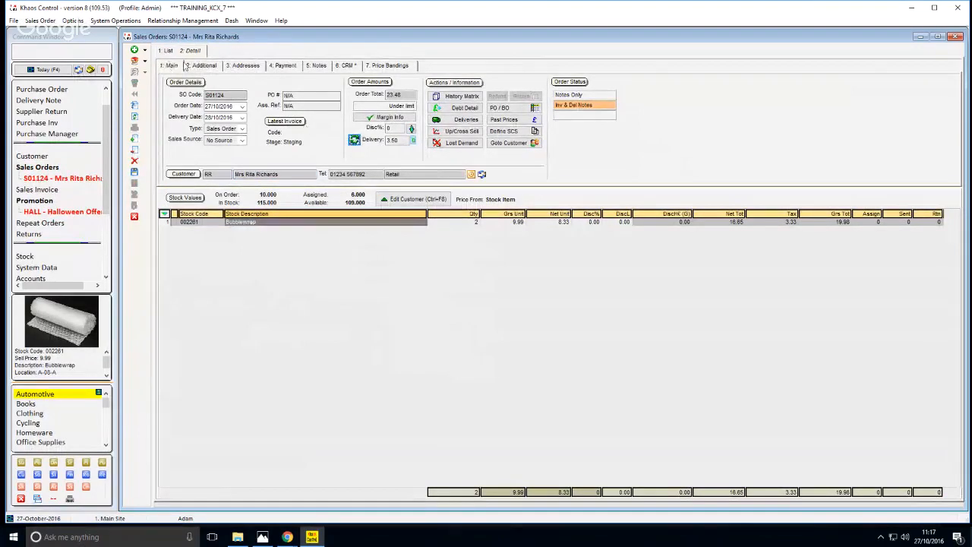
pyautogui.click(500, 224)
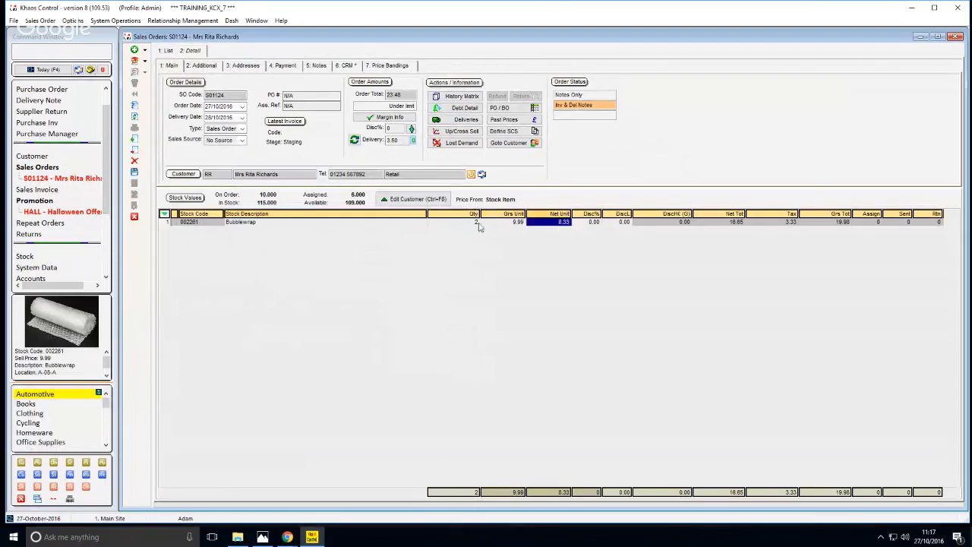
pyautogui.click(471, 226)
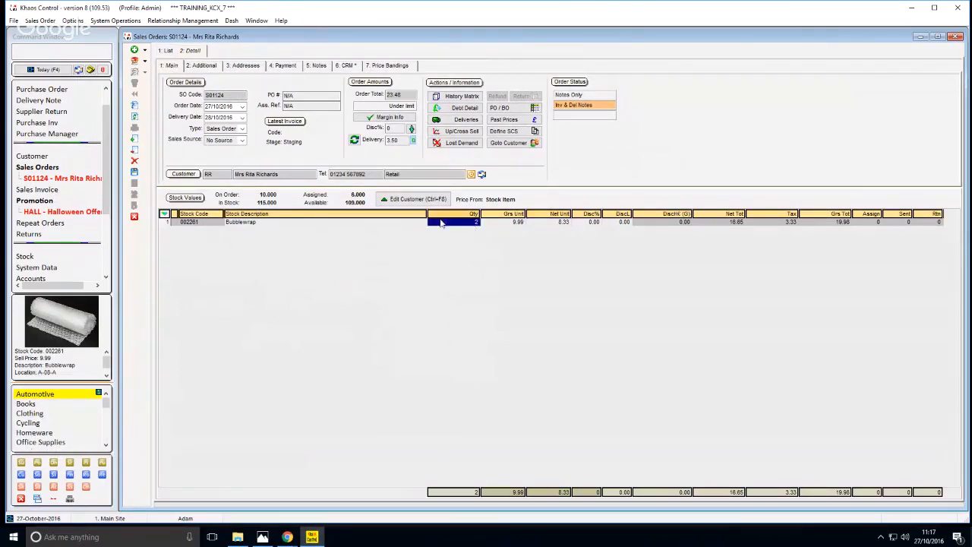
pyautogui.write('3')
pyautogui.press('Return')
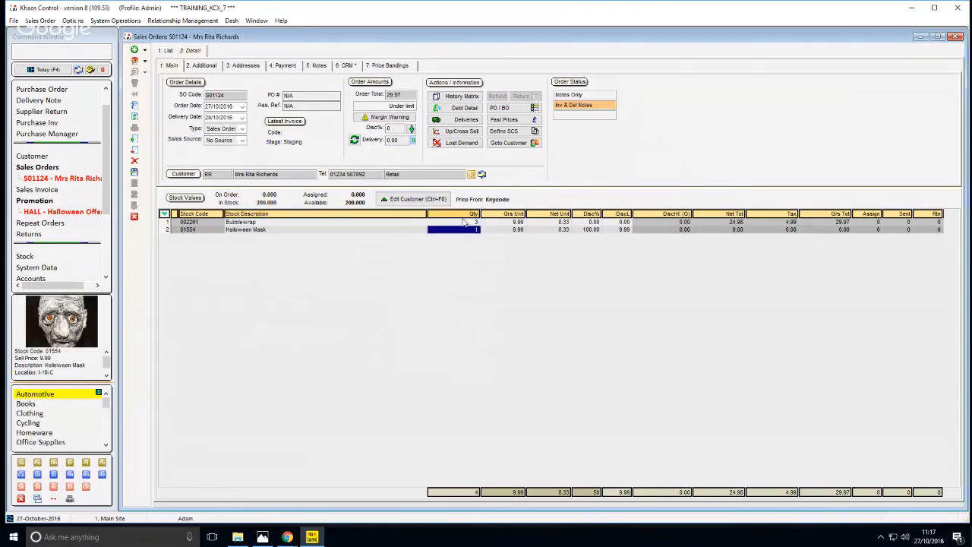
# Examine the Bubblewrap and Halloween Mask lines and the order's delivery charge
pyautogui.press('Left')
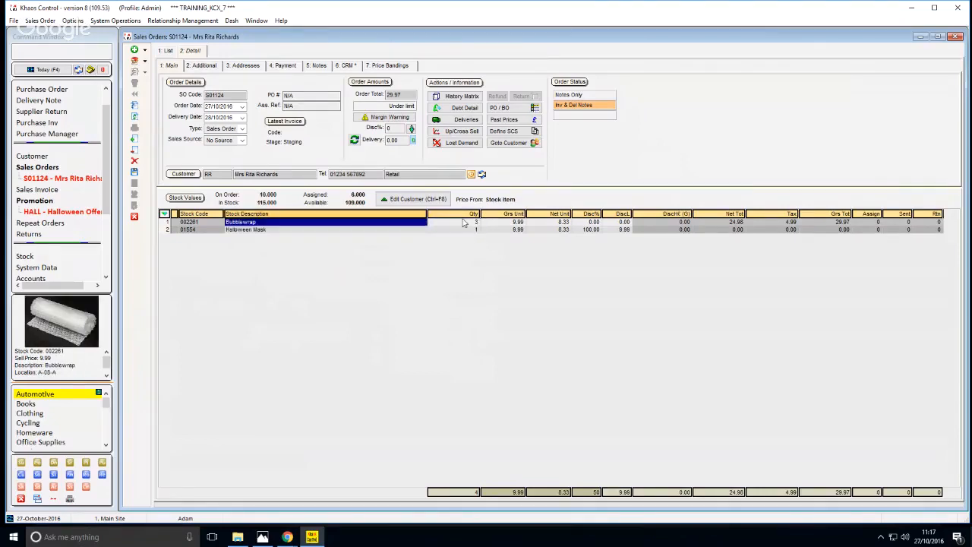
pyautogui.press('Down')
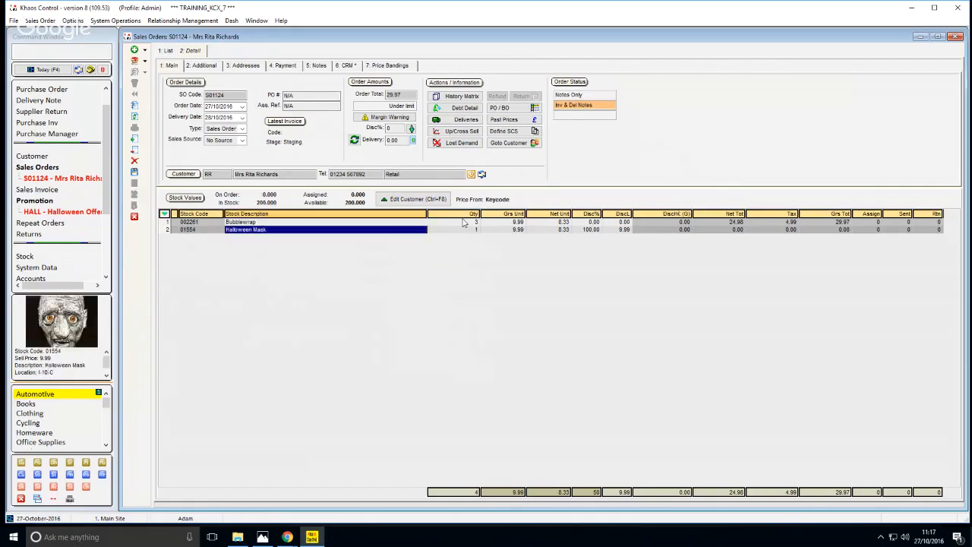
pyautogui.click(392, 139)
pyautogui.click(398, 238)
pyautogui.click(396, 140)
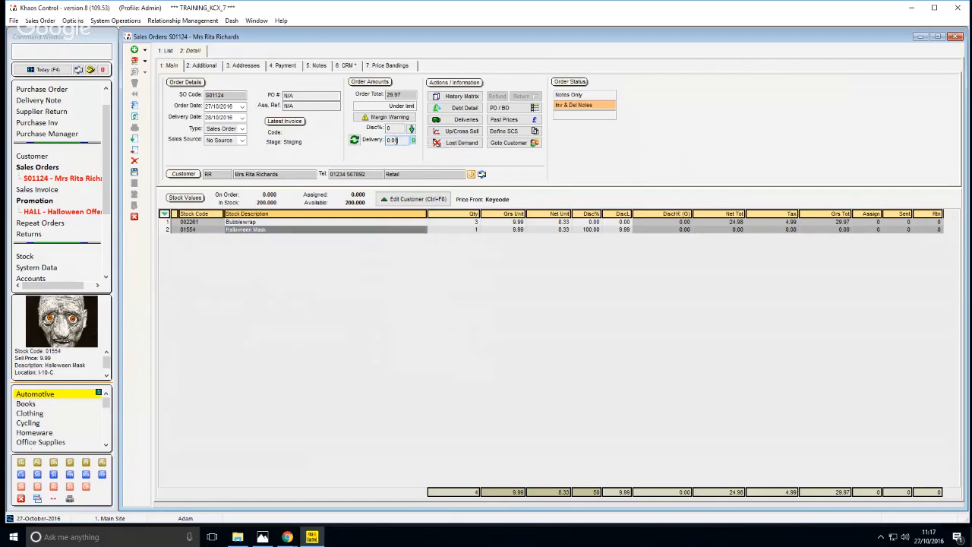
pyautogui.rightClick(396, 140)
pyautogui.click(366, 143)
# Examine the Halloween Mask line's quantity and discount percentage
pyautogui.click(444, 230)
pyautogui.click(417, 232)
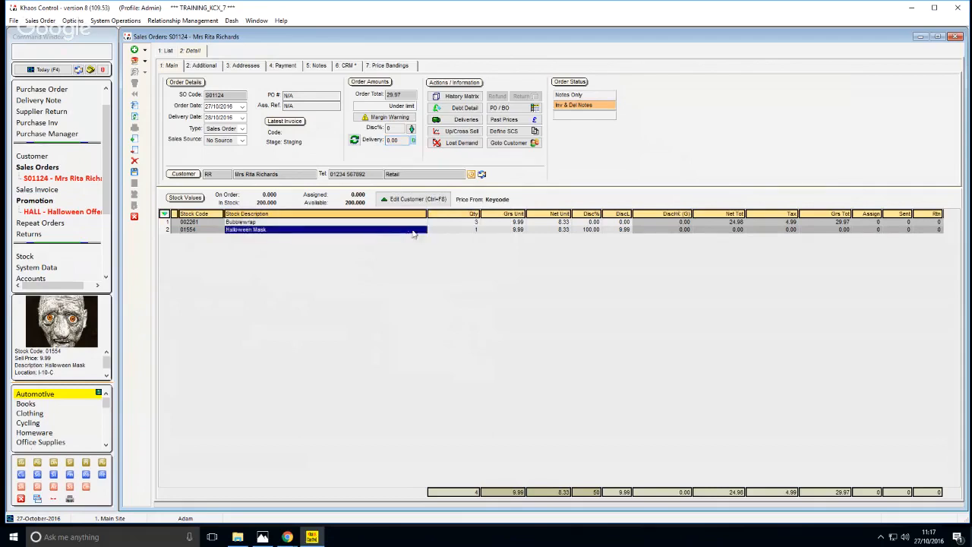
pyautogui.click(456, 231)
pyautogui.click(410, 231)
pyautogui.click(433, 232)
pyautogui.click(404, 231)
pyautogui.click(457, 230)
pyautogui.click(574, 230)
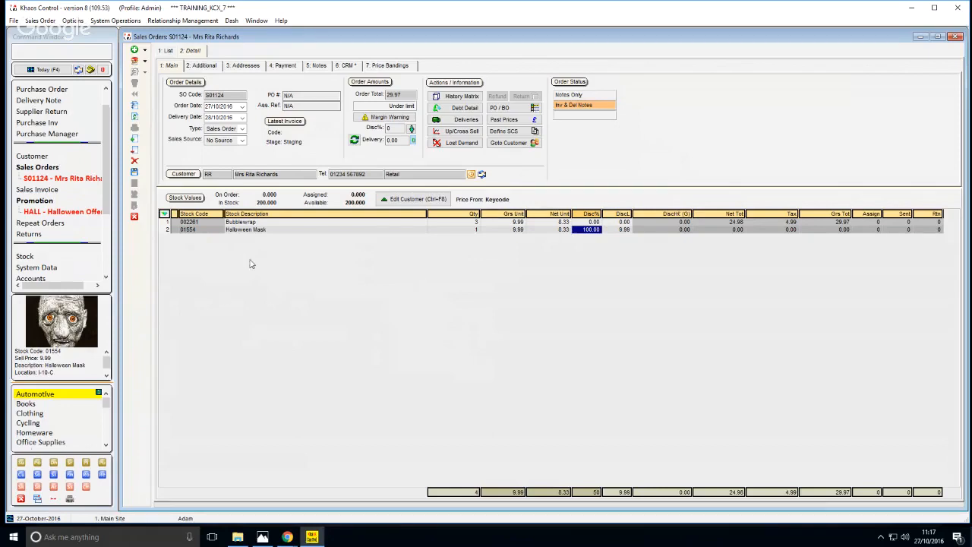
# Search stock descriptions for HALLOW, add the Large Halloween Pack to the order, and check its discount percentage and net unit price
pyautogui.press('Insert')
pyautogui.click(426, 312)
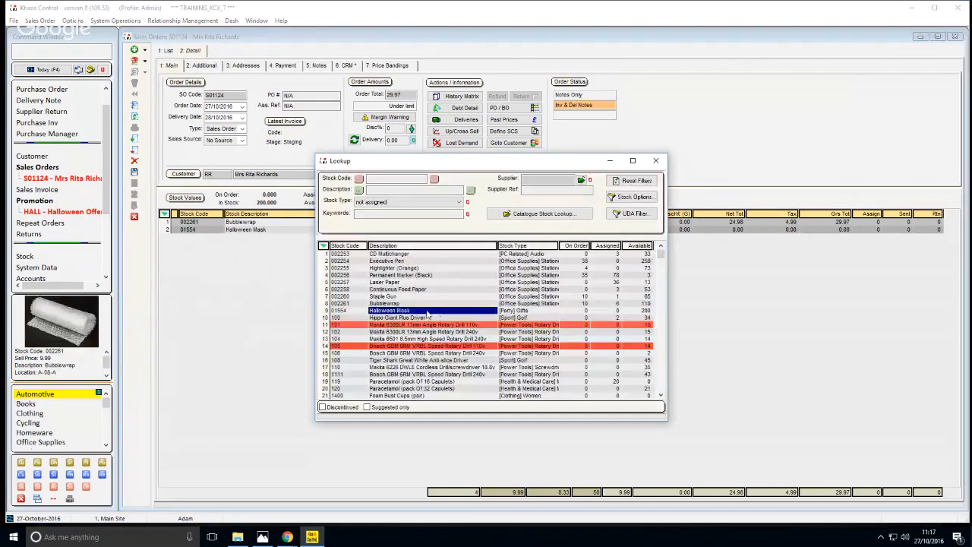
pyautogui.press('Down')
pyautogui.press('Down')
pyautogui.press('Down')
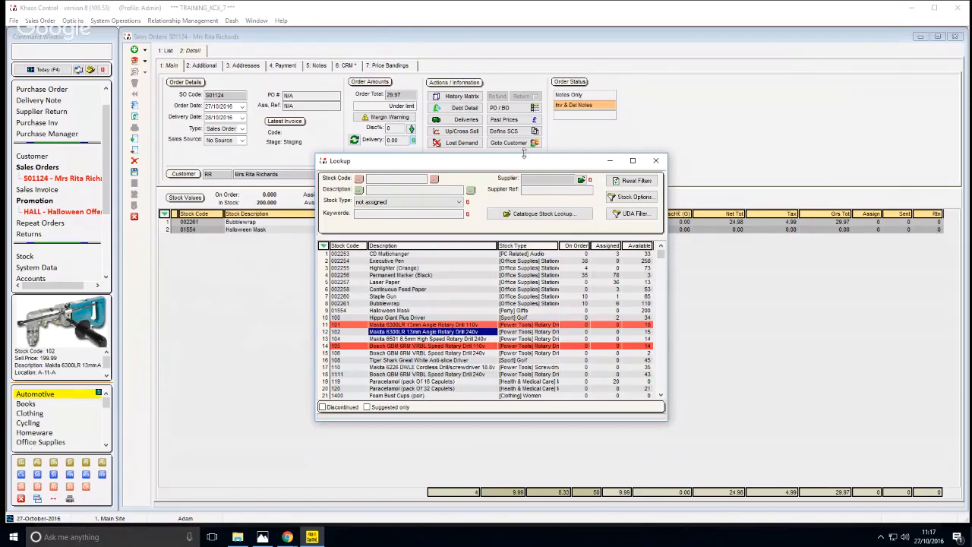
pyautogui.click(384, 191)
pyautogui.write('HALL')
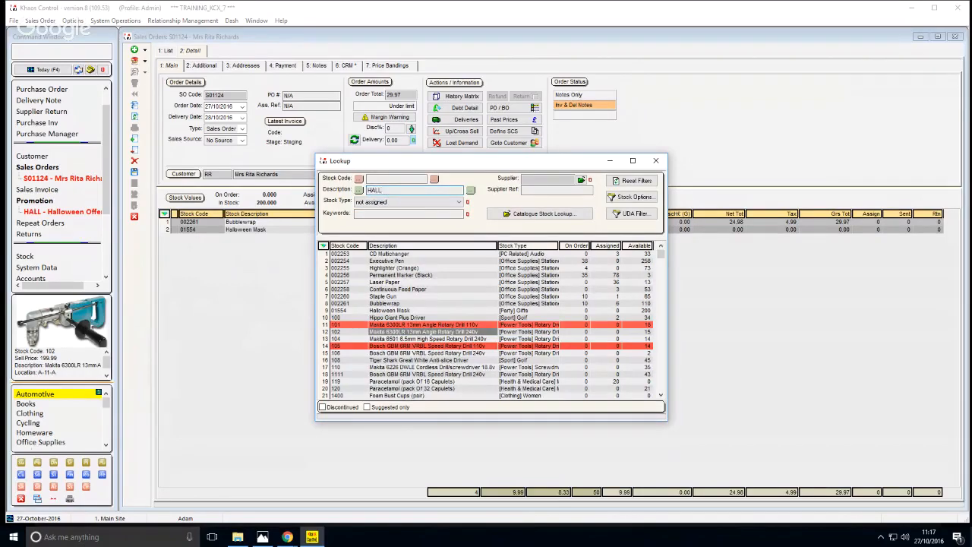
pyautogui.write('OW')
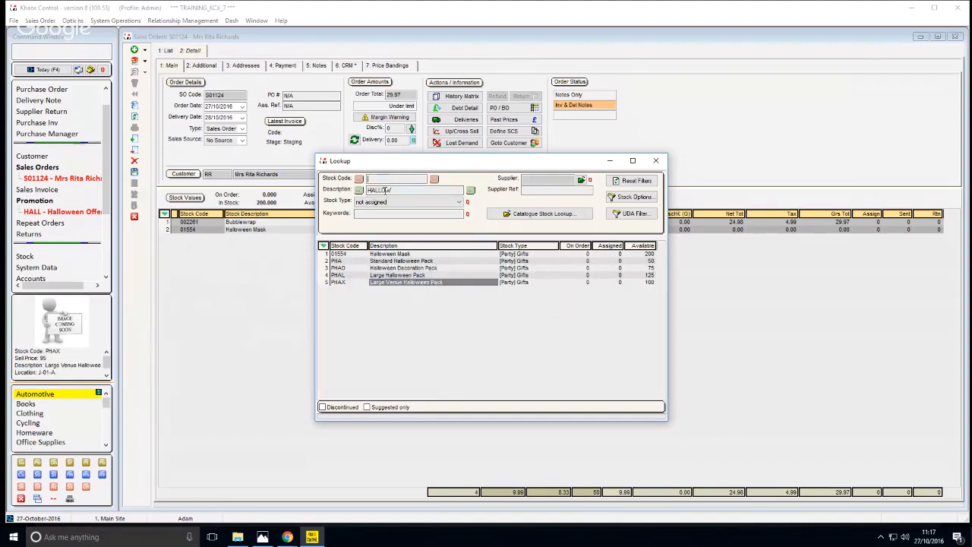
pyautogui.doubleClick(438, 276)
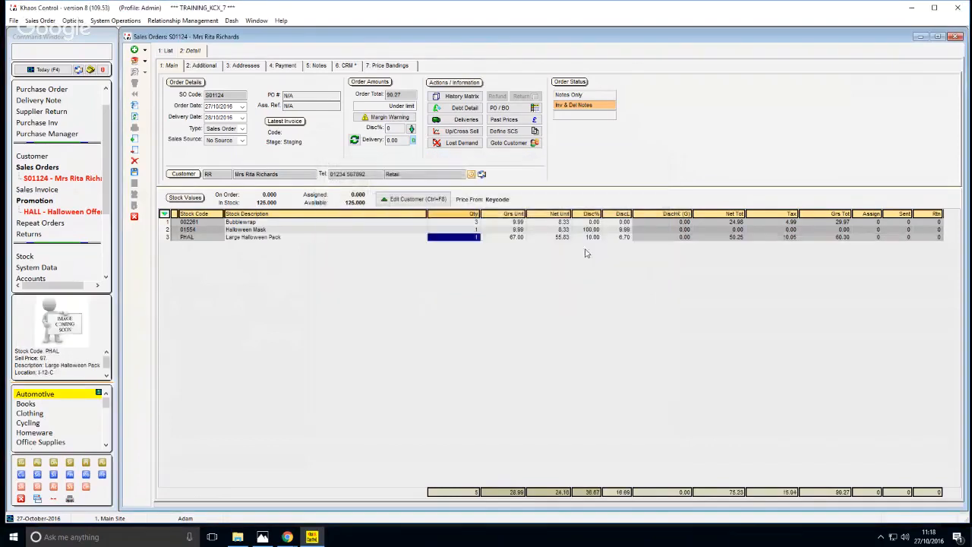
pyautogui.click(594, 238)
pyautogui.click(563, 237)
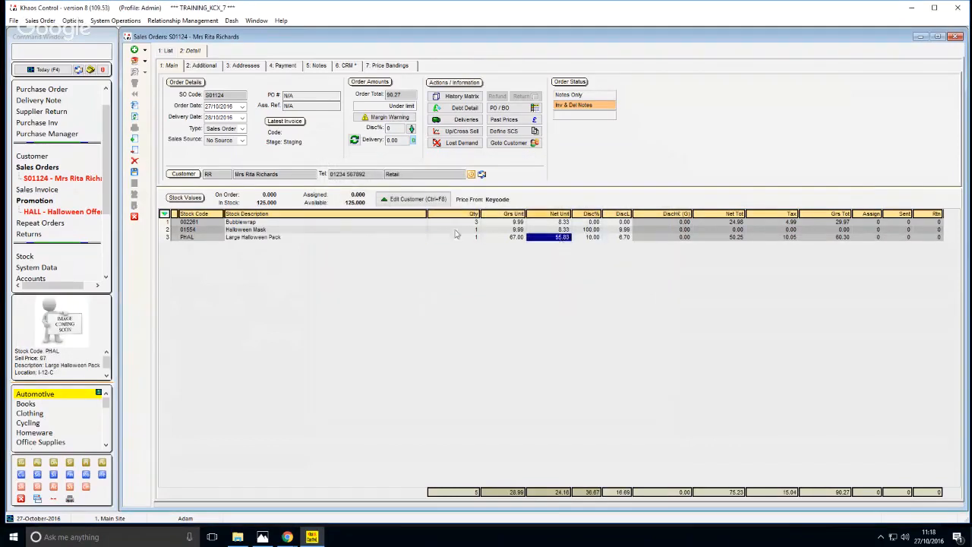
# Compare the Halloween Mask and Large Halloween Pack lines on the sales order
pyautogui.click(361, 233)
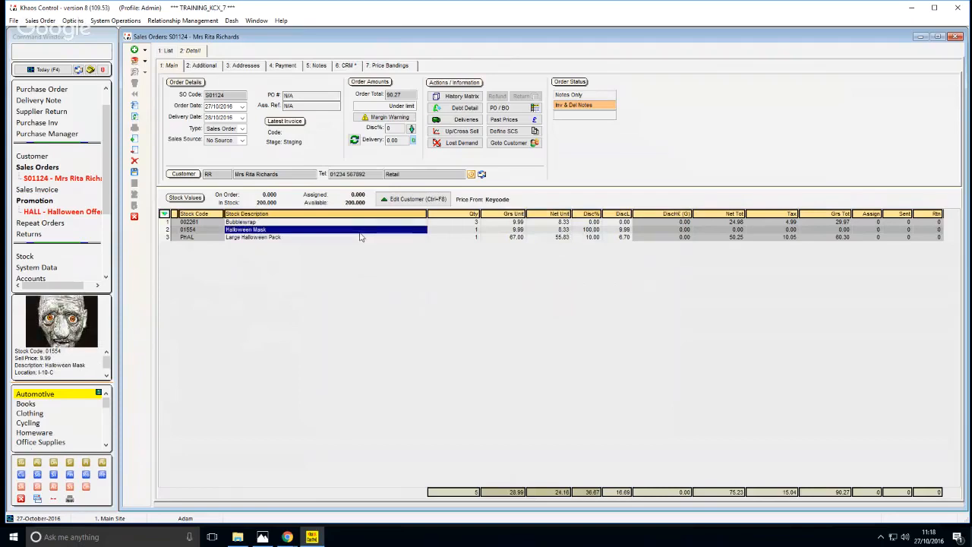
pyautogui.click(377, 236)
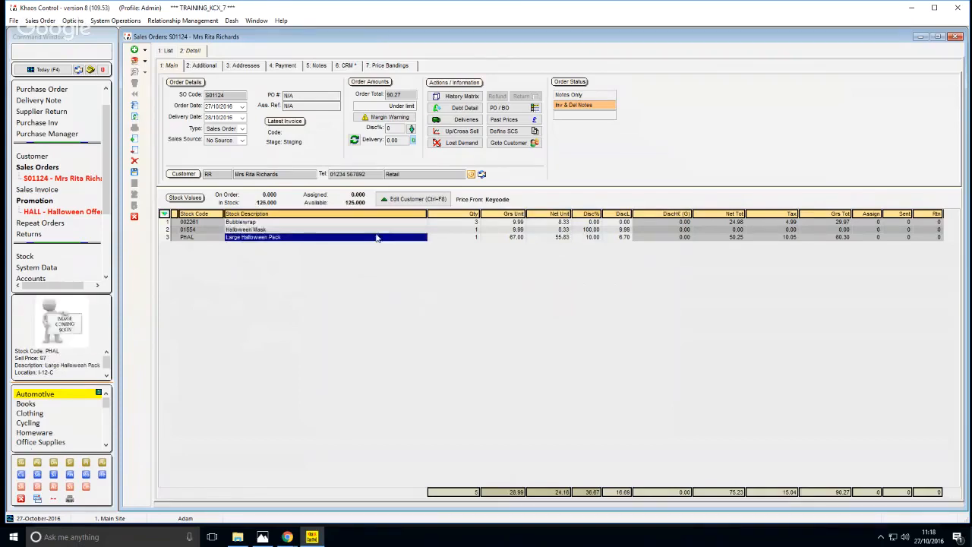
pyautogui.click(374, 230)
pyautogui.click(373, 237)
pyautogui.click(374, 229)
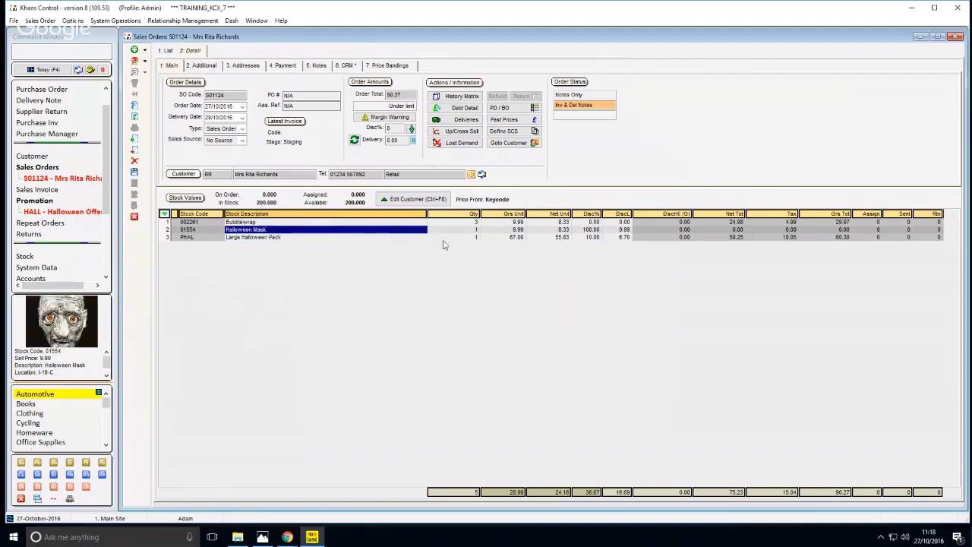
pyautogui.click(444, 240)
pyautogui.click(383, 240)
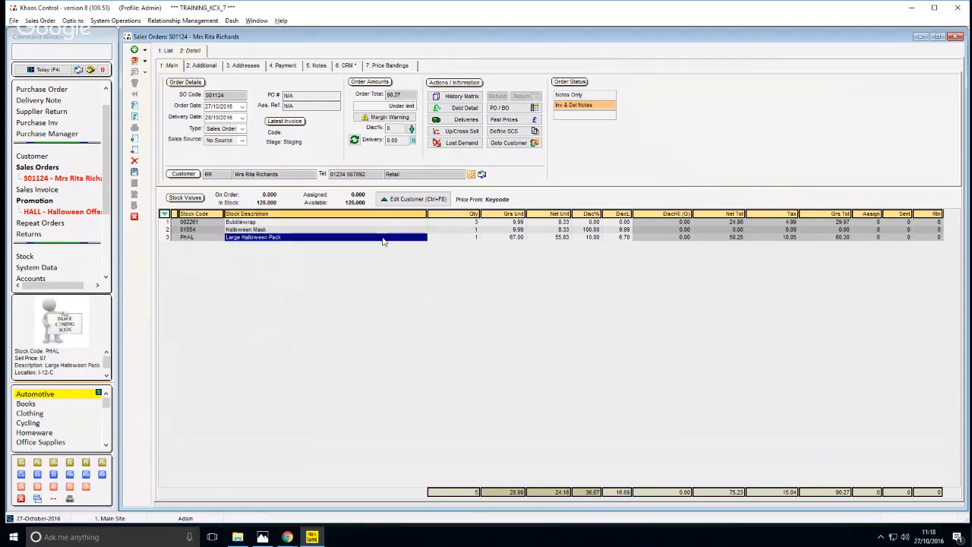
# Save the sales order and recheck its Halloween Mask and Large Halloween Pack lines
pyautogui.hotkey('ctrl', 's')
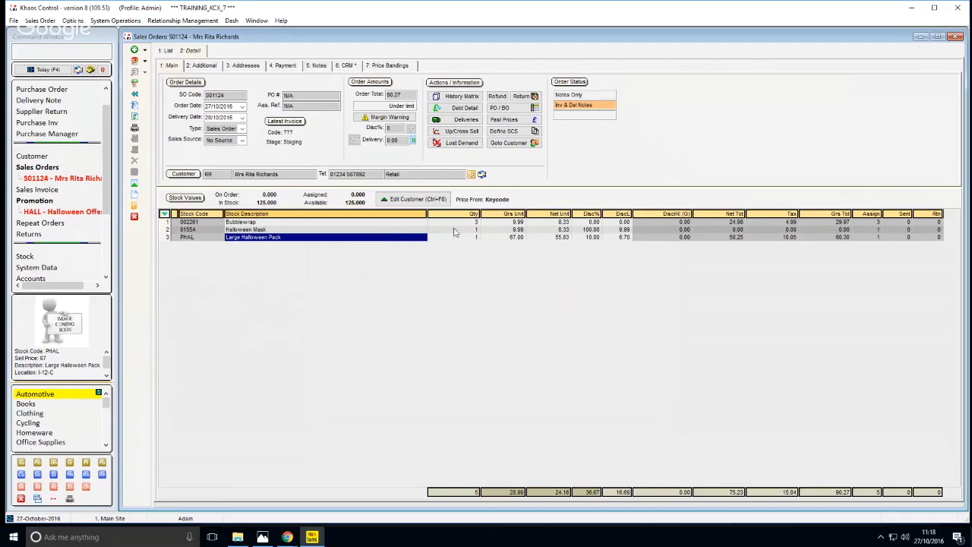
pyautogui.click(413, 230)
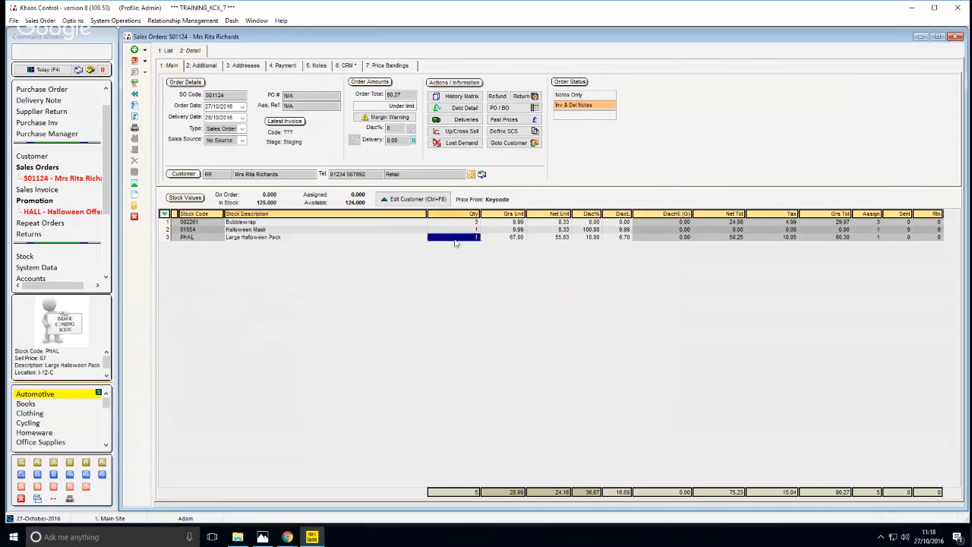
pyautogui.click(402, 237)
pyautogui.click(397, 231)
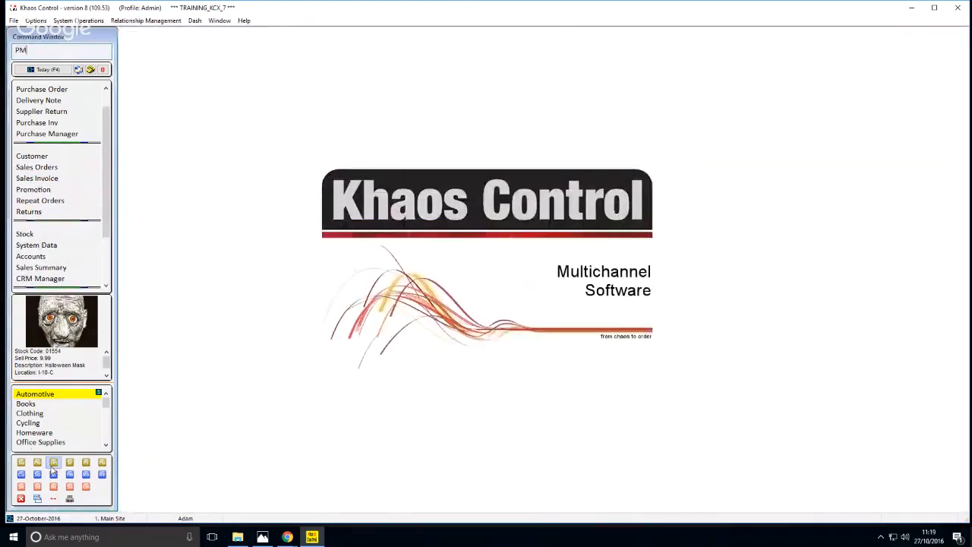
# Run the PM command to reach promotions, list all keycodes, and open keycode X16, 2016 Christmas Discount 25%
pyautogui.press('Return')
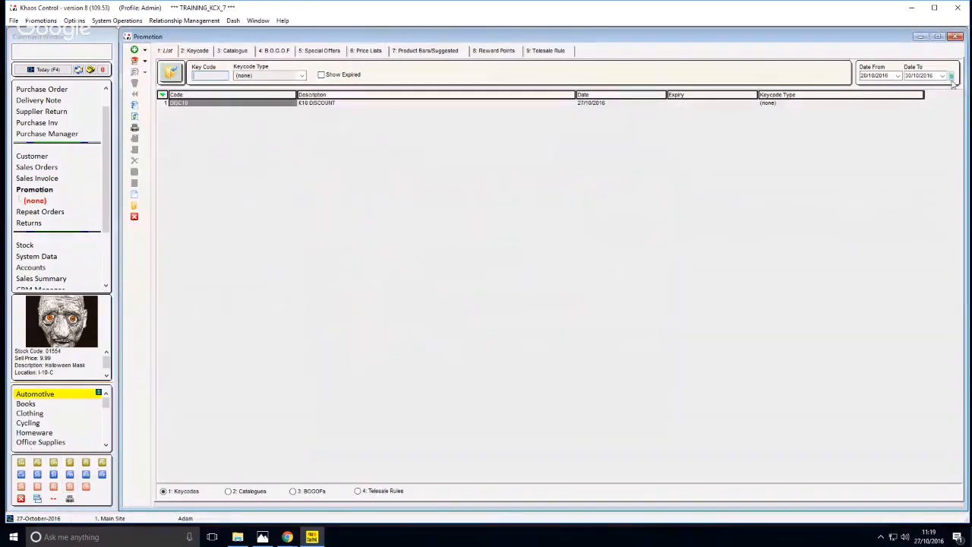
pyautogui.click(171, 75)
pyautogui.click(187, 194)
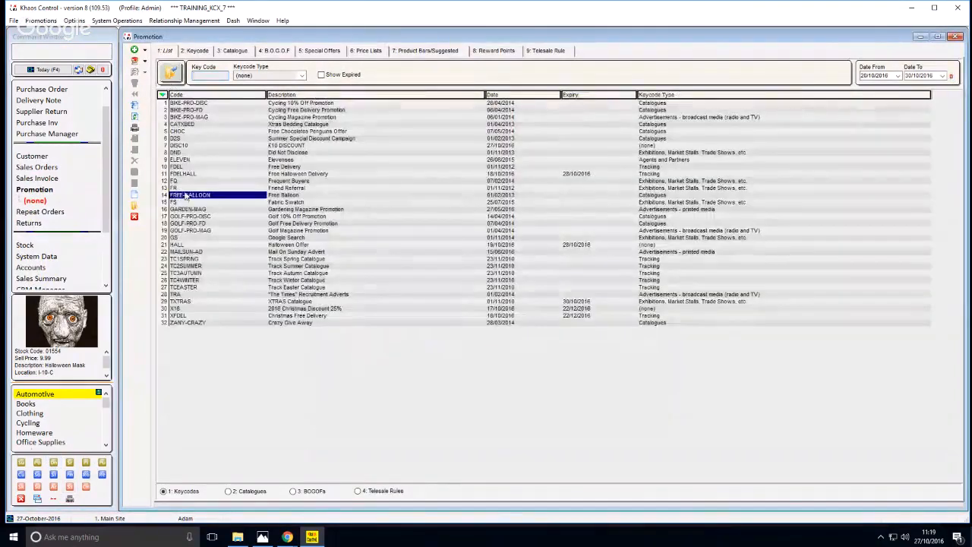
pyautogui.press('Down')
pyautogui.press('Down')
pyautogui.press('Down')
pyautogui.press('Down')
pyautogui.press('Down')
pyautogui.press('Down')
pyautogui.press('Down')
pyautogui.press('Down')
pyautogui.press('Down')
pyautogui.press('Down')
pyautogui.press('Down')
pyautogui.press('Down')
pyautogui.press('Down')
pyautogui.press('Down')
pyautogui.press('Down')
pyautogui.press('Down')
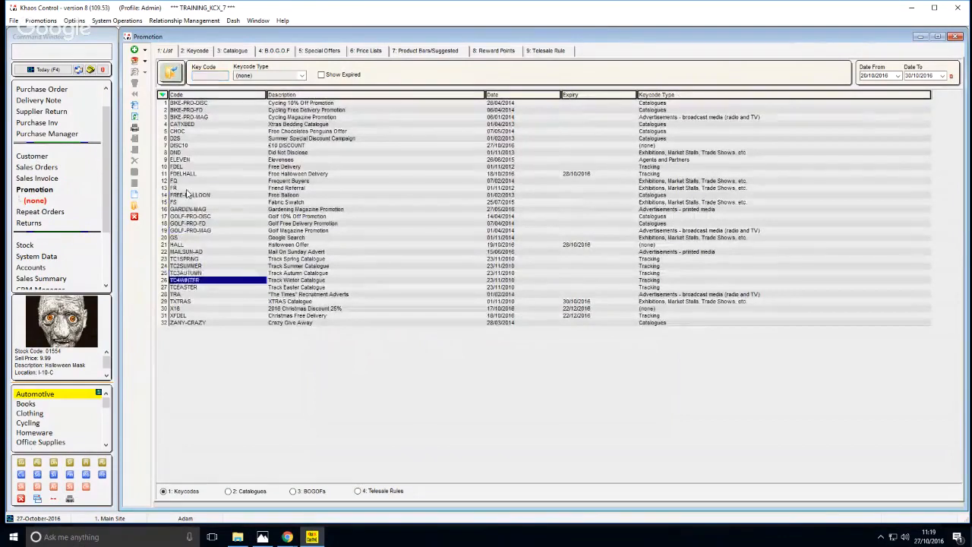
pyautogui.press('Return')
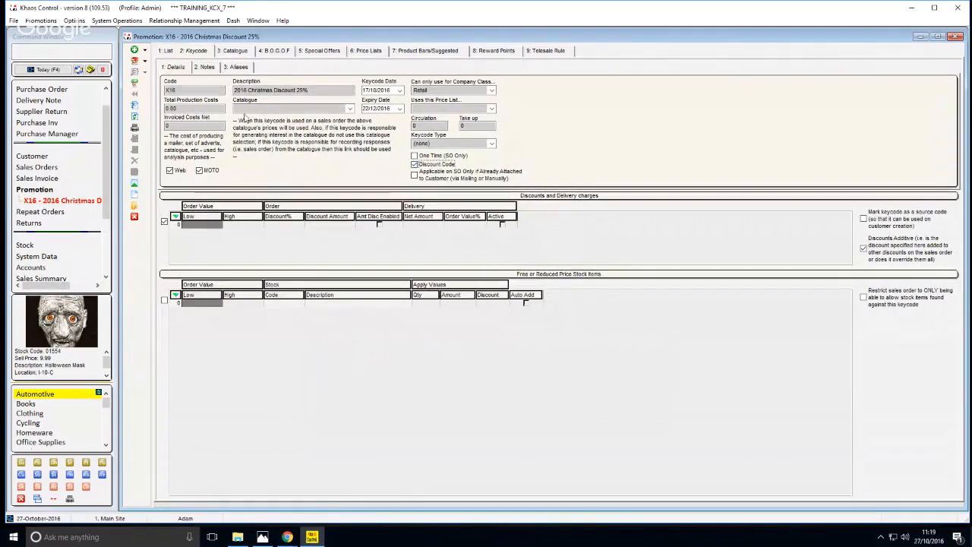
# Display the X16 keycode's aliases and browse the list of alias codes
pyautogui.click(236, 68)
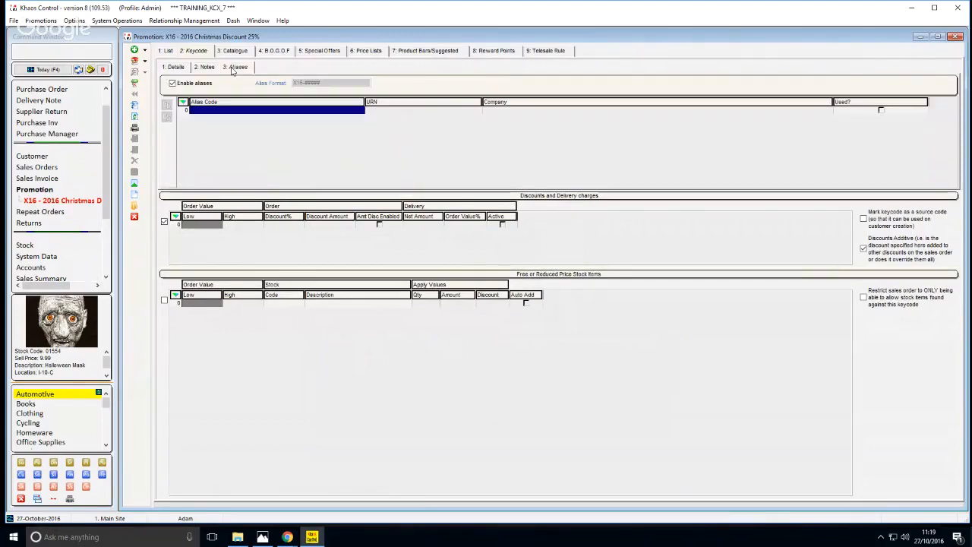
pyautogui.click(176, 69)
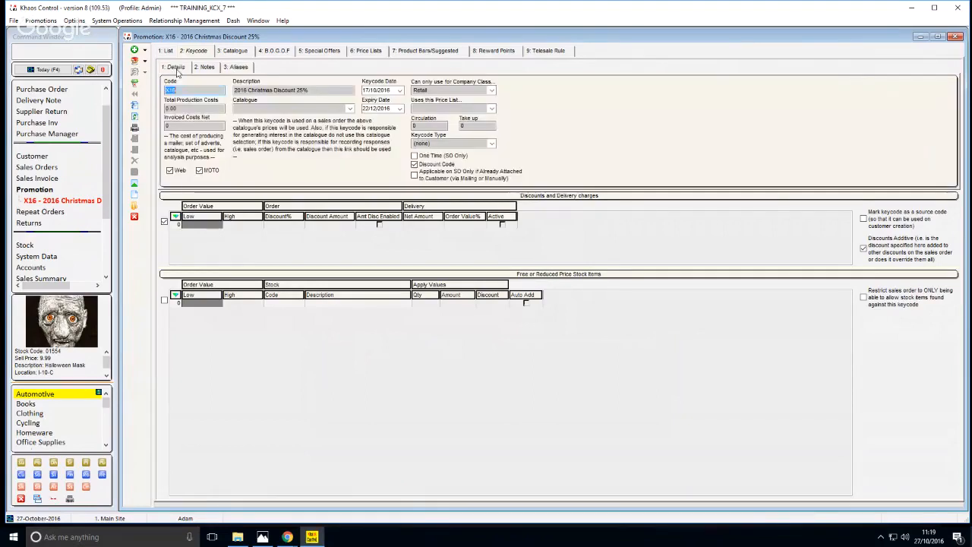
pyautogui.click(235, 67)
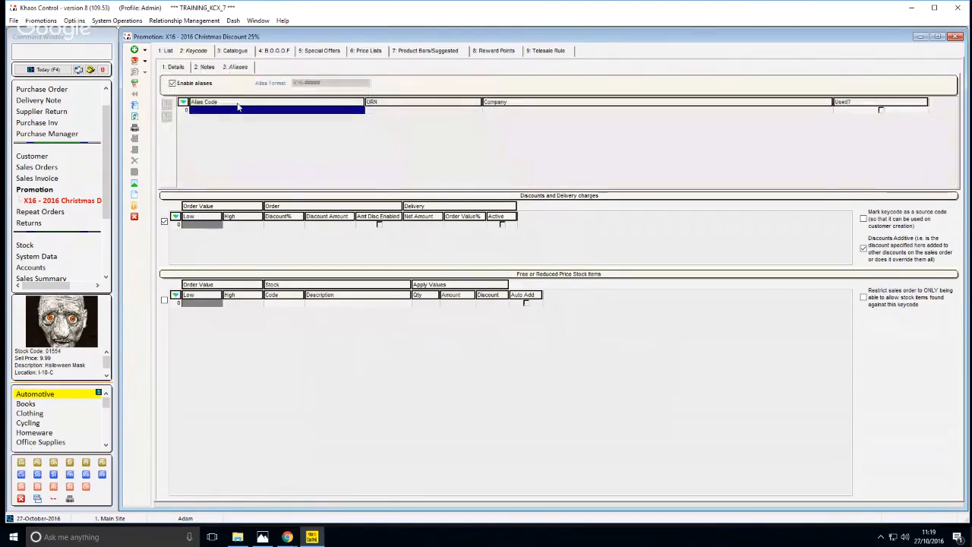
pyautogui.click(220, 127)
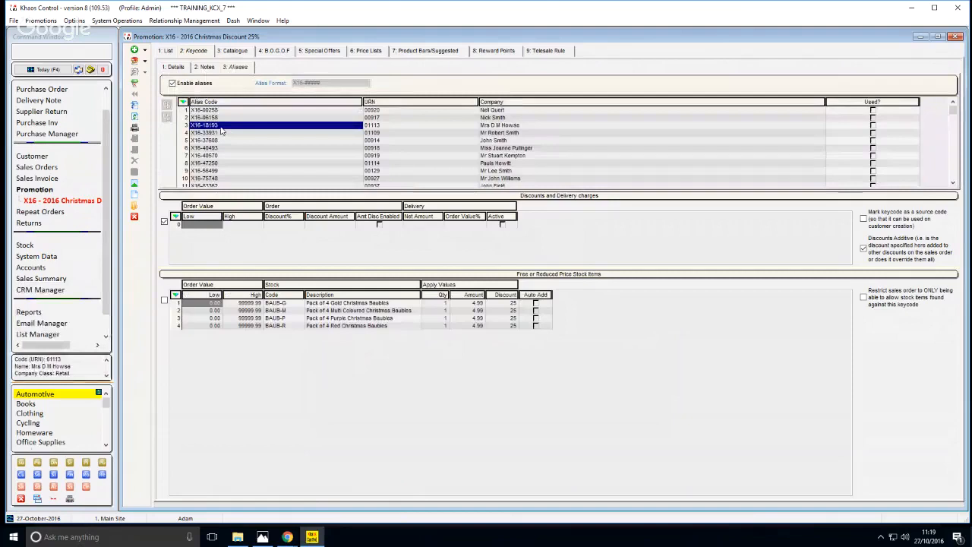
pyautogui.scroll(-3, 221, 131)
pyautogui.scroll(4, 221, 130)
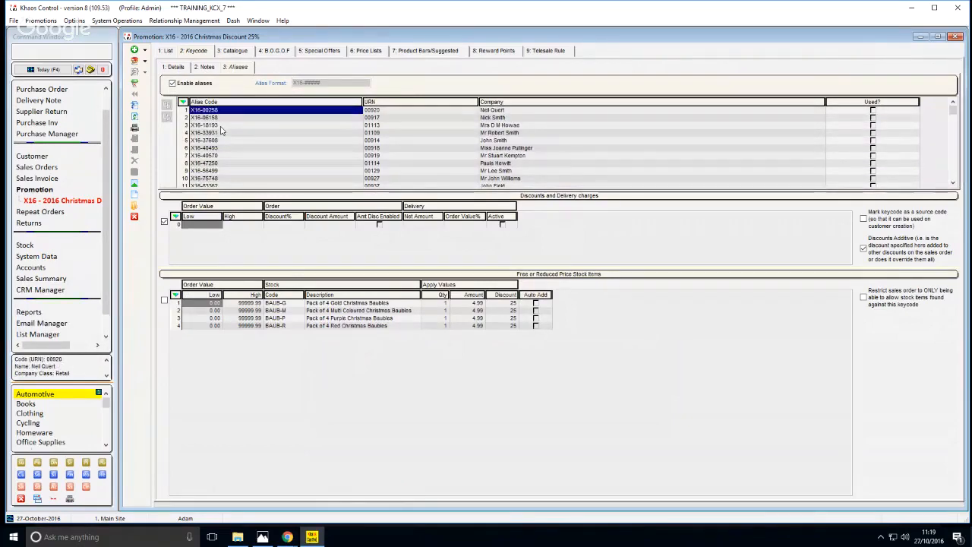
pyautogui.scroll(-2, 208, 126)
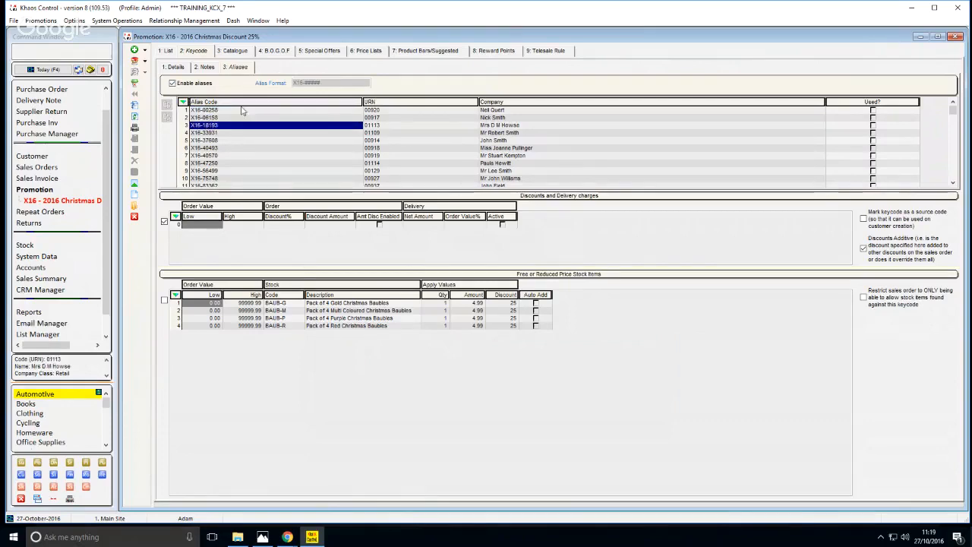
# Examine how individual X16 alias codes are matched to customer URNs and company names
pyautogui.click(244, 110)
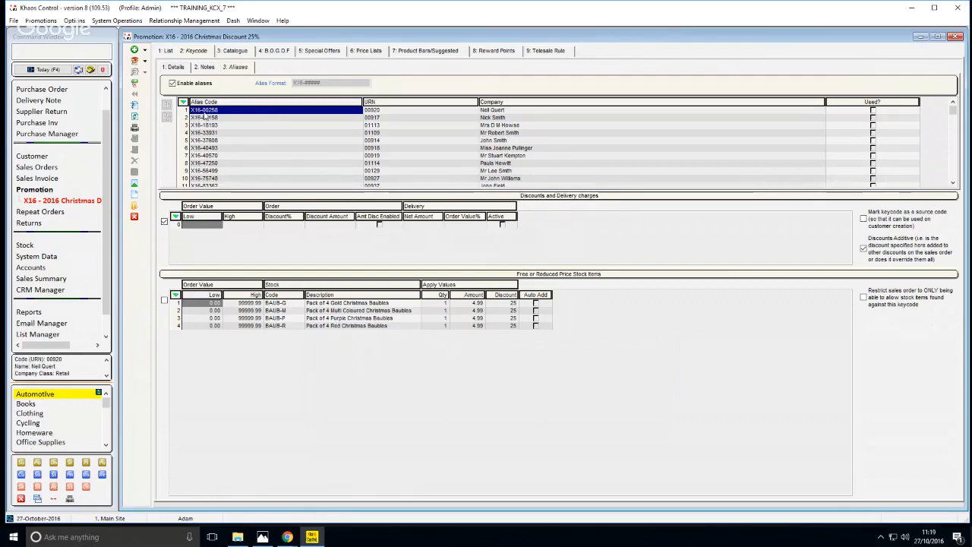
pyautogui.click(398, 112)
pyautogui.click(493, 111)
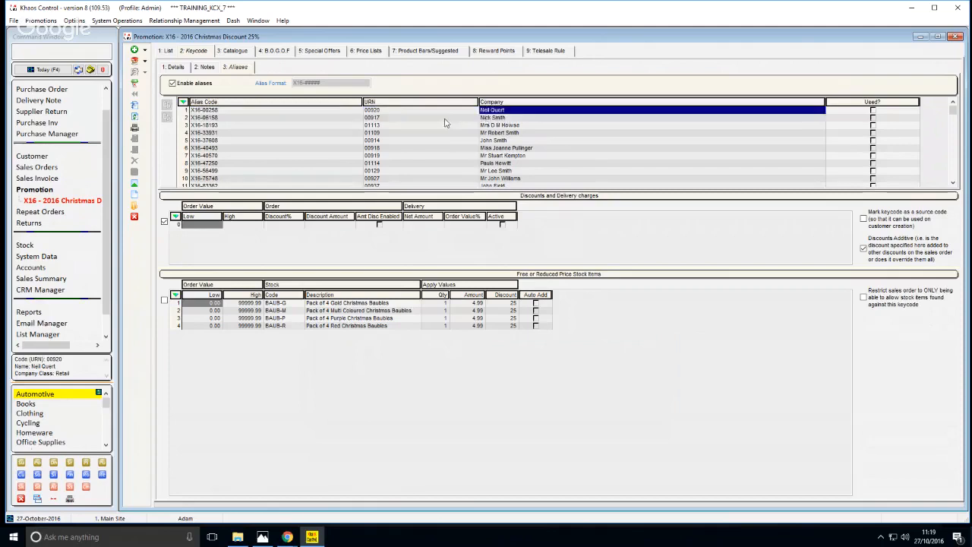
pyautogui.click(445, 119)
pyautogui.click(493, 120)
pyautogui.click(418, 132)
pyautogui.click(226, 140)
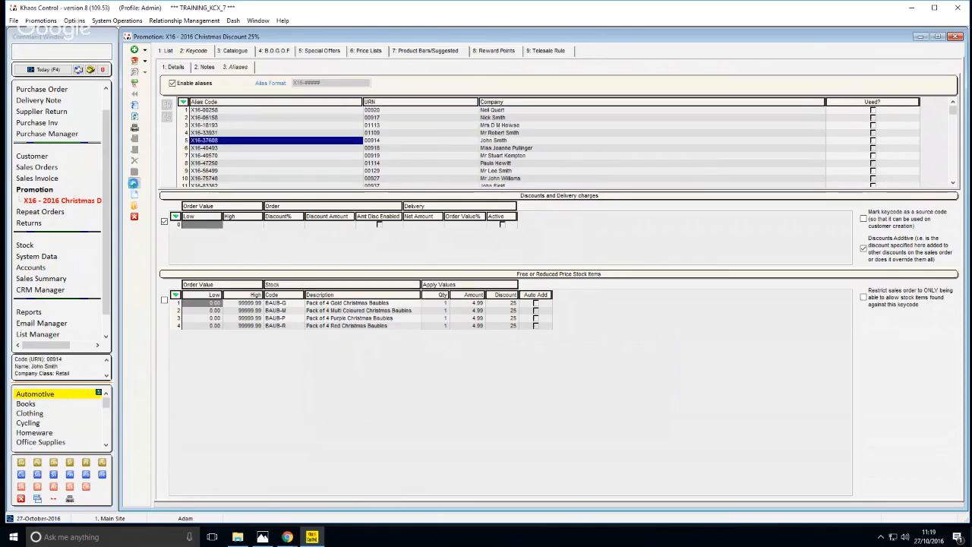
# Put the X16 keycode into edit mode, open the customer lookup for adding aliases, and close it without selecting a customer
pyautogui.click(134, 184)
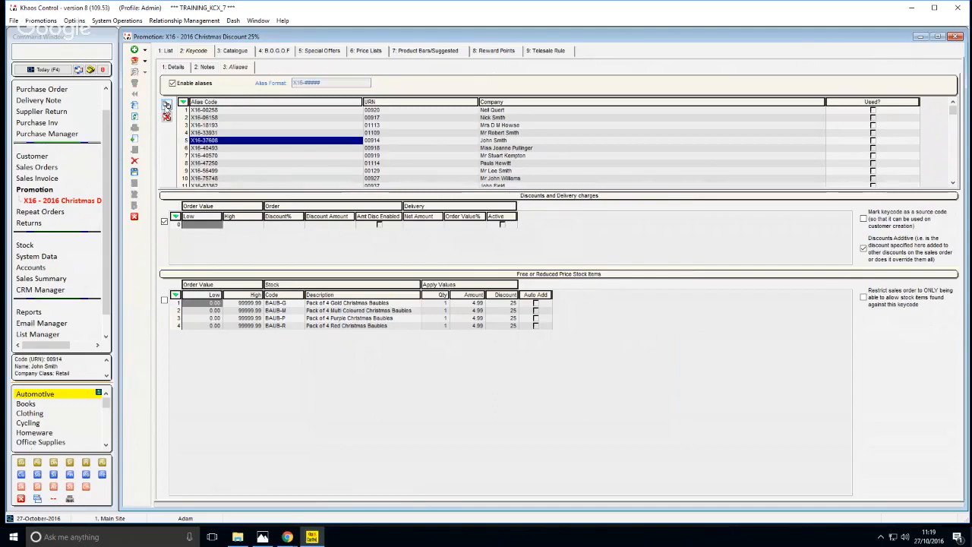
pyautogui.click(167, 106)
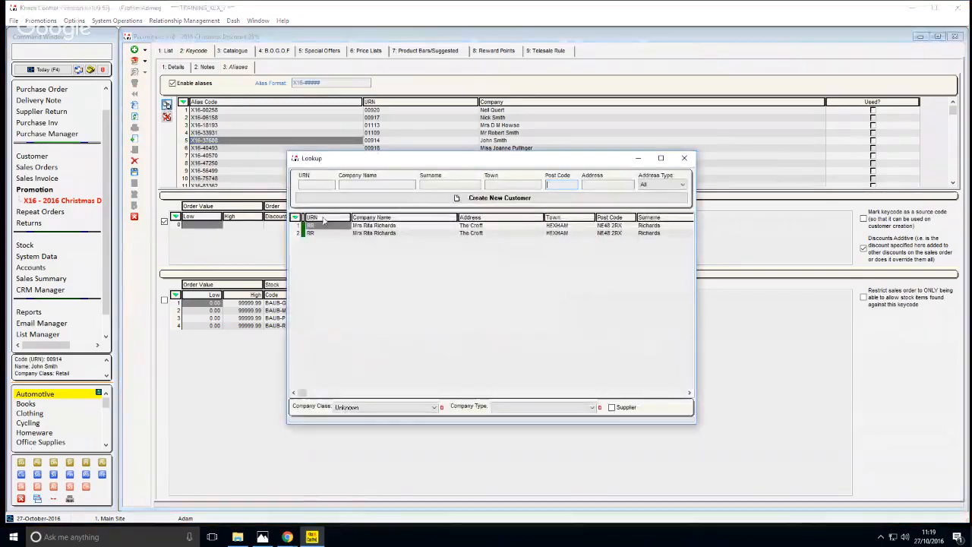
pyautogui.click(681, 160)
pyautogui.click(249, 150)
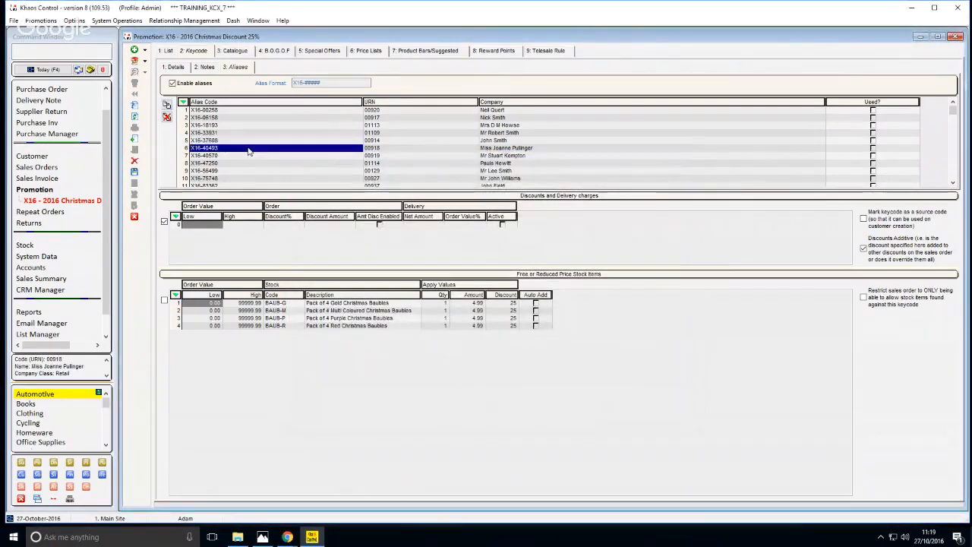
pyautogui.click(244, 126)
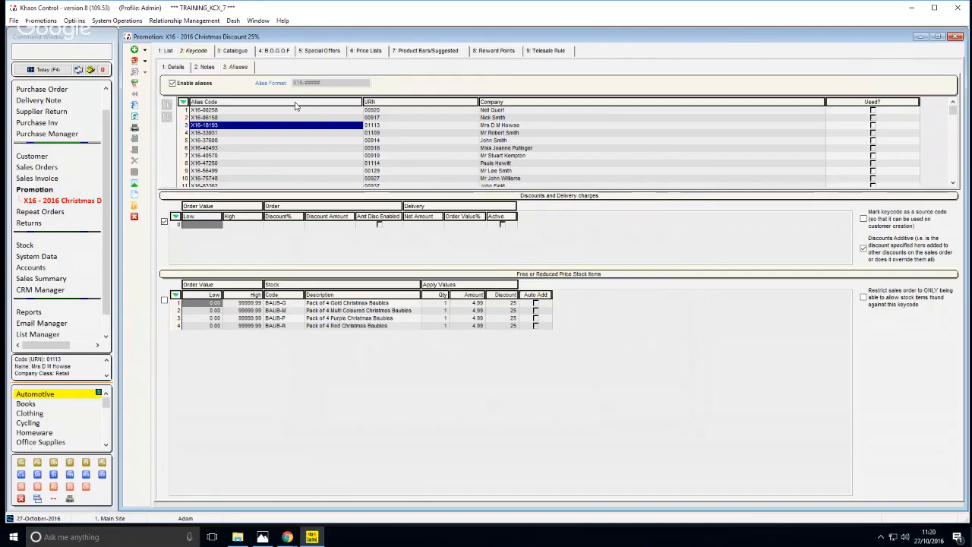
pyautogui.click(215, 141)
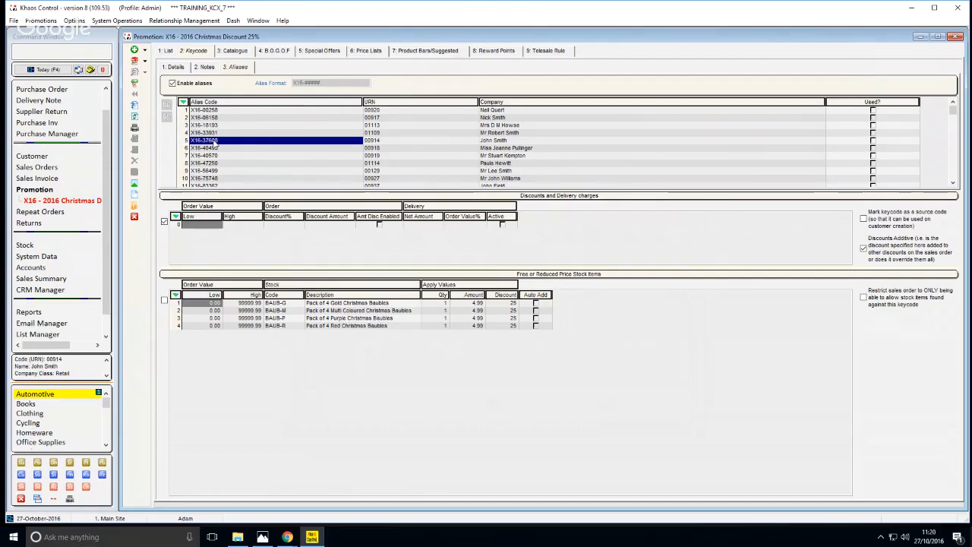
# Examine the X16 keycode's details, including its description and the Christmas bauble packs in its free or reduced price stock items
pyautogui.click(177, 68)
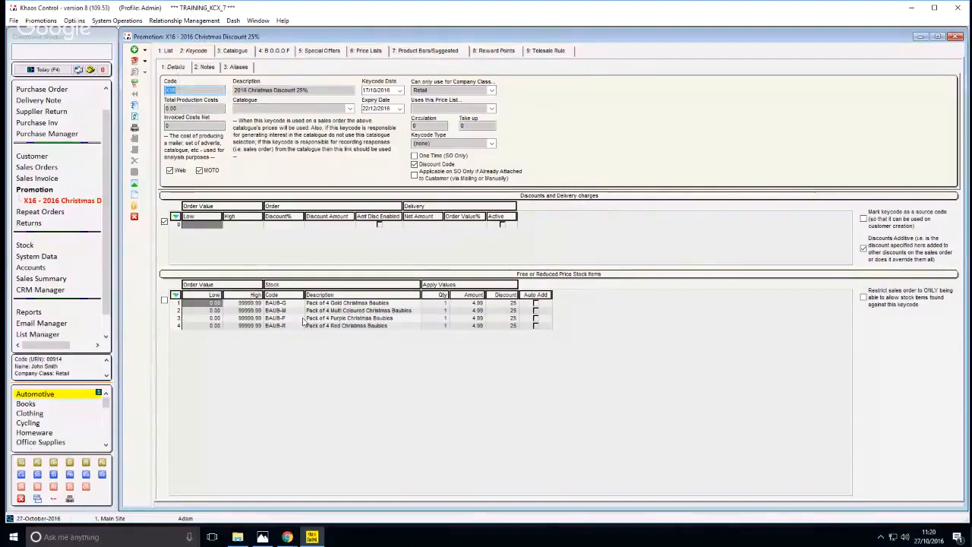
pyautogui.click(293, 310)
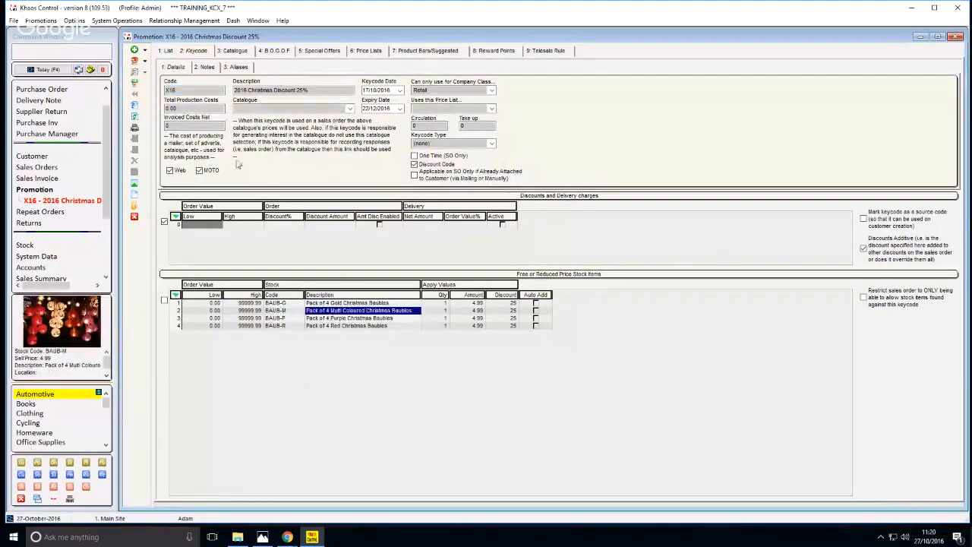
pyautogui.moveTo(253, 89); pyautogui.dragTo(309, 90)
pyautogui.click(321, 90)
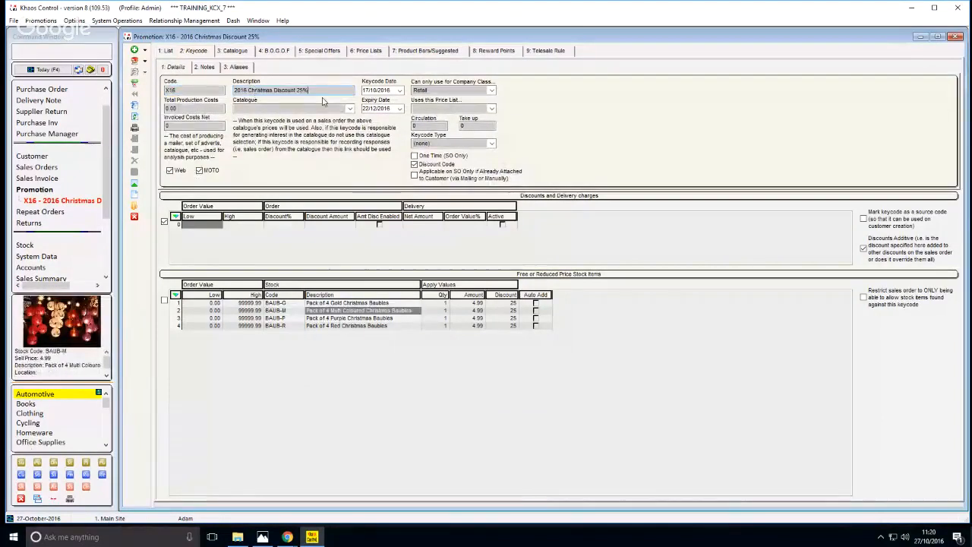
pyautogui.click(344, 319)
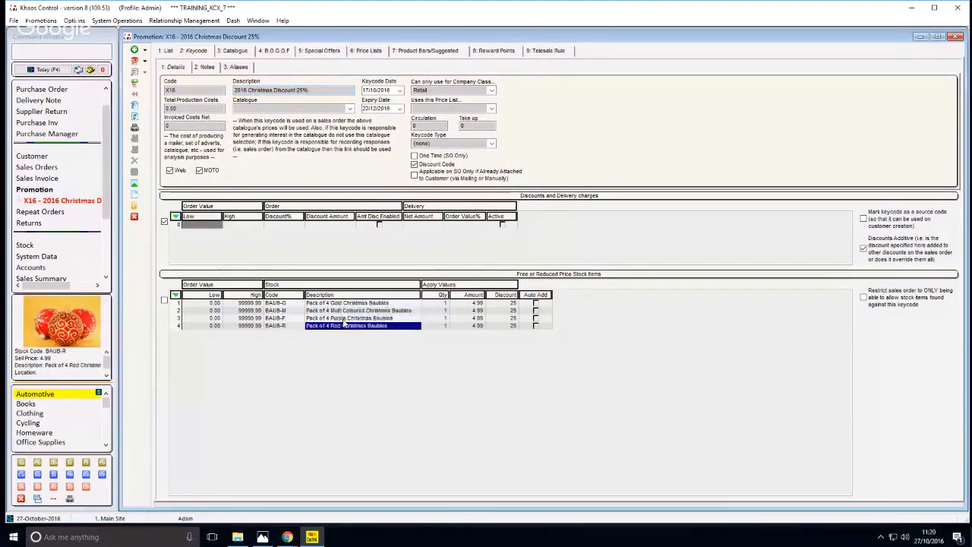
pyautogui.click(344, 312)
pyautogui.click(346, 303)
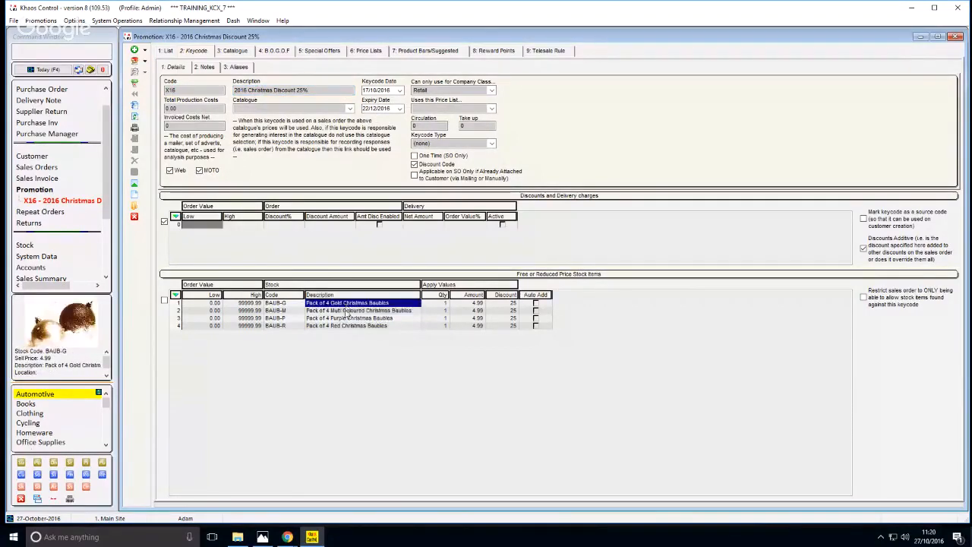
pyautogui.click(345, 311)
pyautogui.click(344, 318)
pyautogui.click(349, 312)
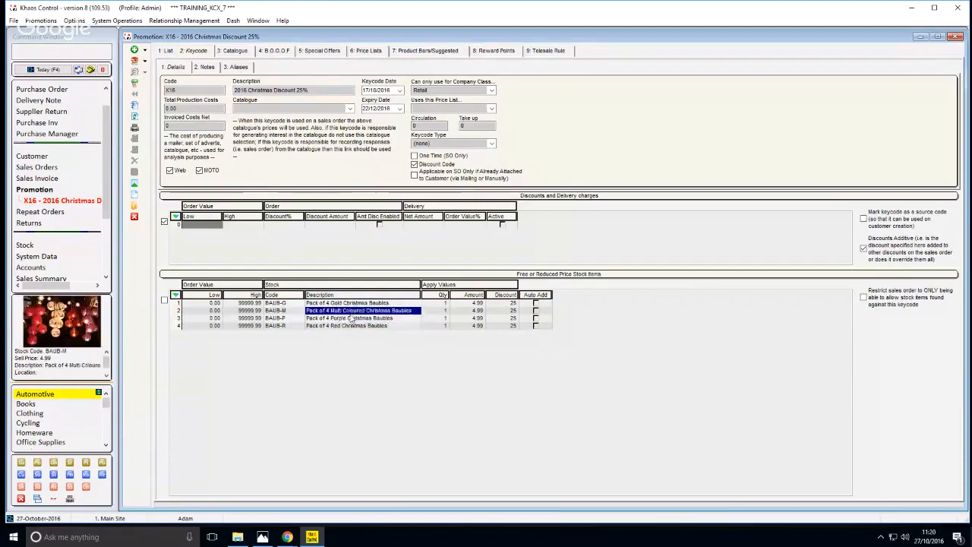
pyautogui.click(357, 319)
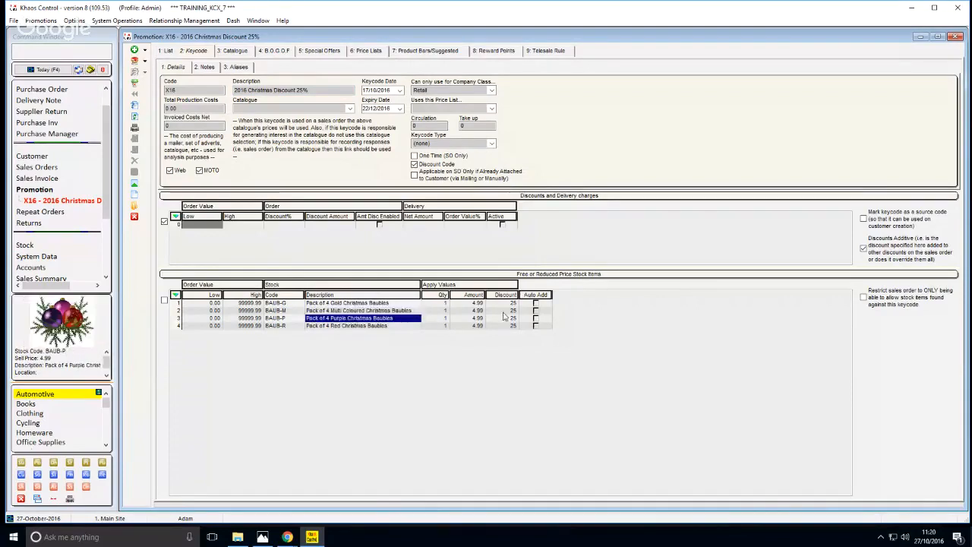
# Check the discount set on each Christmas bauble pack and the keycode's main code
pyautogui.click(506, 311)
pyautogui.click(506, 318)
pyautogui.click(506, 327)
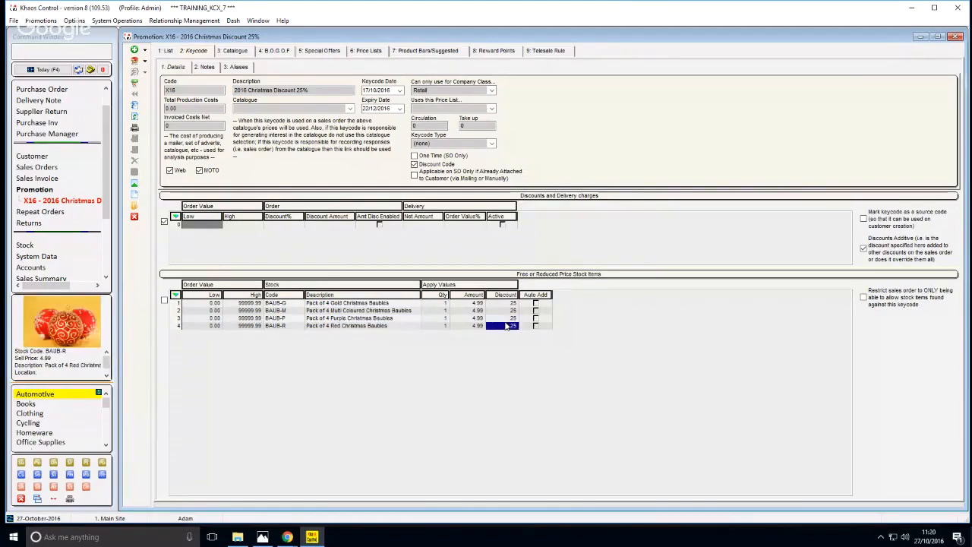
pyautogui.click(506, 319)
pyautogui.click(505, 312)
pyautogui.click(342, 318)
pyautogui.click(334, 310)
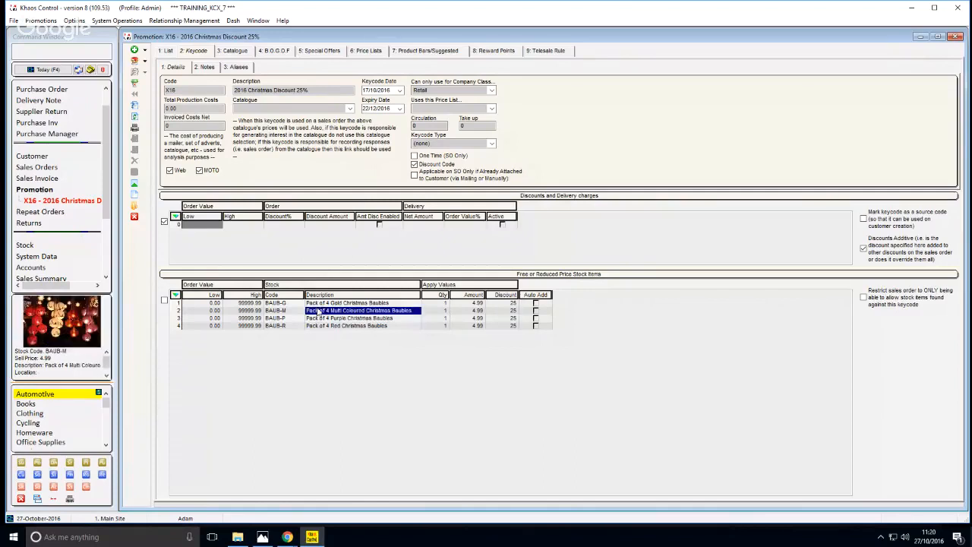
pyautogui.click(177, 90)
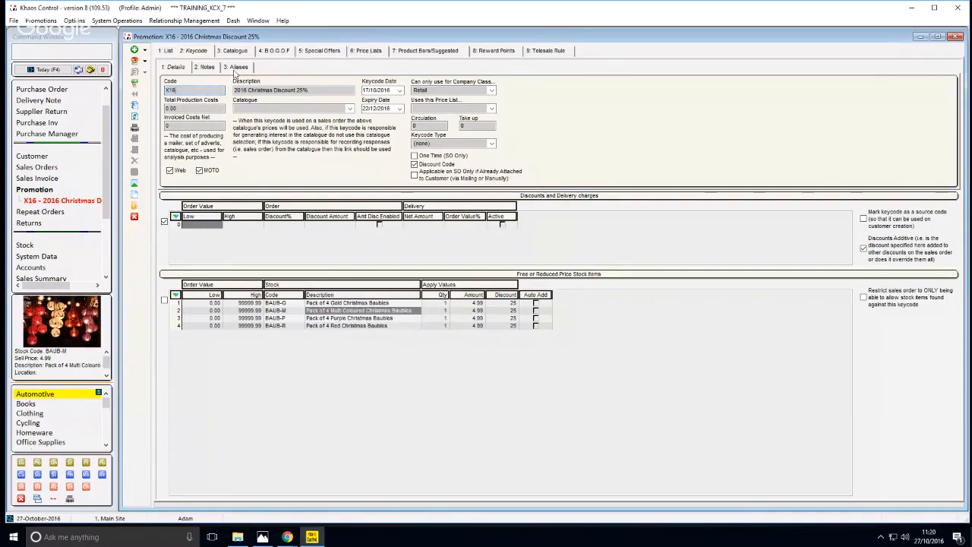
# Look over the individual alias codes in the X16 keycode's alias list
pyautogui.click(235, 66)
pyautogui.click(214, 164)
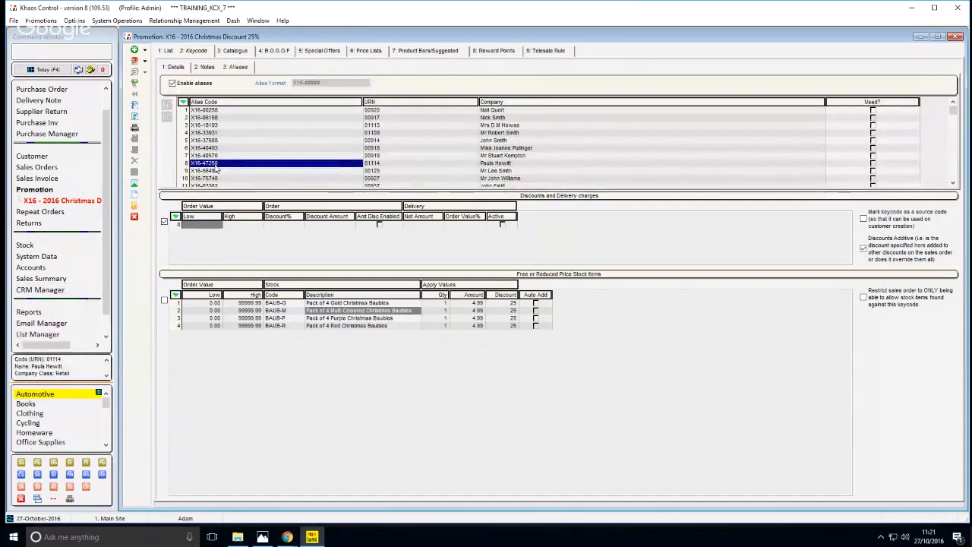
pyautogui.click(222, 148)
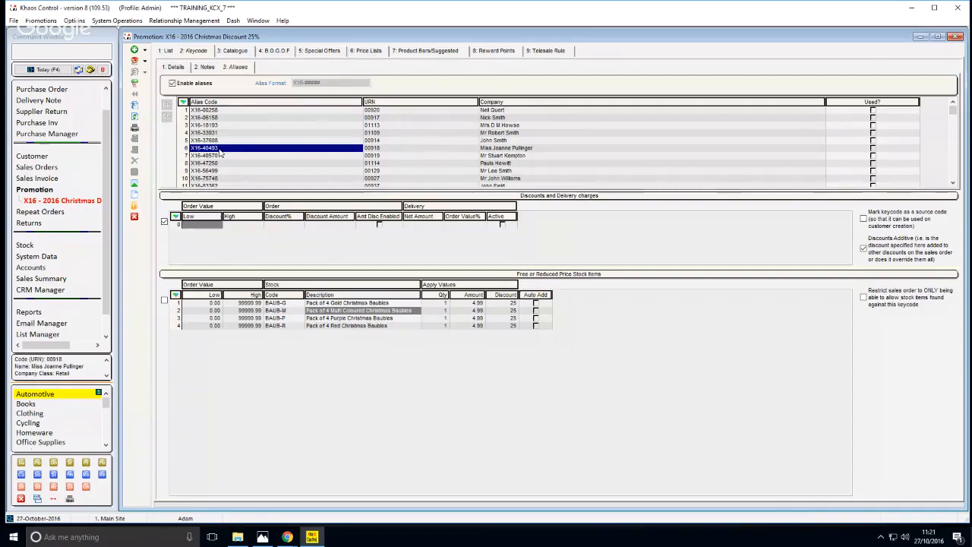
# List the telesale rules, open the 2016 Christmas Discount 25% rule, and check its short description
pyautogui.click(168, 52)
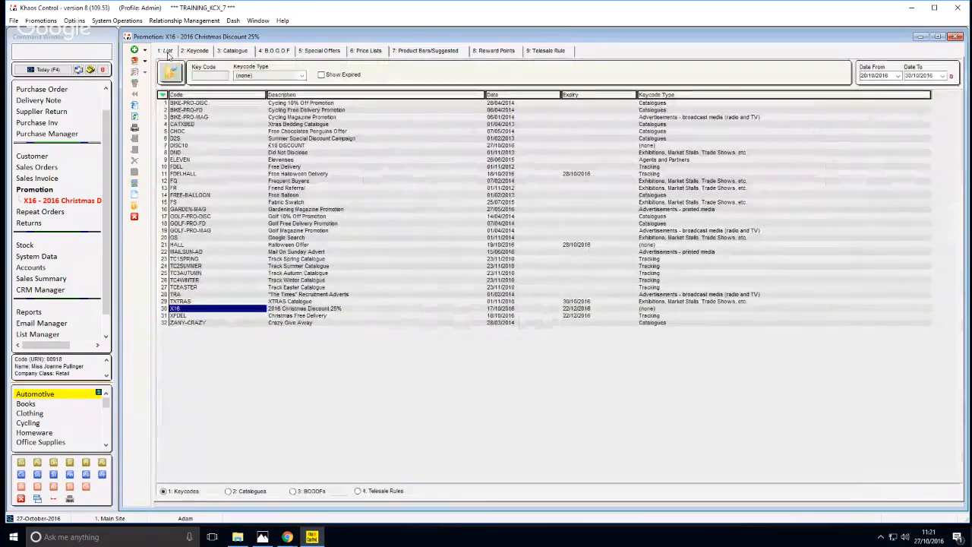
pyautogui.click(368, 492)
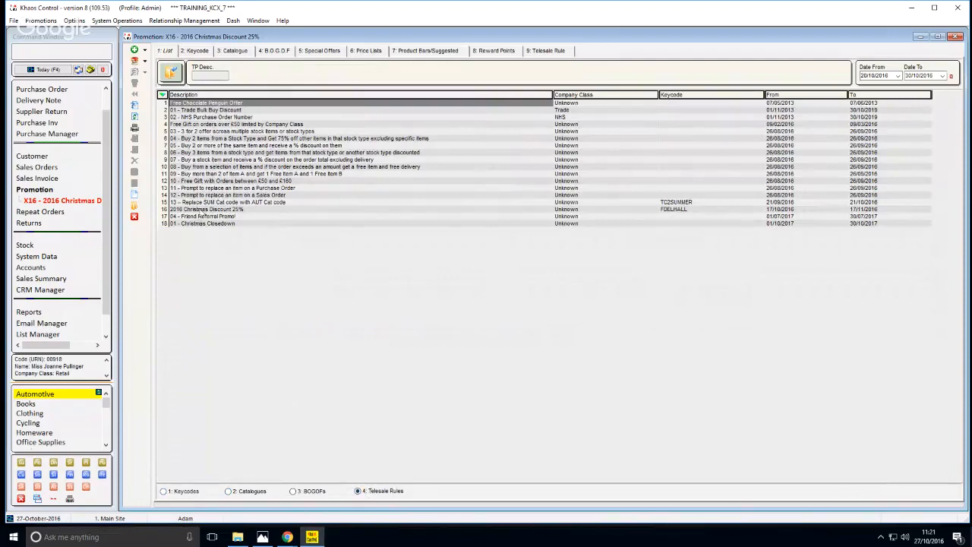
pyautogui.click(194, 210)
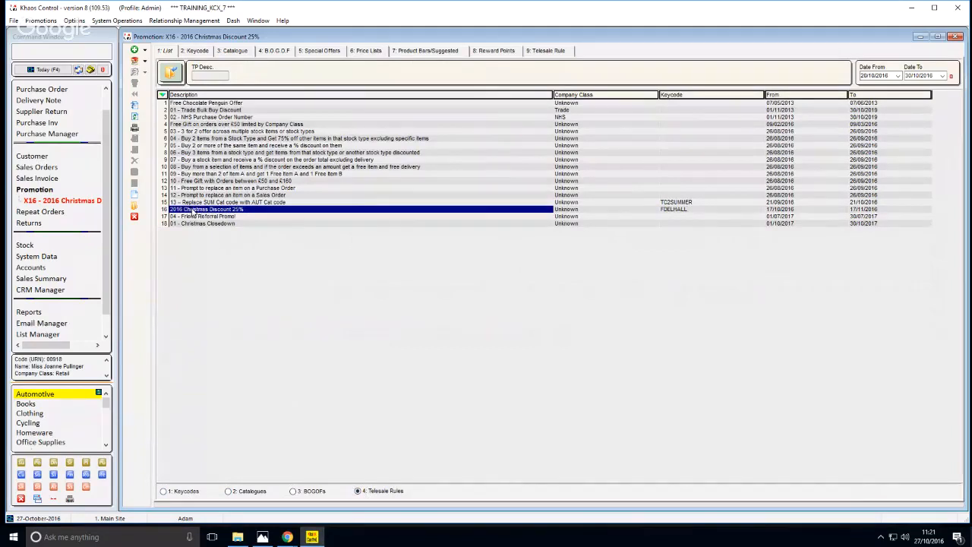
pyautogui.doubleClick(191, 213)
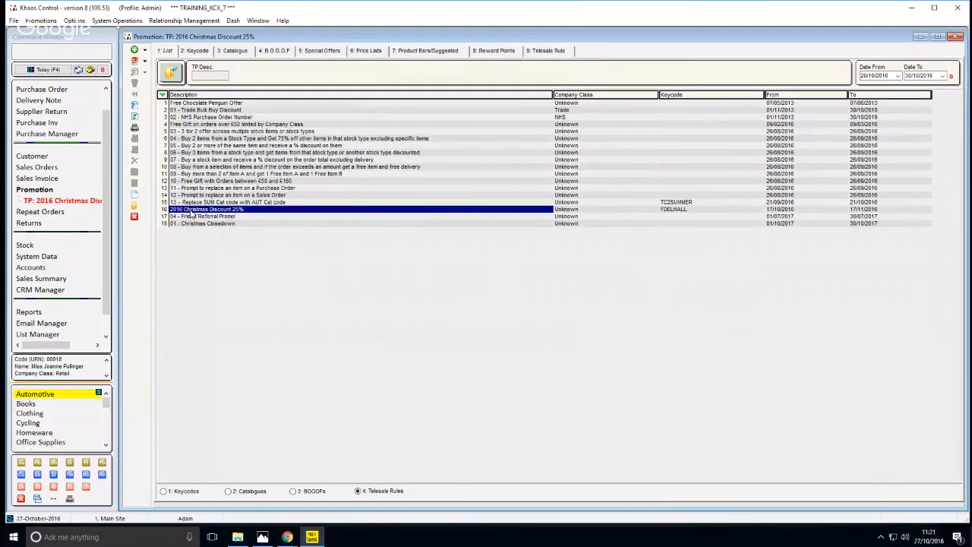
pyautogui.click(231, 79)
pyautogui.moveTo(230, 79); pyautogui.dragTo(285, 79)
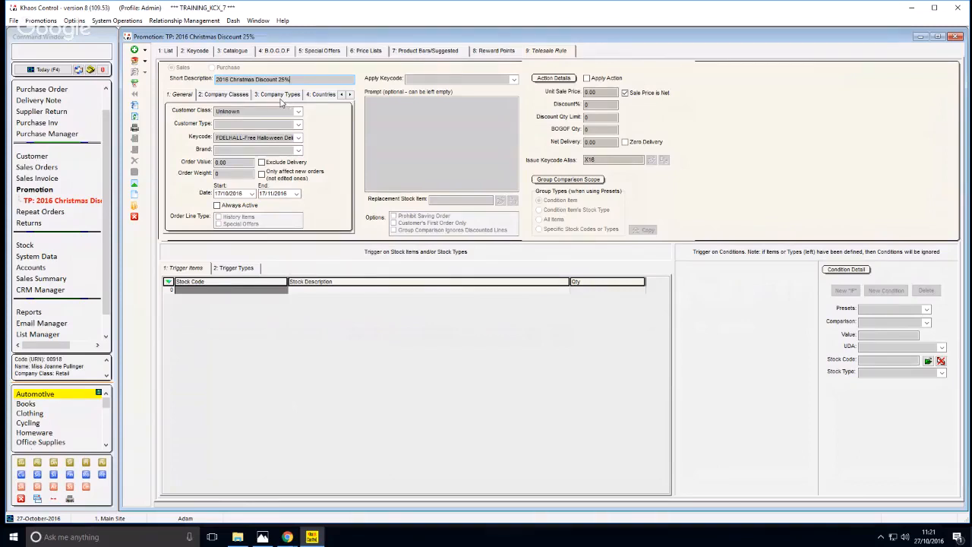
# Examine which keycode the telesale rule depends on and which keycode it issues an alias for
pyautogui.click(245, 139)
pyautogui.click(245, 140)
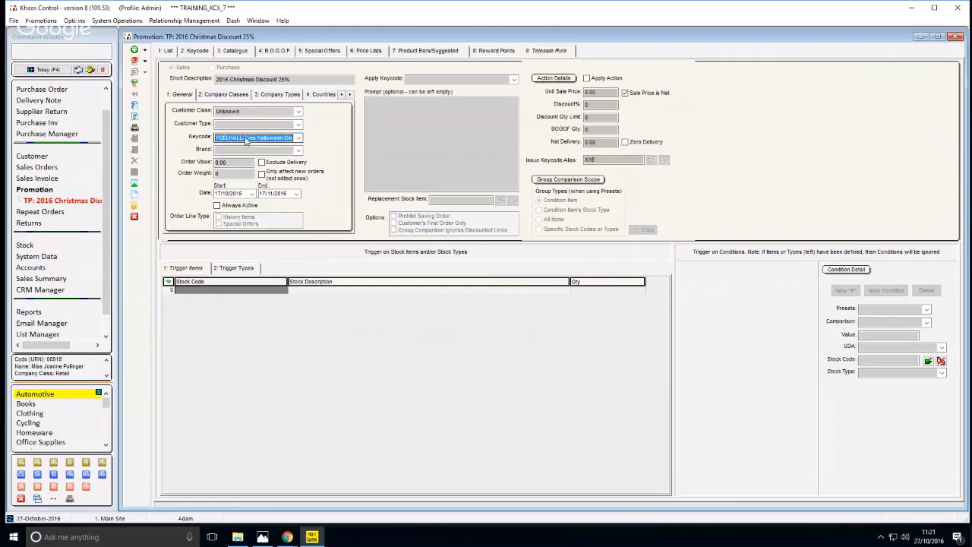
pyautogui.click(244, 139)
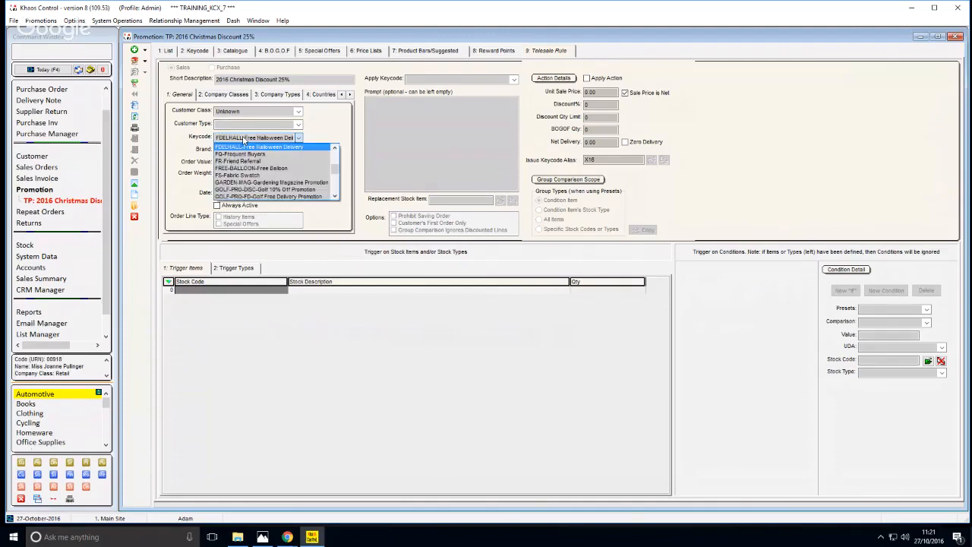
pyautogui.click(244, 140)
pyautogui.click(242, 141)
pyautogui.click(239, 141)
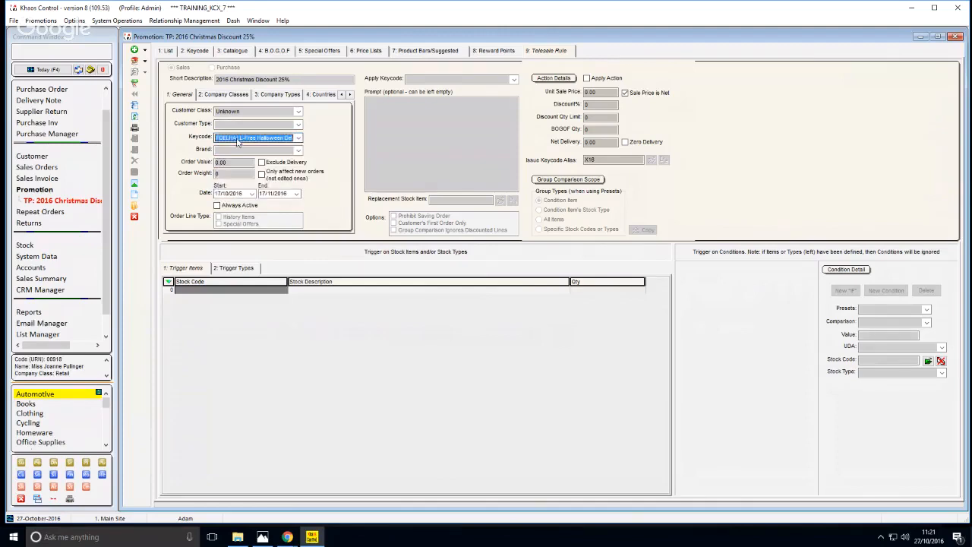
pyautogui.click(238, 141)
pyautogui.click(238, 141)
pyautogui.click(596, 161)
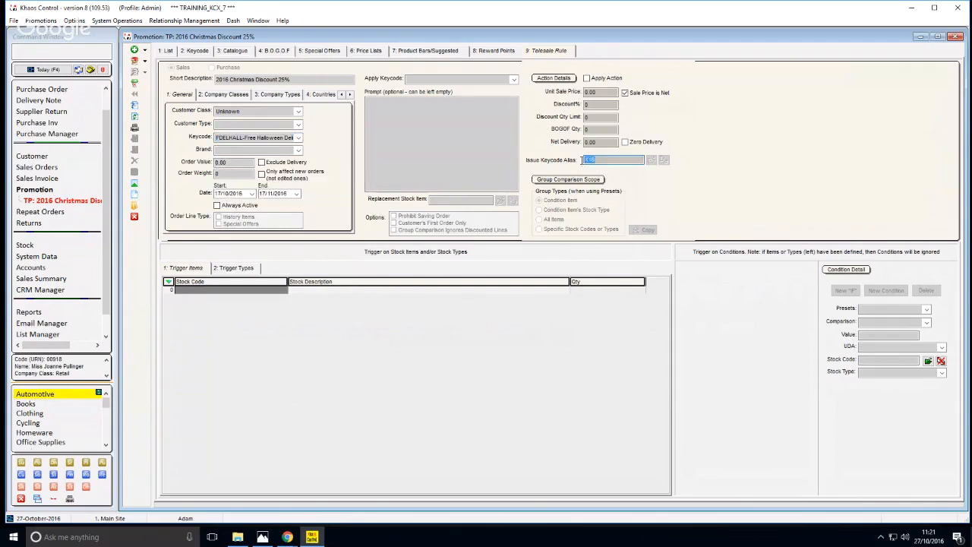
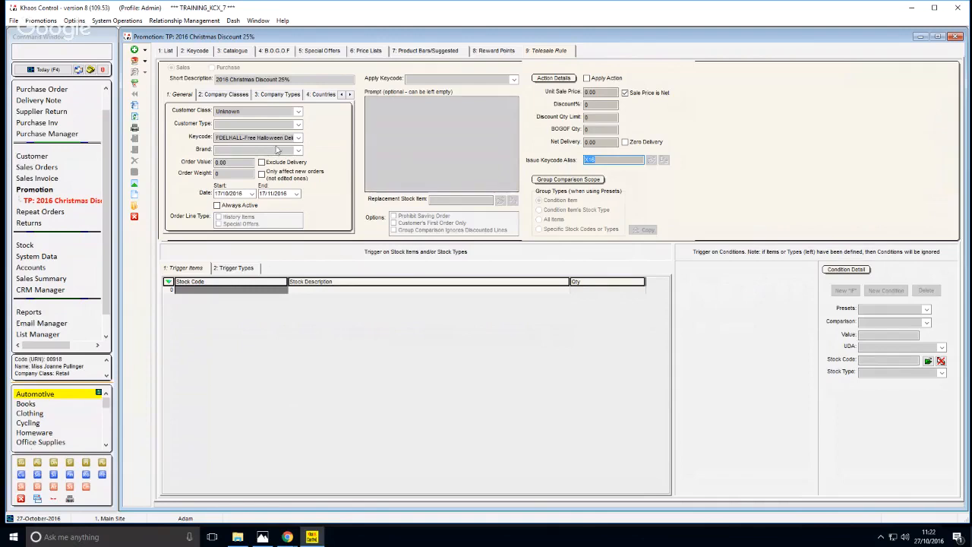
# Compare the telesale rule's required keycode with the keycode it issues an alias for, and close the promotion
pyautogui.click(596, 162)
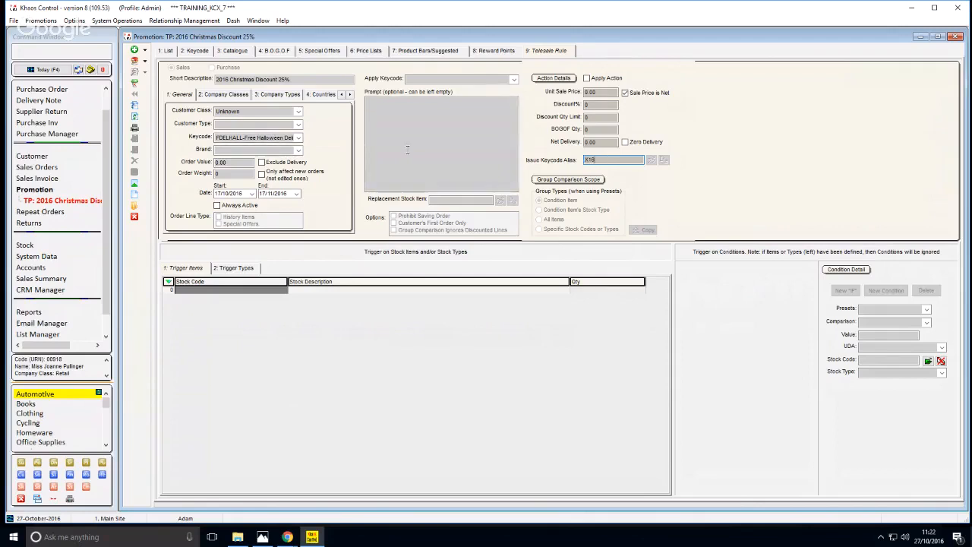
pyautogui.click(274, 140)
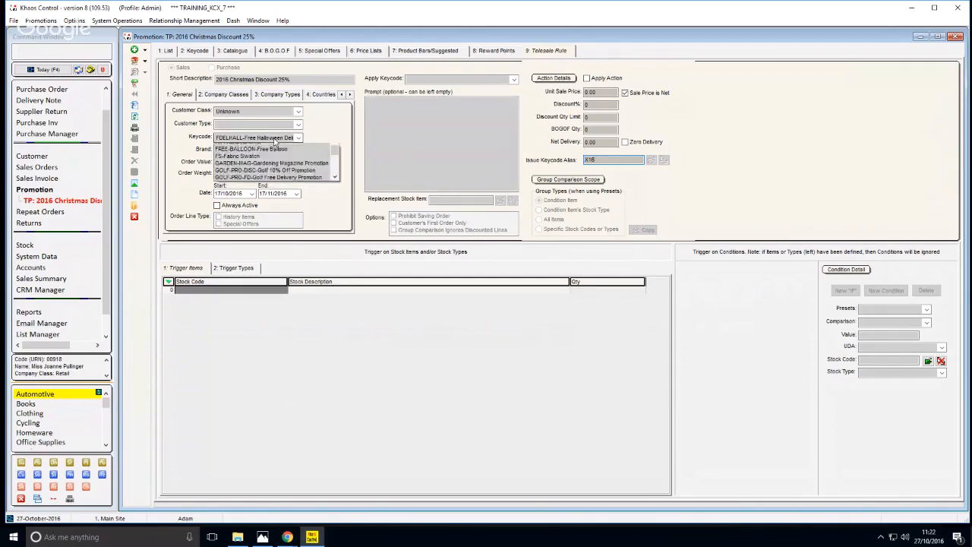
pyautogui.click(273, 138)
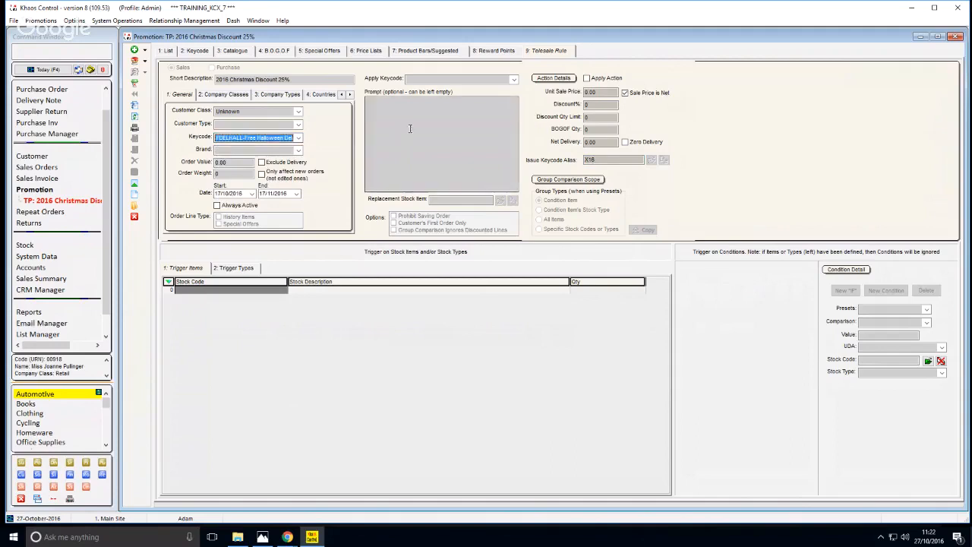
pyautogui.click(611, 160)
pyautogui.doubleClick(602, 157)
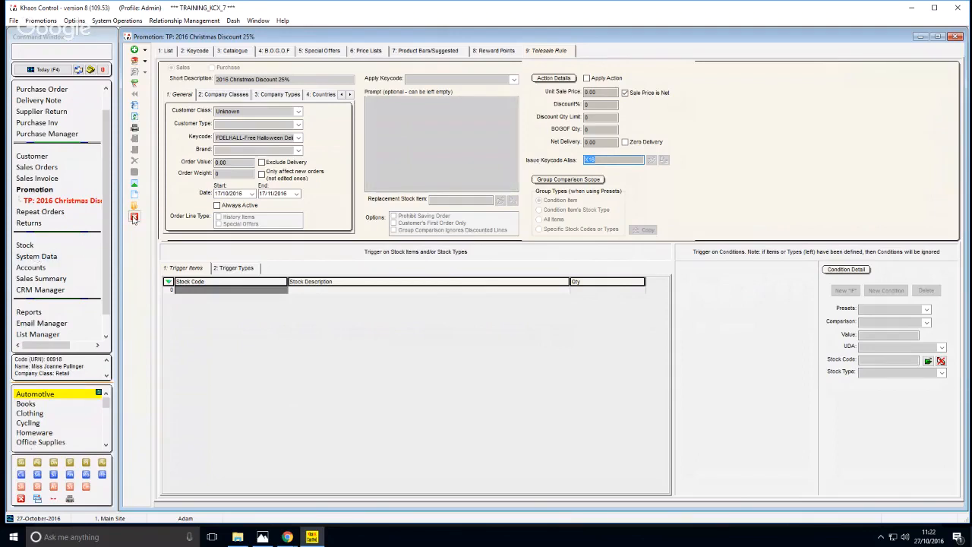
pyautogui.doubleClick(236, 137)
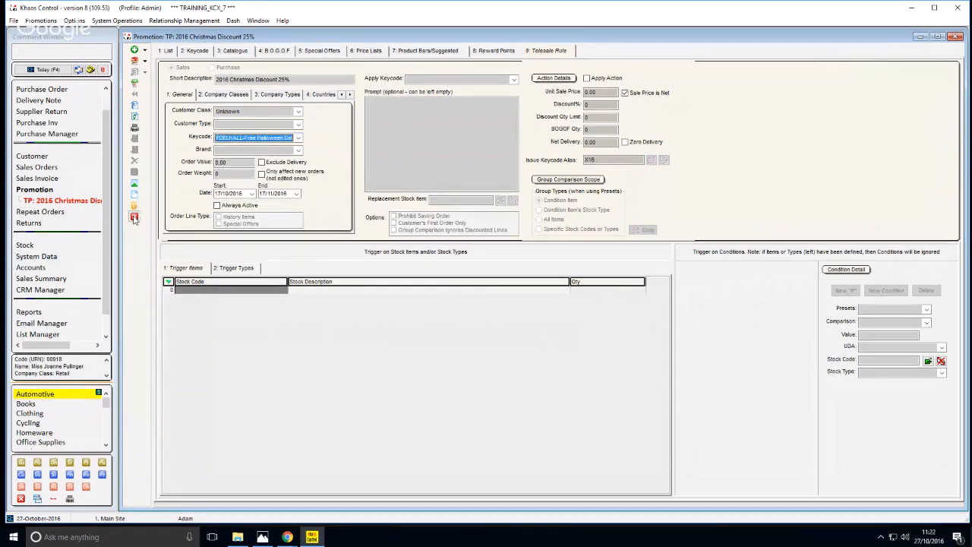
pyautogui.click(134, 218)
# List the recent sales orders and open the fourth one, which contains the Large Halloween Pack
pyautogui.write('SO')
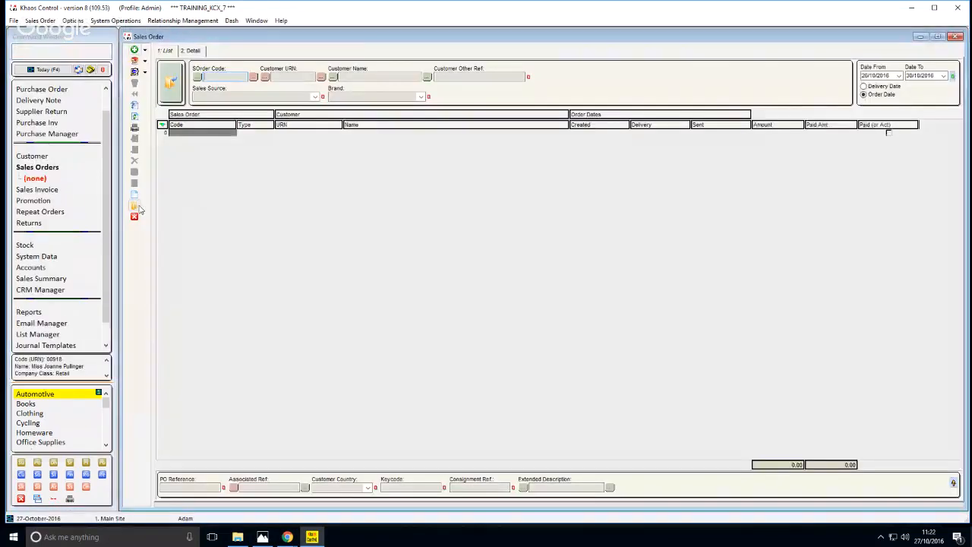
pyautogui.press('Return')
pyautogui.press('Down')
pyautogui.press('Down')
pyautogui.press('Down')
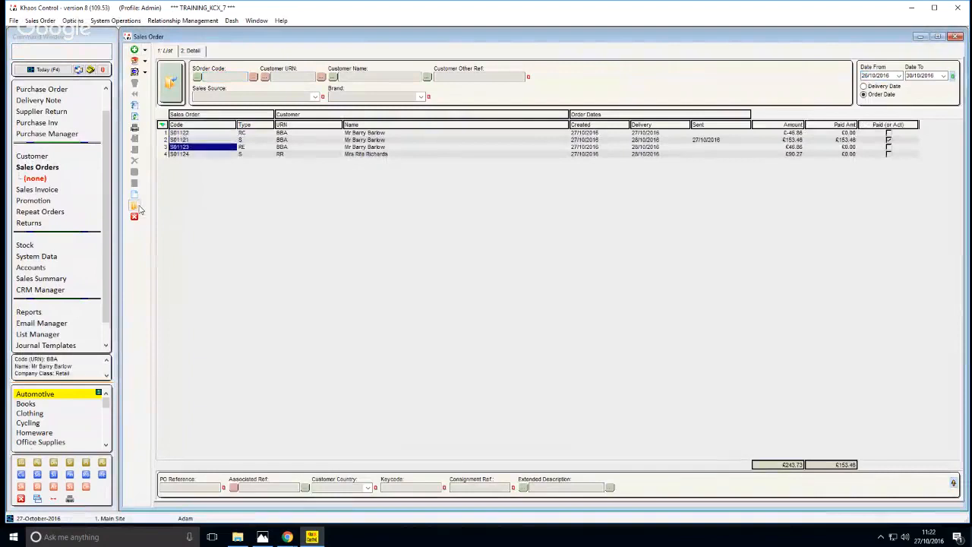
pyautogui.press('Down')
pyautogui.press('Return')
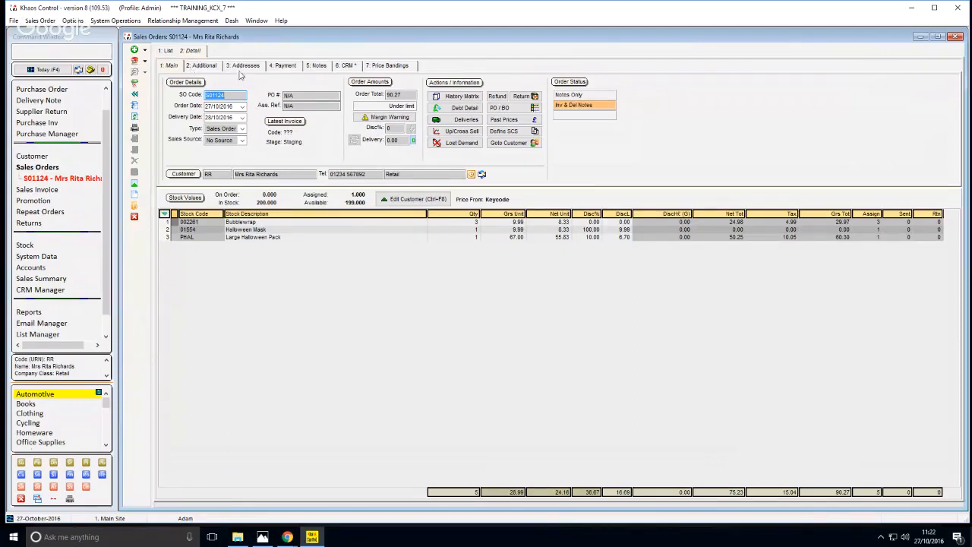
# Switch the order's payment to Account, accept the deletion of its pre-payments, and save the order
pyautogui.click(279, 67)
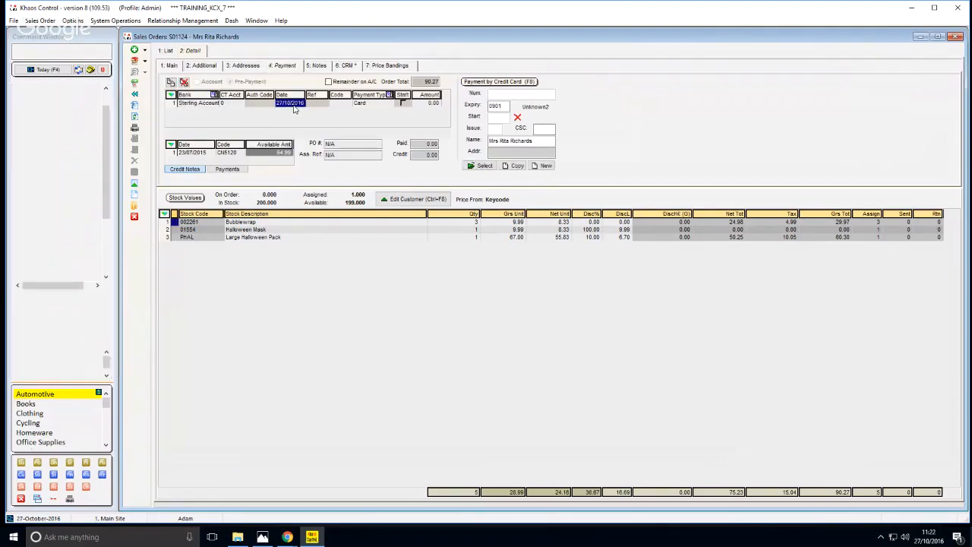
pyautogui.click(202, 83)
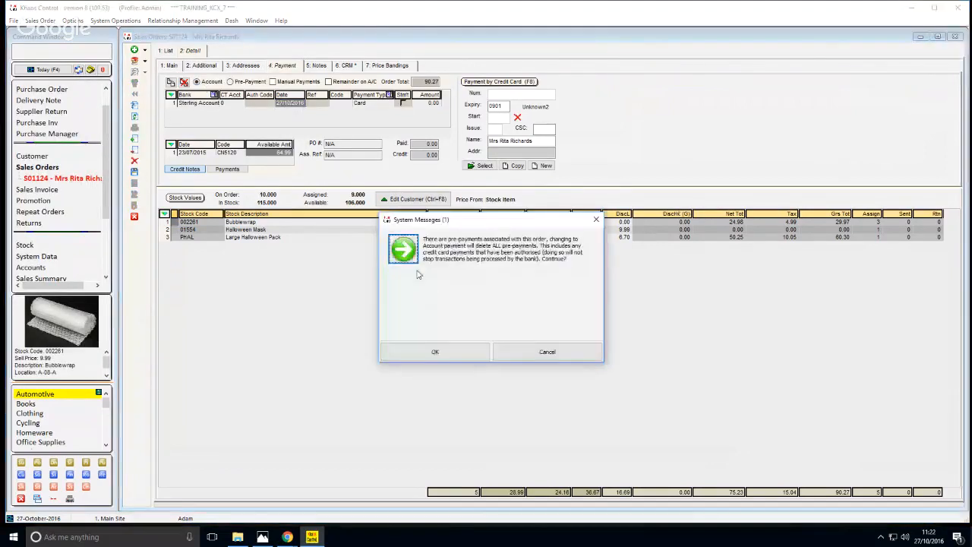
pyautogui.click(430, 351)
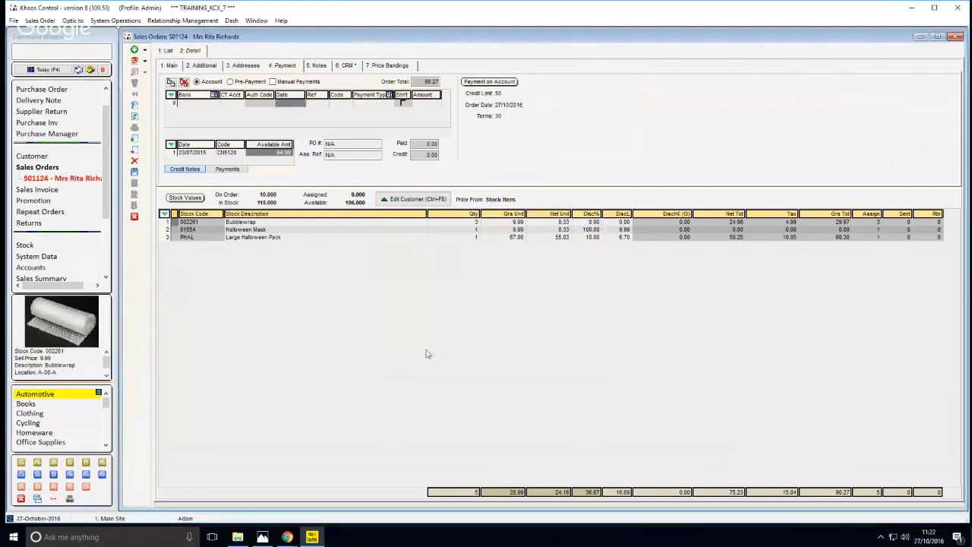
pyautogui.click(326, 238)
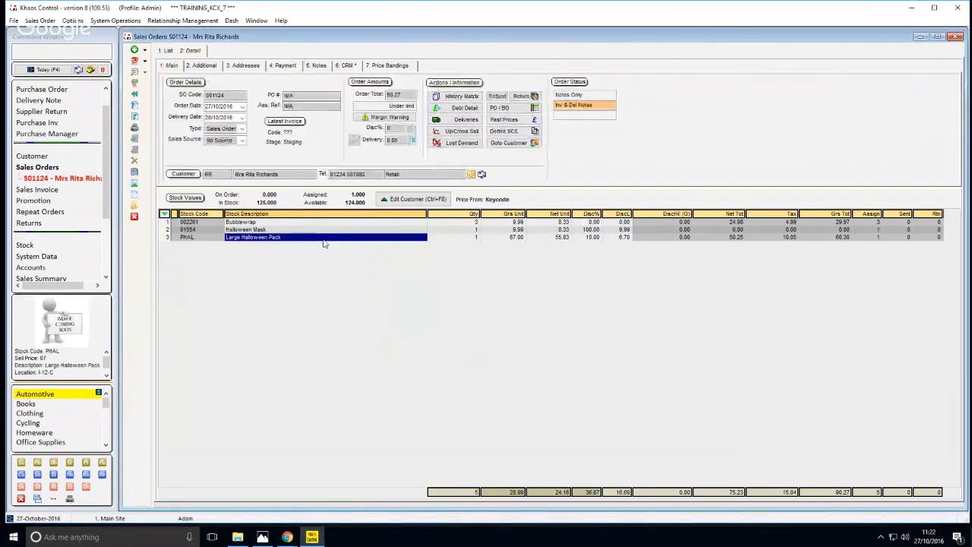
pyautogui.hotkey('ctrl', 's')
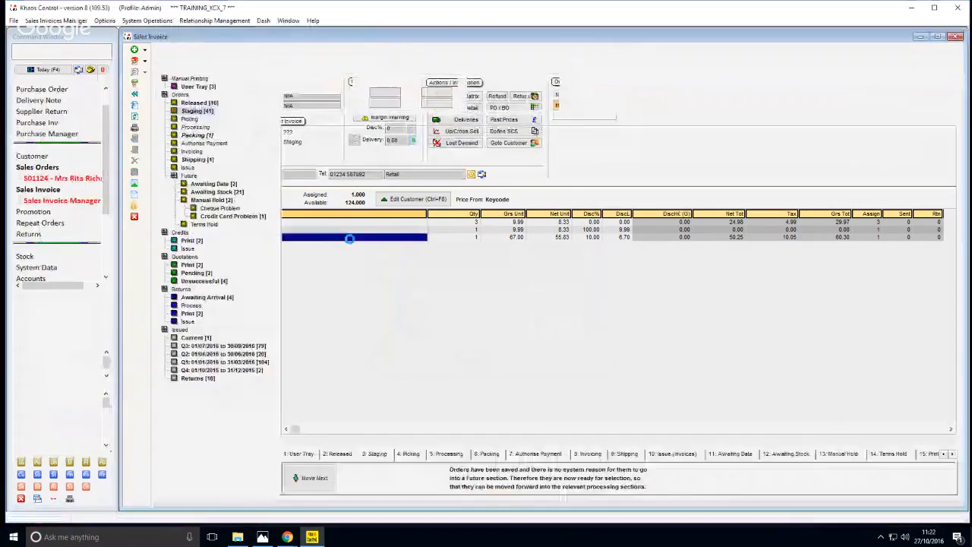
# Print the order's single invoice from the Invoicing stage and email that document
pyautogui.click(191, 152)
pyautogui.click(421, 478)
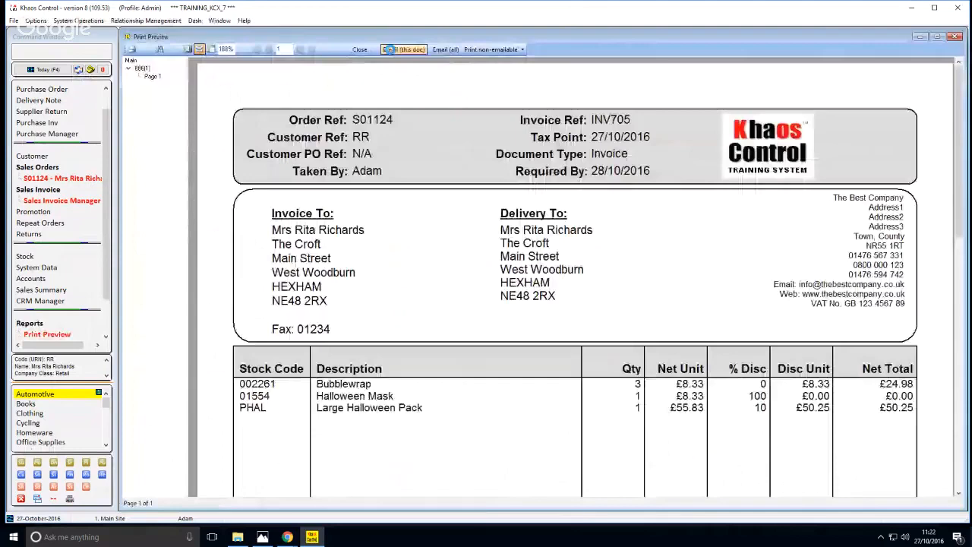
pyautogui.click(389, 49)
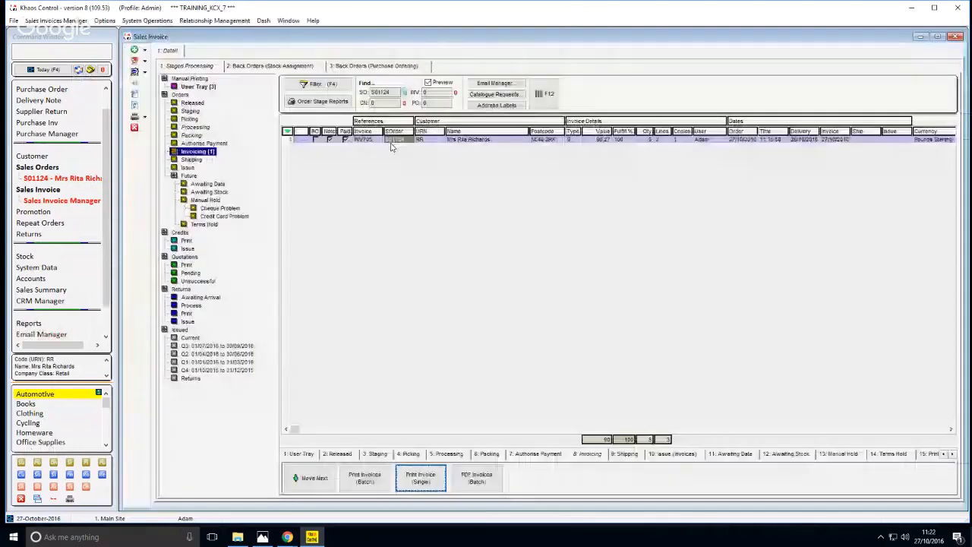
# List the invoices waiting at the Issue stage and select the one for this order
pyautogui.click(191, 167)
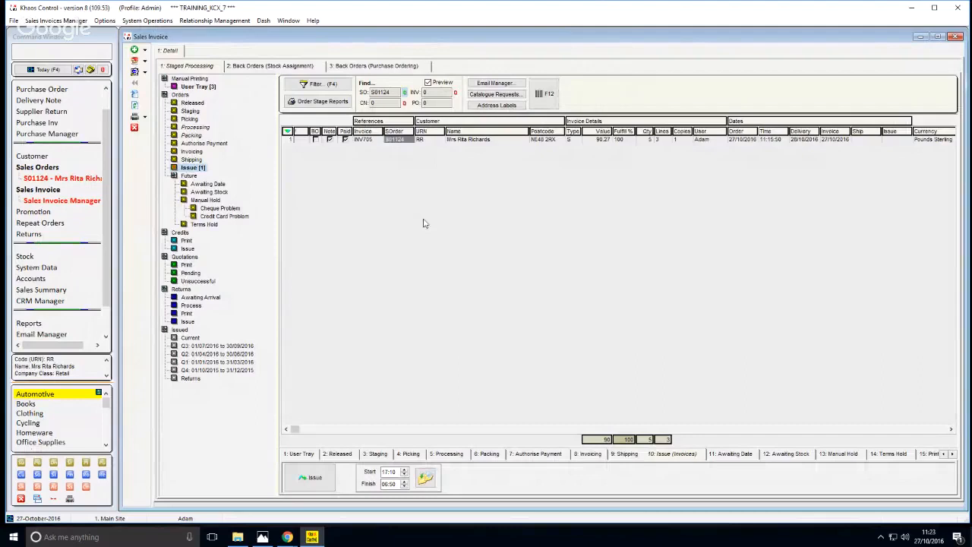
pyautogui.click(409, 140)
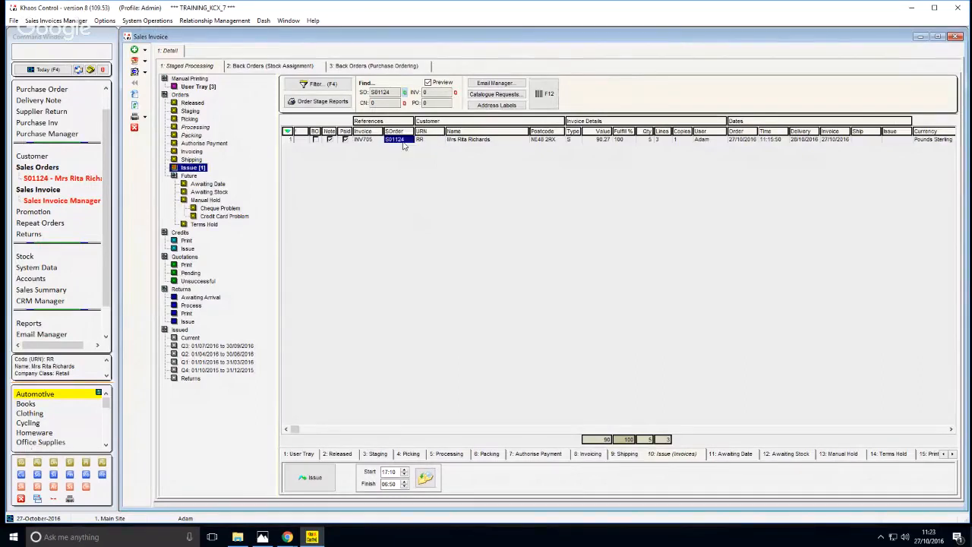
pyautogui.click(416, 141)
pyautogui.click(397, 140)
# List the Email Manager's trigger rules and open the DISC rule for discount codes
pyautogui.click(78, 71)
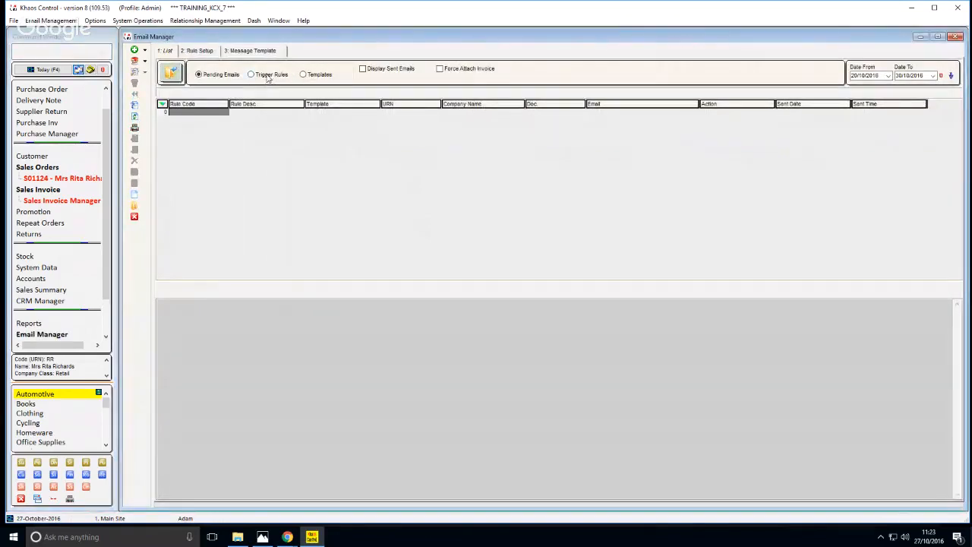
pyautogui.click(268, 76)
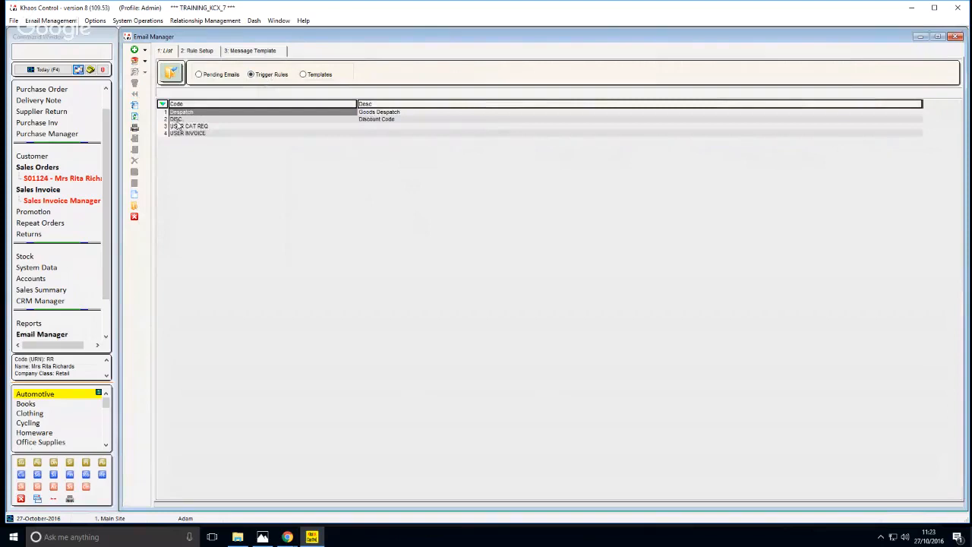
pyautogui.doubleClick(363, 120)
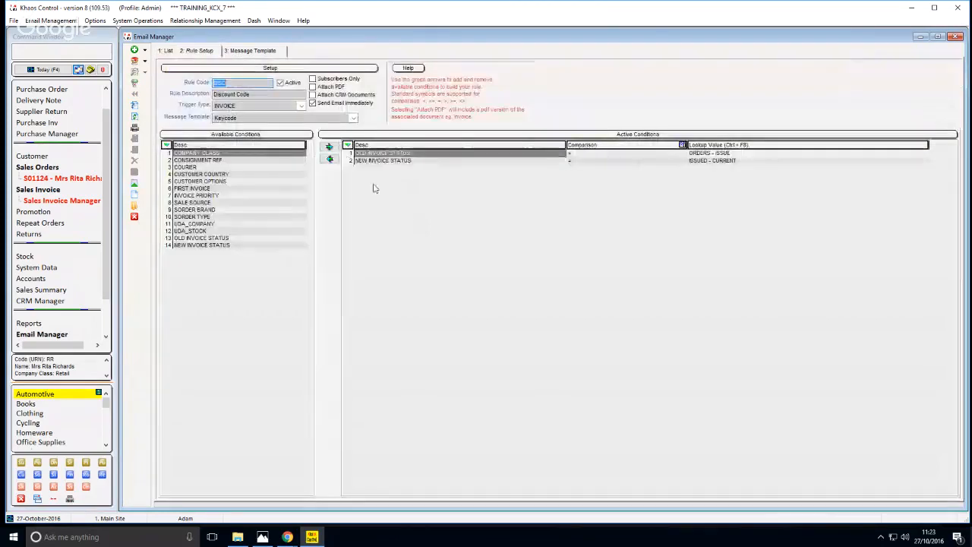
# Check the rule's old and new invoice status conditions and the message template it uses
pyautogui.click(692, 155)
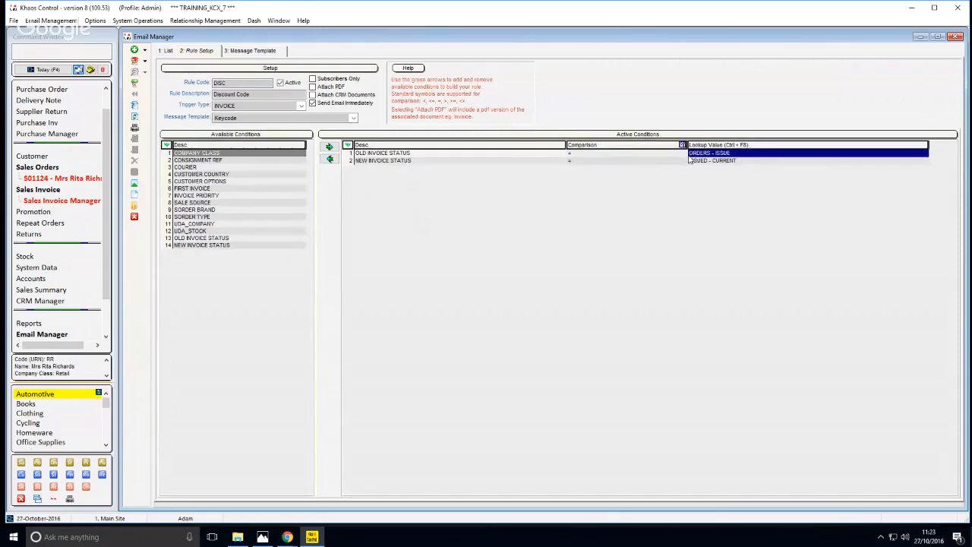
pyautogui.click(693, 160)
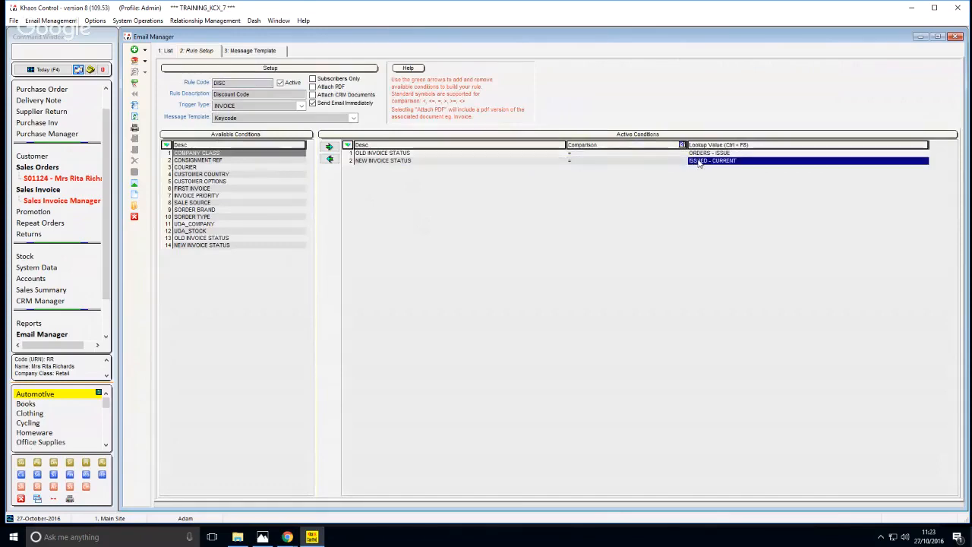
pyautogui.click(699, 154)
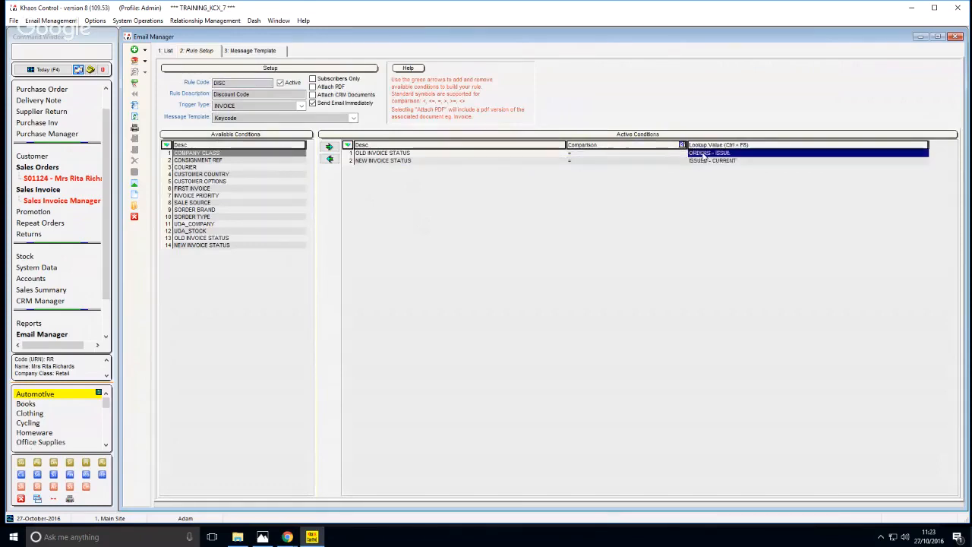
pyautogui.click(701, 161)
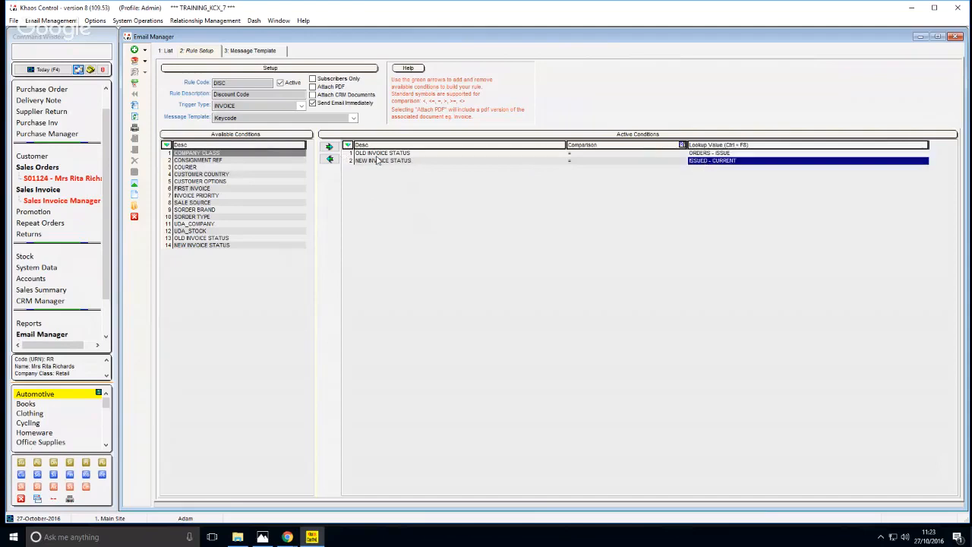
pyautogui.click(217, 119)
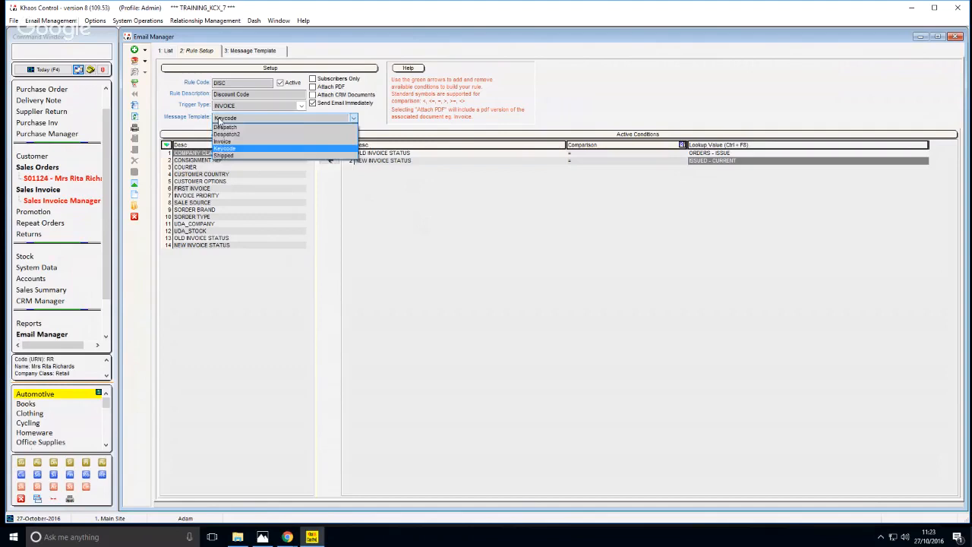
pyautogui.click(219, 119)
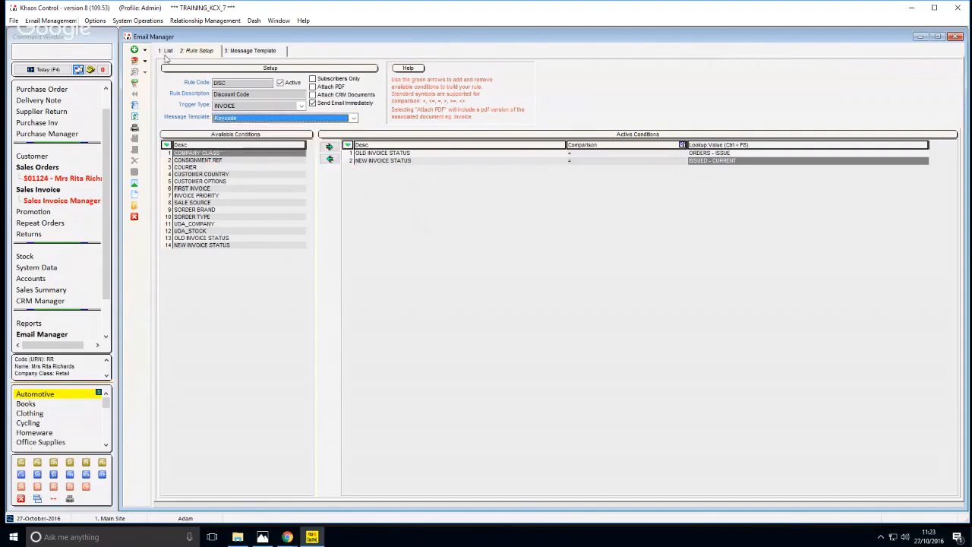
# List the email templates and open the Keycode template described as Discount Keycodes
pyautogui.click(166, 54)
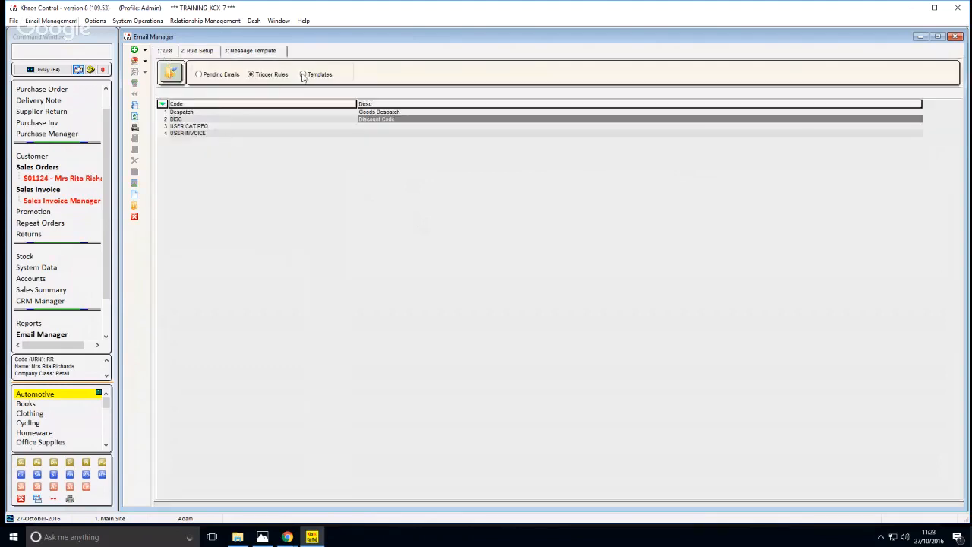
pyautogui.click(303, 75)
pyautogui.click(340, 133)
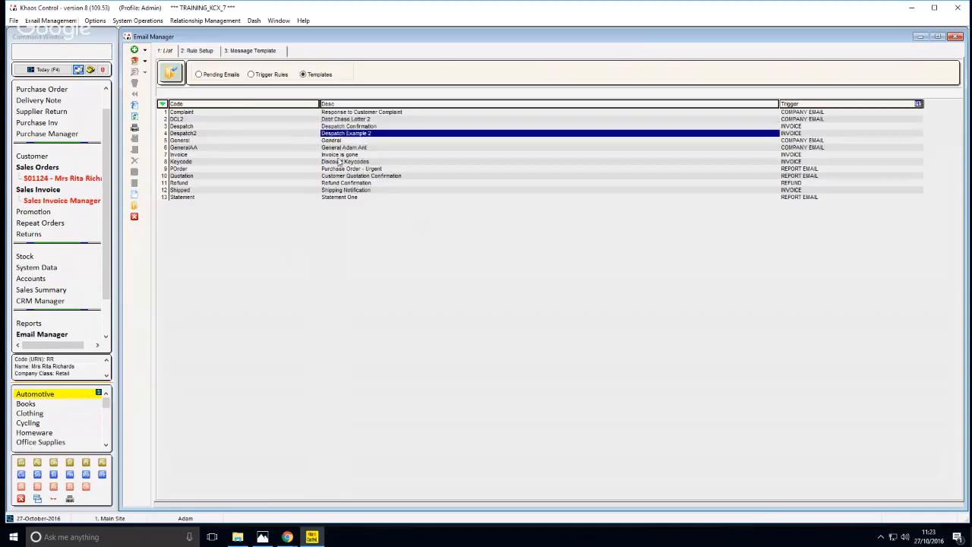
pyautogui.doubleClick(339, 161)
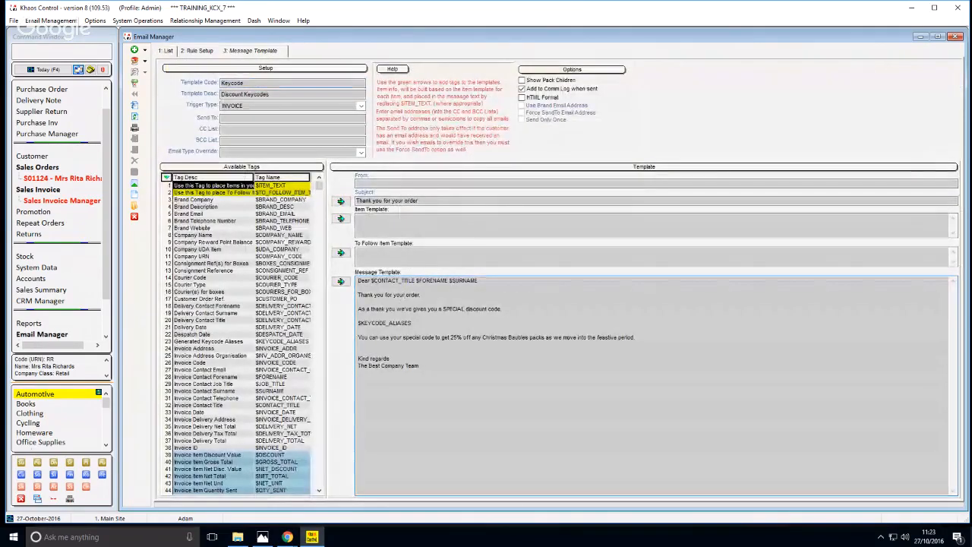
# Read through the template's message, including the contact name tags, the $KEYCODE_ALIASES tag and the Christmas baubles discount text
pyautogui.moveTo(372, 280); pyautogui.dragTo(445, 280)
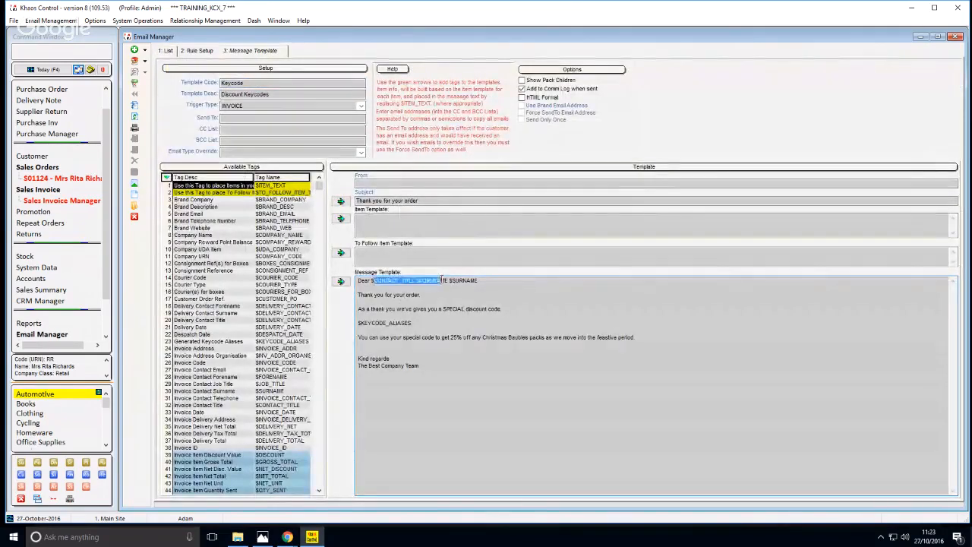
pyautogui.click(436, 284)
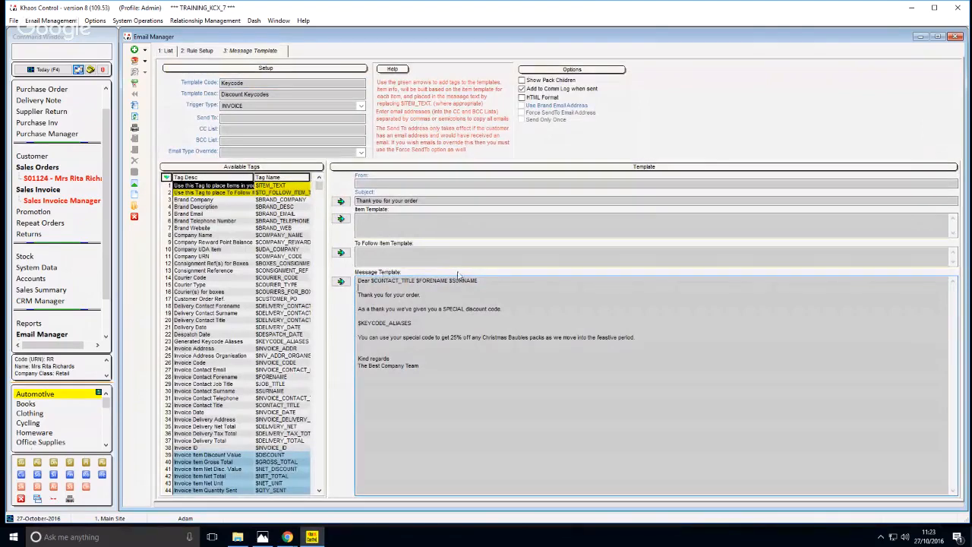
pyautogui.moveTo(363, 295); pyautogui.dragTo(479, 310)
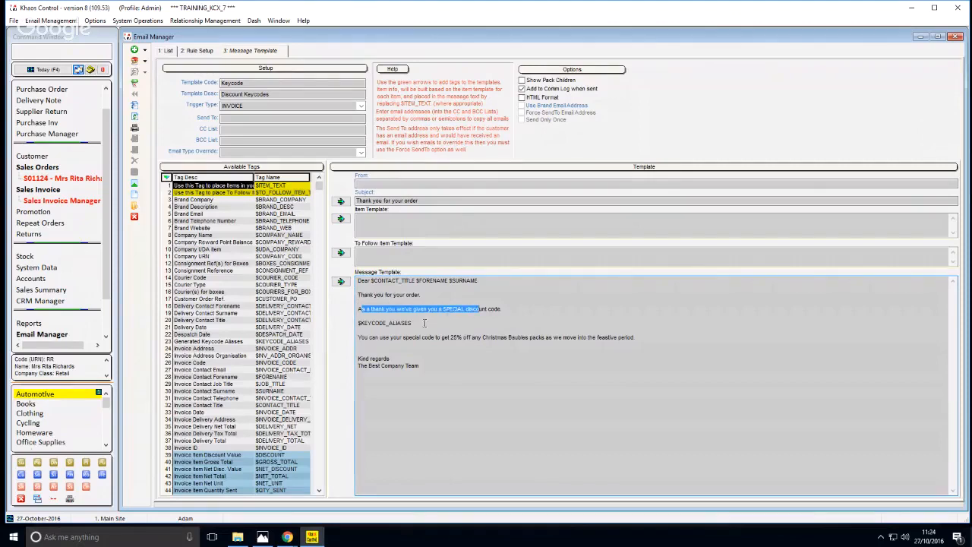
pyautogui.click(424, 323)
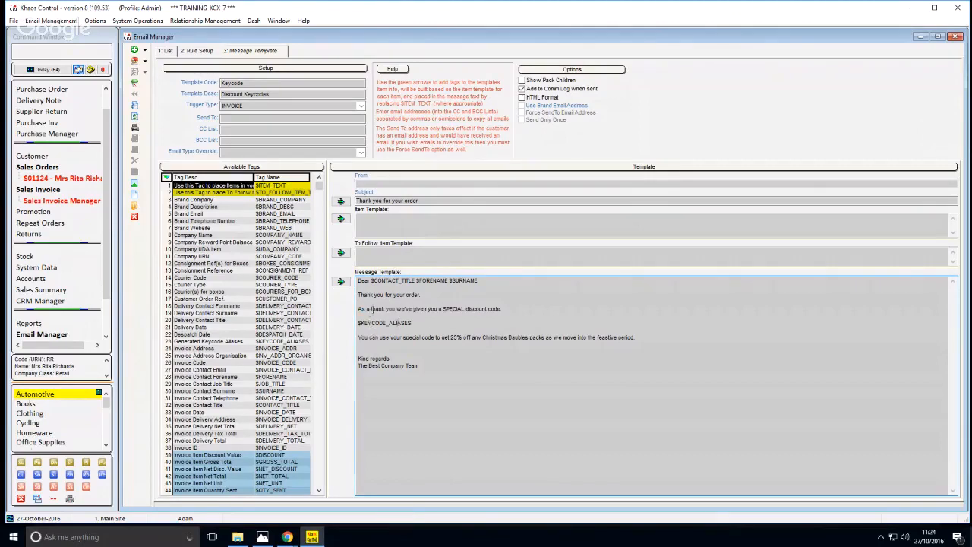
pyautogui.click(497, 316)
pyautogui.moveTo(362, 323); pyautogui.dragTo(409, 322)
pyautogui.click(379, 336)
pyautogui.moveTo(368, 322); pyautogui.dragTo(410, 324)
pyautogui.moveTo(370, 322); pyautogui.dragTo(465, 341)
pyautogui.click(360, 342)
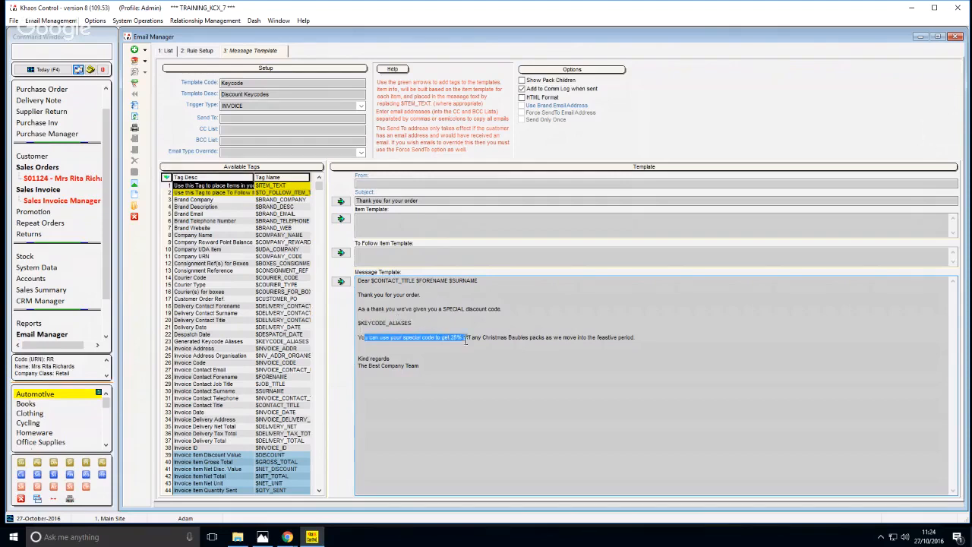
pyautogui.click(474, 340)
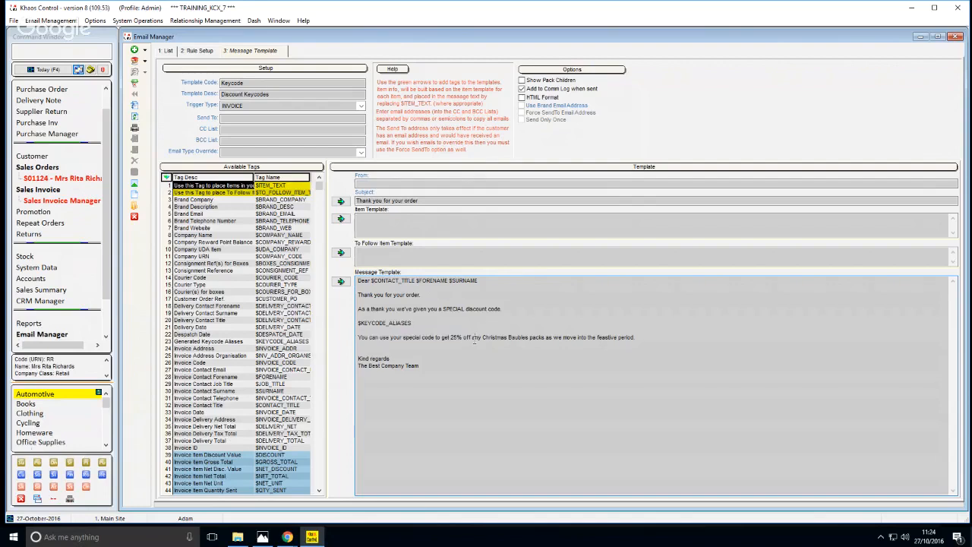
# Finish reading the Keycode template's baubles discount text, close the Email Manager and issue all invoices in the Issue stage
pyautogui.moveTo(489, 340); pyautogui.dragTo(546, 339)
pyautogui.click(563, 337)
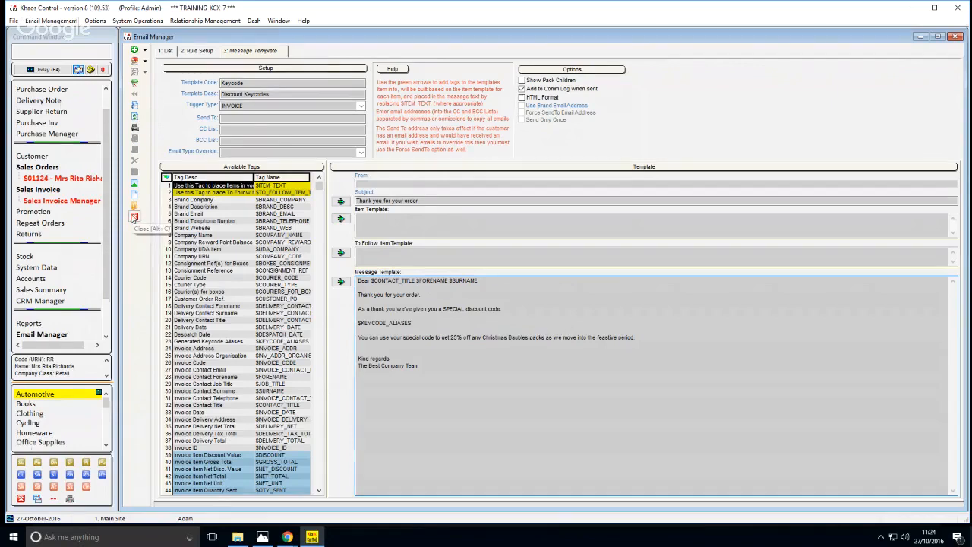
pyautogui.click(134, 217)
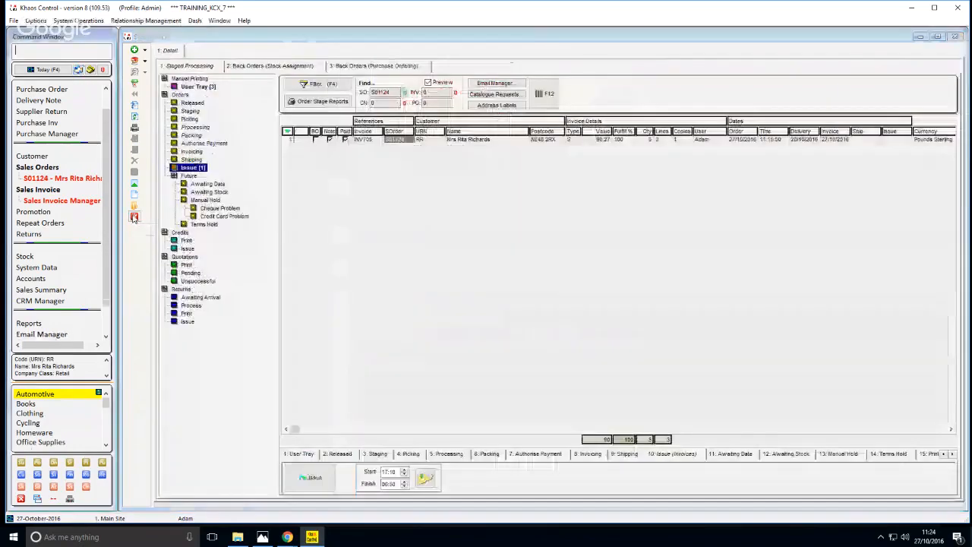
pyautogui.click(292, 486)
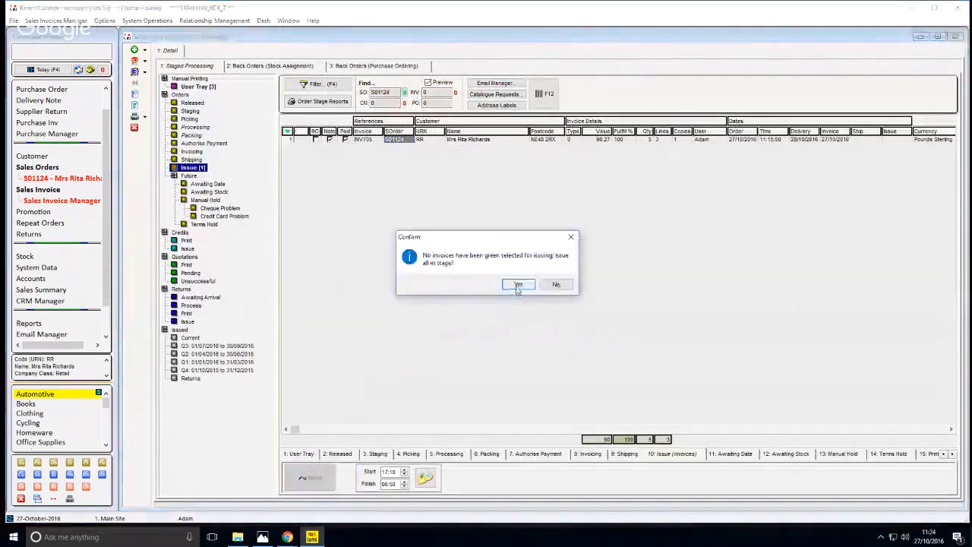
pyautogui.click(518, 285)
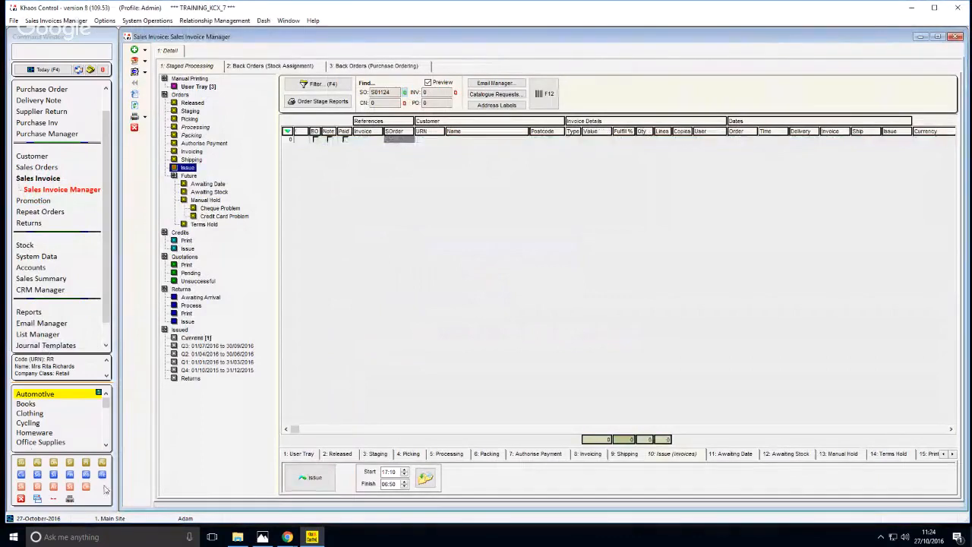
# List all promotion keycodes and open the aliases of the X16 2016 Christmas Discount 25% keycode
pyautogui.click(69, 474)
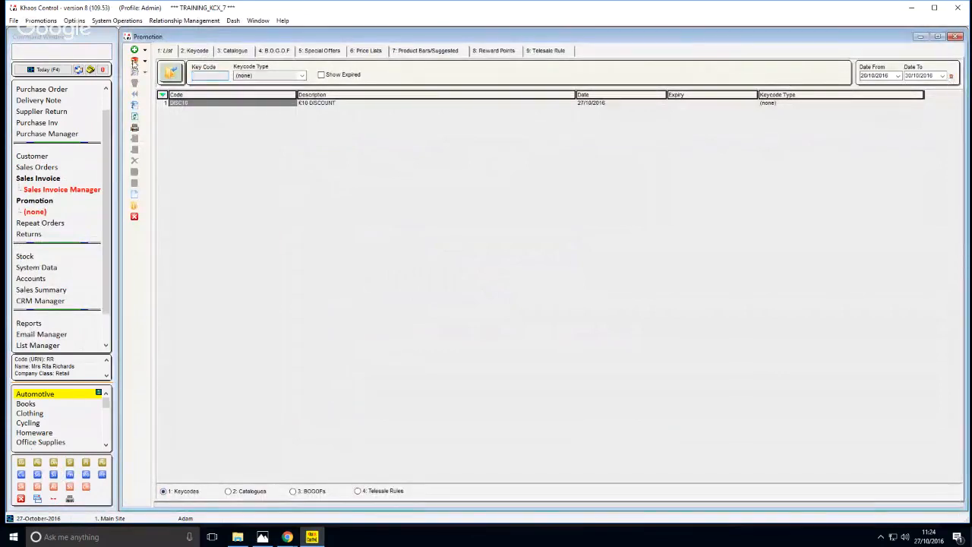
pyautogui.click(170, 72)
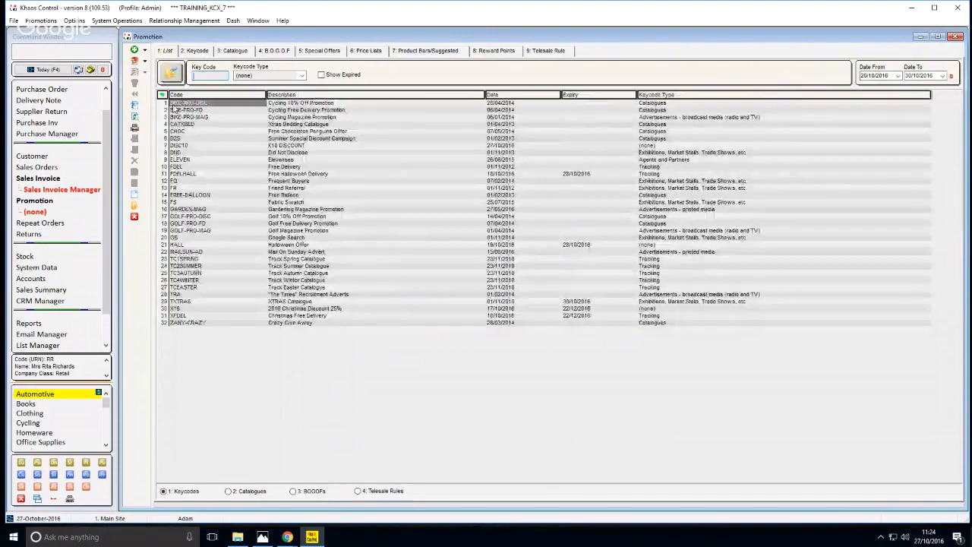
pyautogui.doubleClick(179, 309)
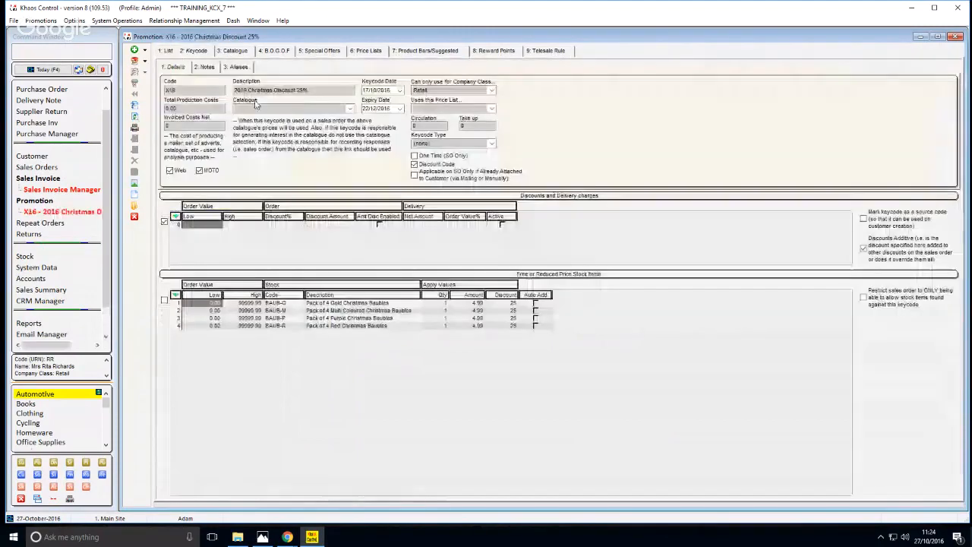
pyautogui.click(232, 68)
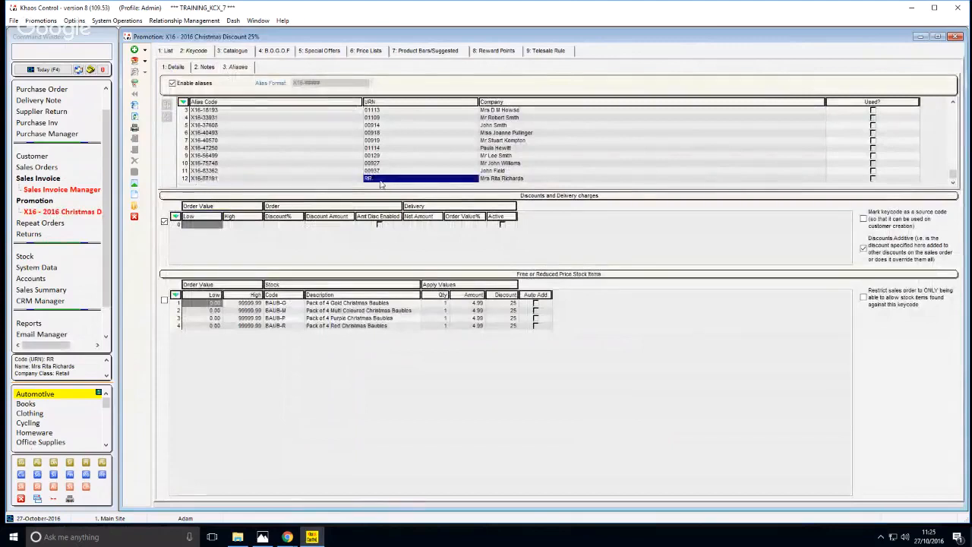
# Check the alias code, URN and company in the last row of the X16 alias list
pyautogui.click(205, 173)
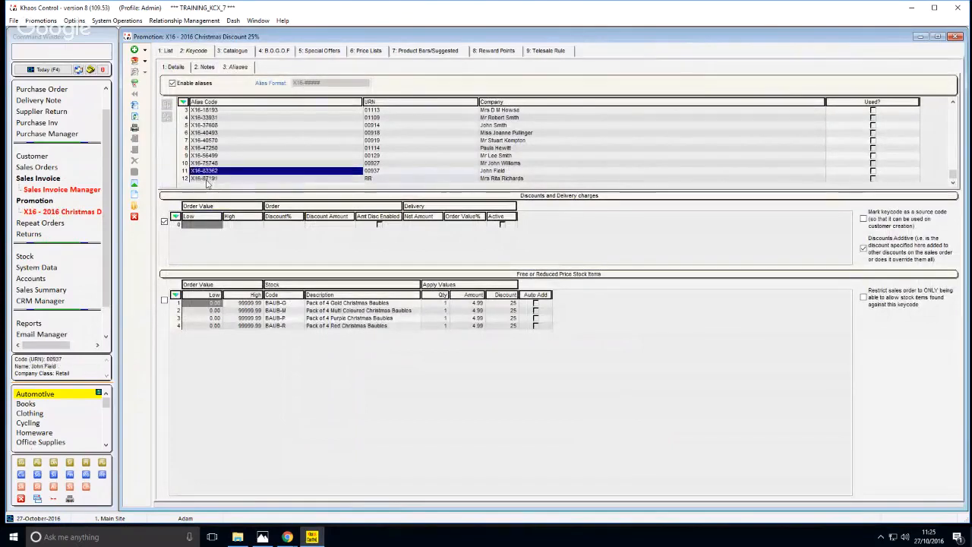
pyautogui.click(206, 180)
pyautogui.click(494, 181)
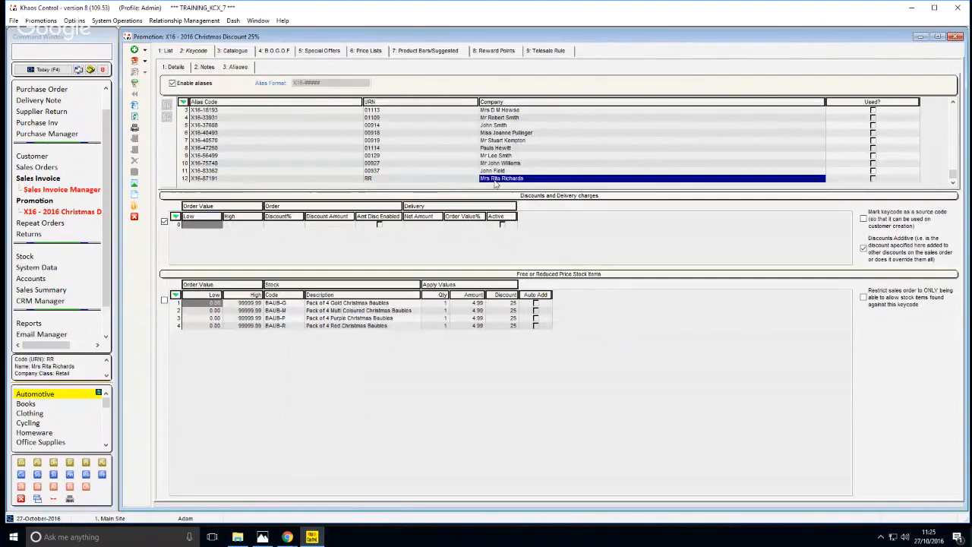
pyautogui.click(445, 180)
pyautogui.click(319, 180)
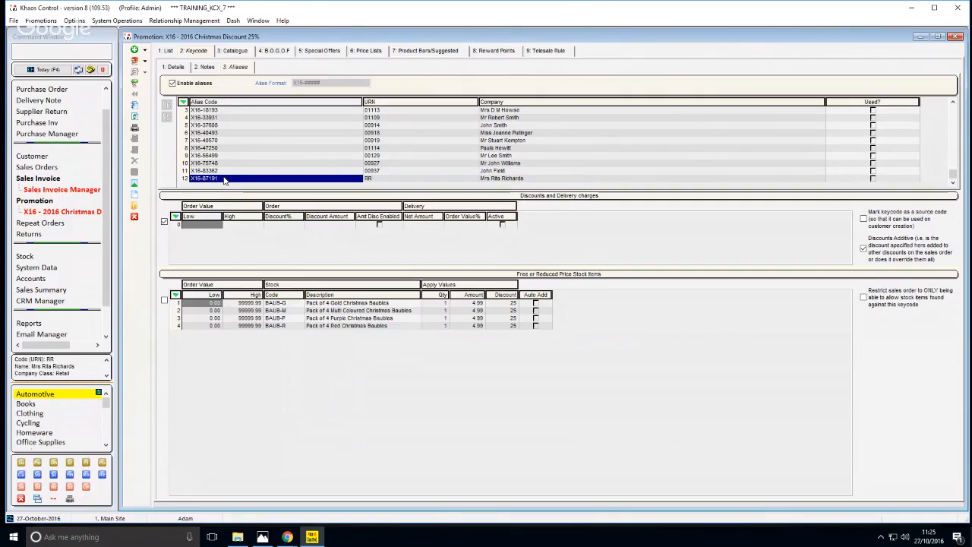
# Begin a sales order command with SO and look through the customers assigned to the X16 aliases
pyautogui.press('F11')
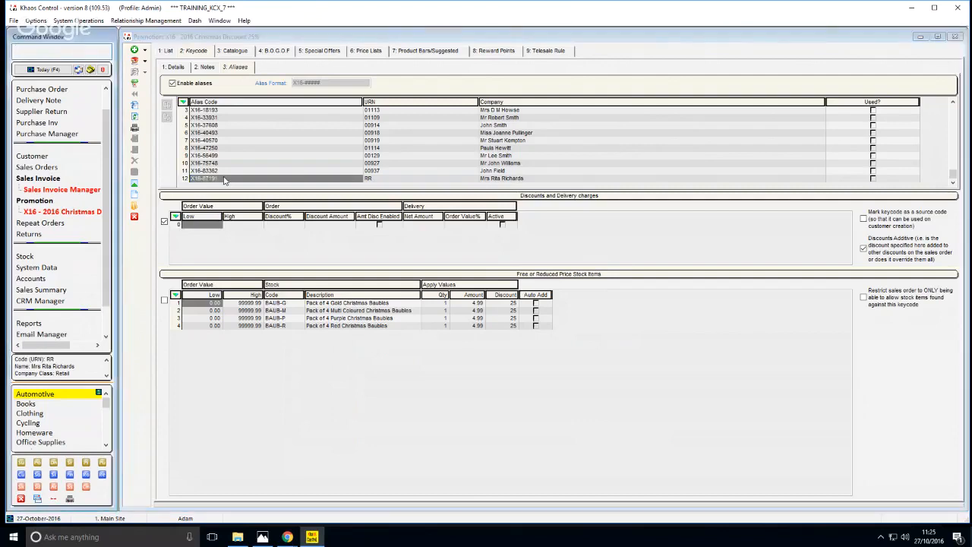
pyautogui.write('SO')
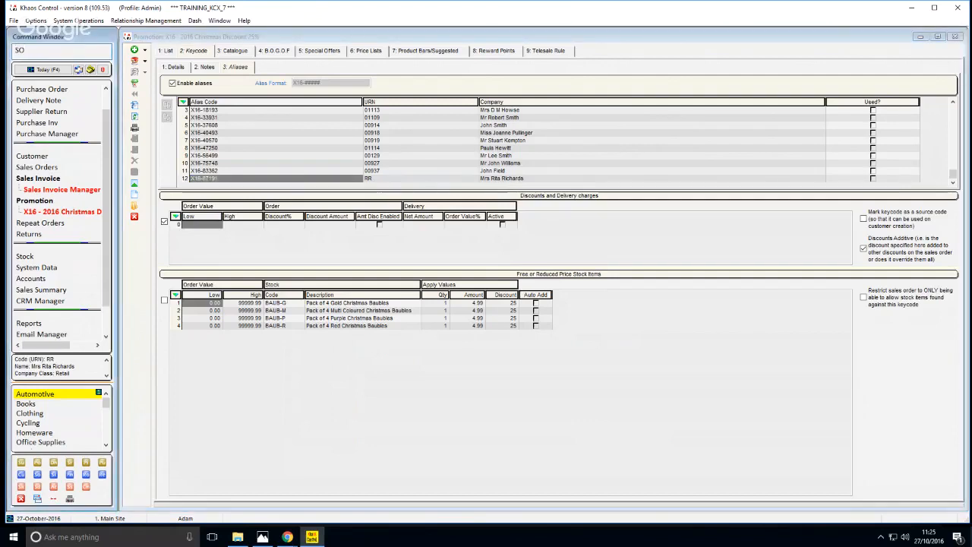
pyautogui.click(464, 154)
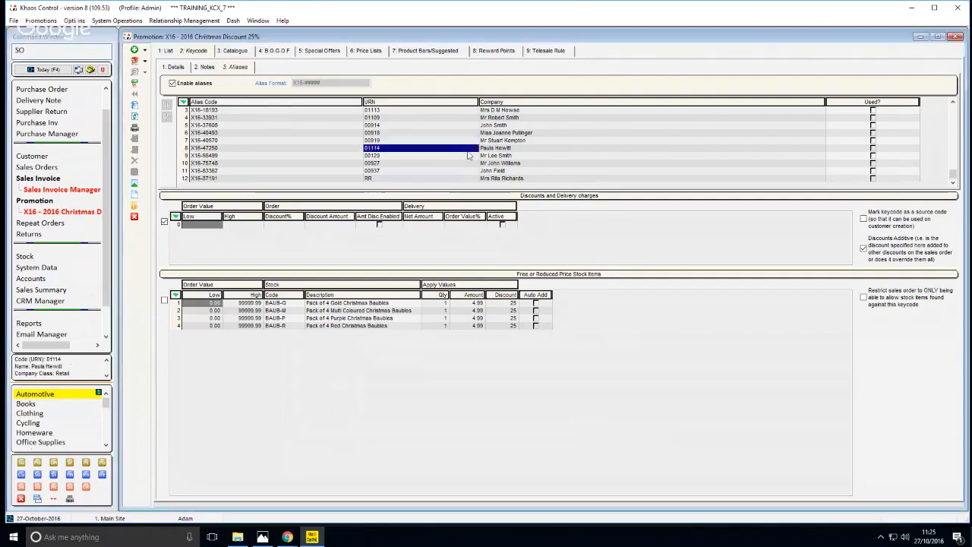
pyautogui.scroll(4, 465, 158)
pyautogui.scroll(-9, 464, 158)
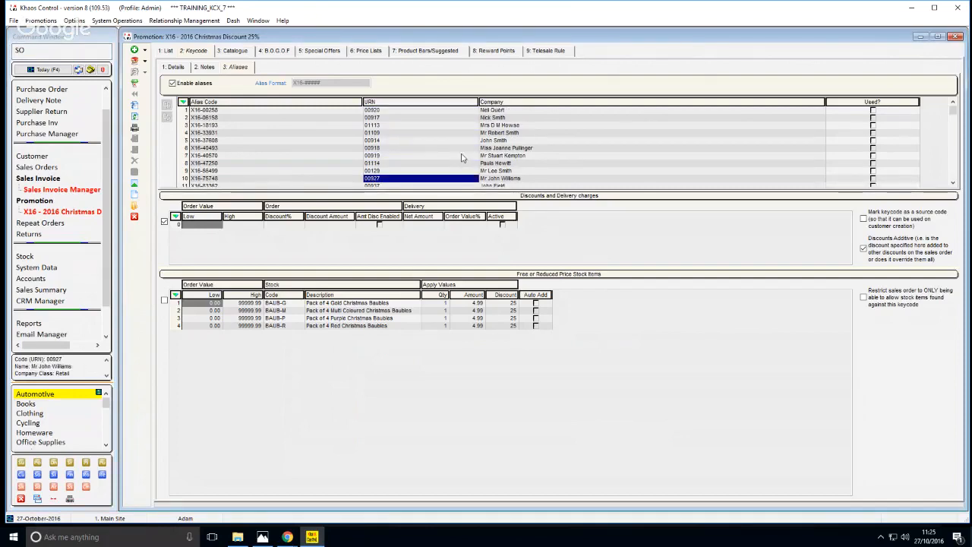
pyautogui.scroll(-2, 461, 157)
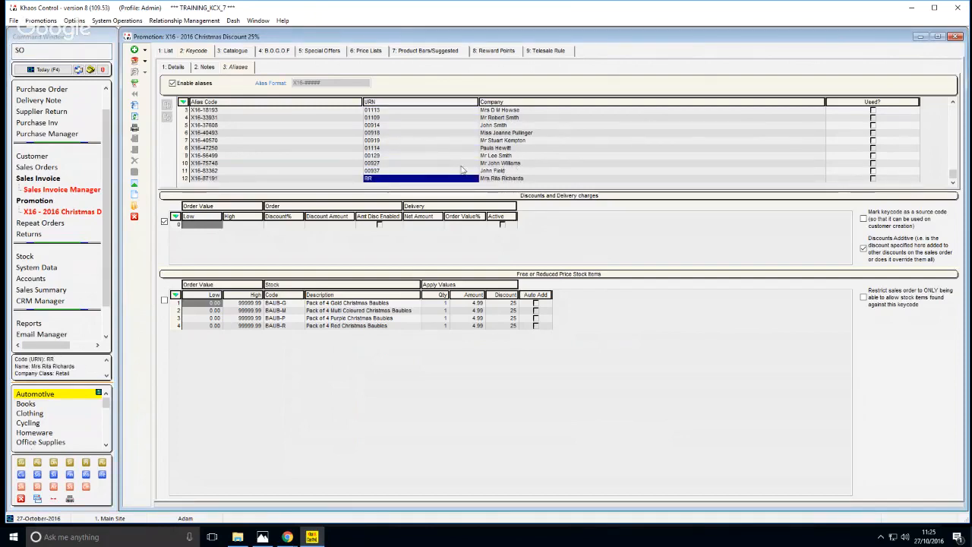
pyautogui.scroll(11, 419, 151)
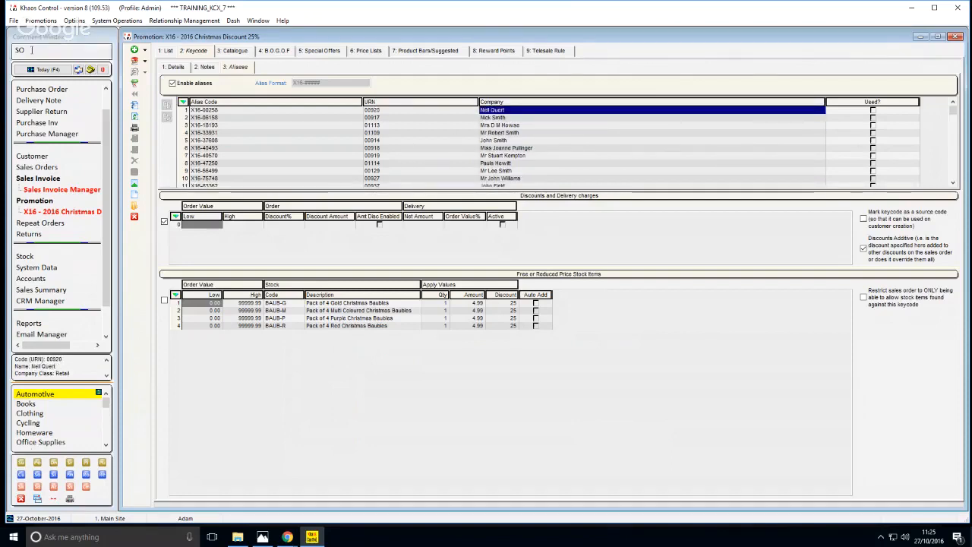
# Start a new sales order with SO.NEW for the Personal-class customer found by a post code beginning with A
pyautogui.click(31, 50)
pyautogui.write('.NEW')
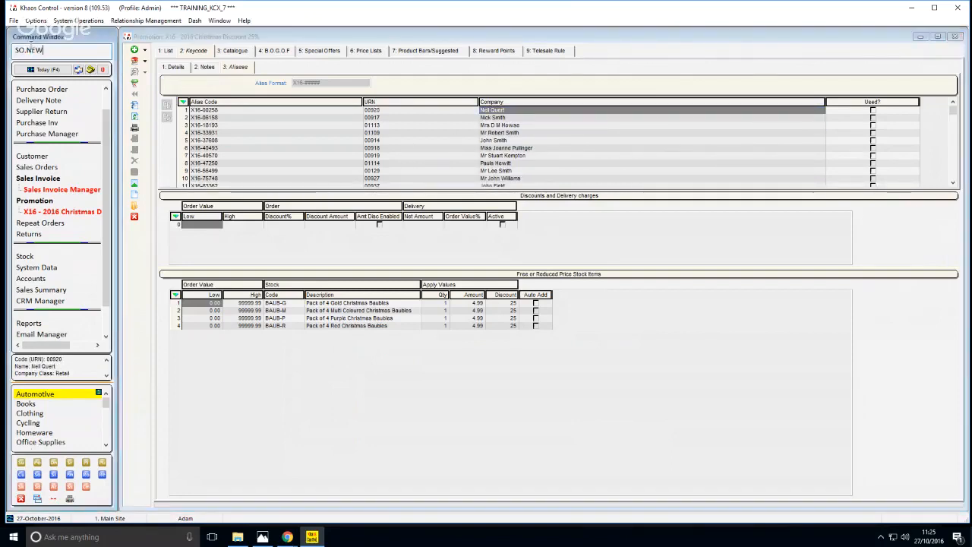
pyautogui.press('Return')
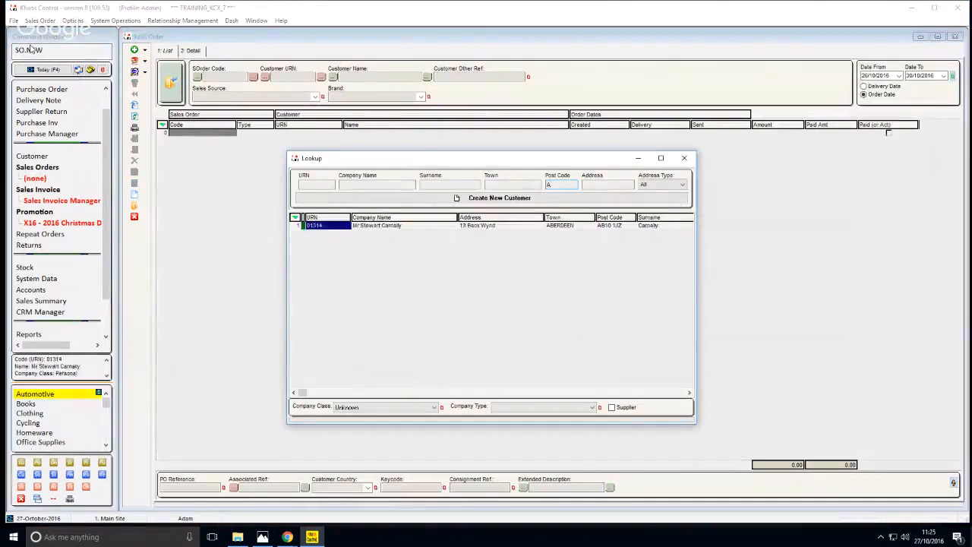
pyautogui.press('Return')
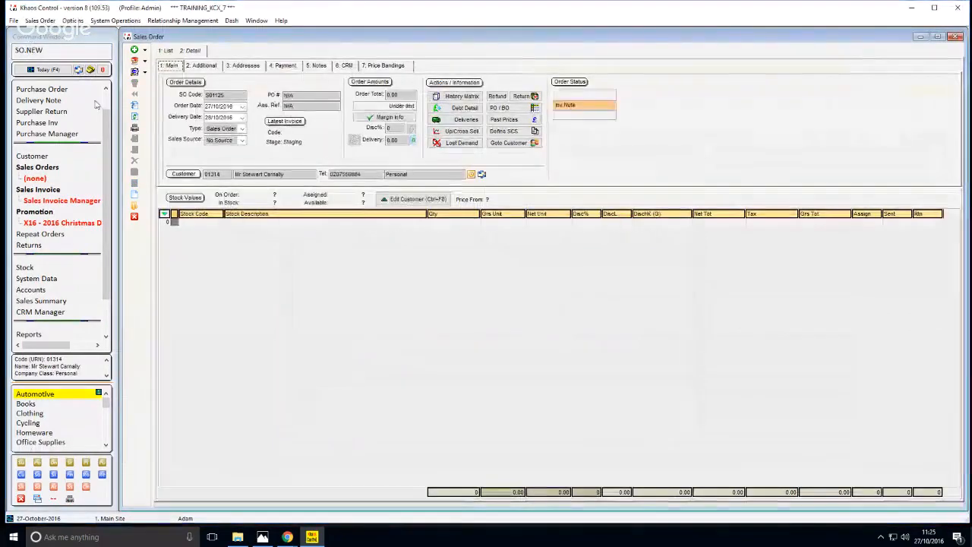
# Try to apply the X16 Christmas discount as the tracking keycode on the Personal-class customer's order
pyautogui.click(217, 67)
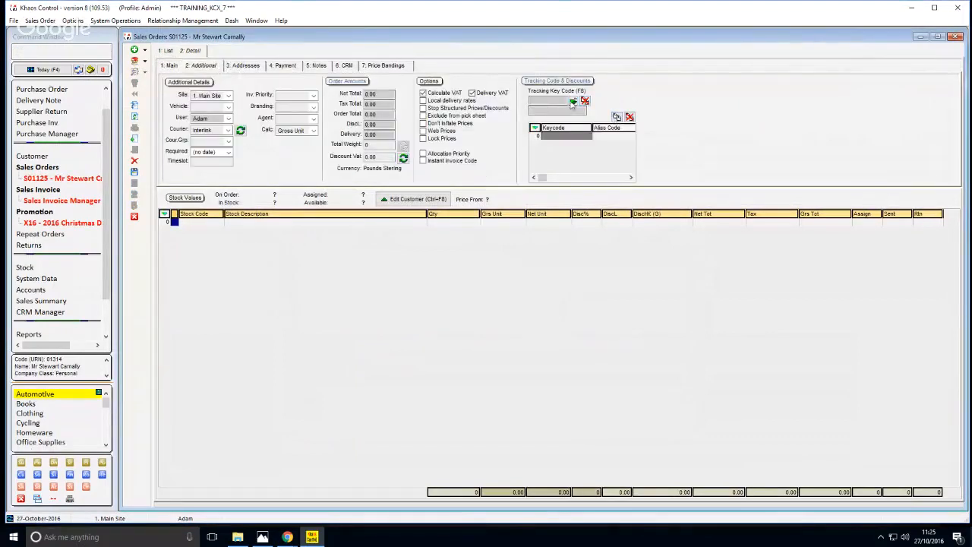
pyautogui.click(573, 100)
pyautogui.click(402, 290)
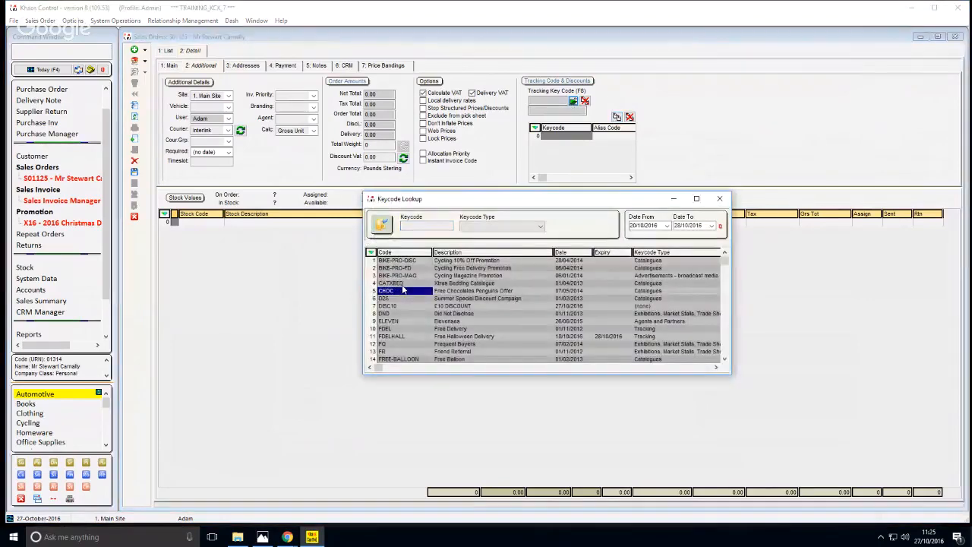
pyautogui.write('X1')
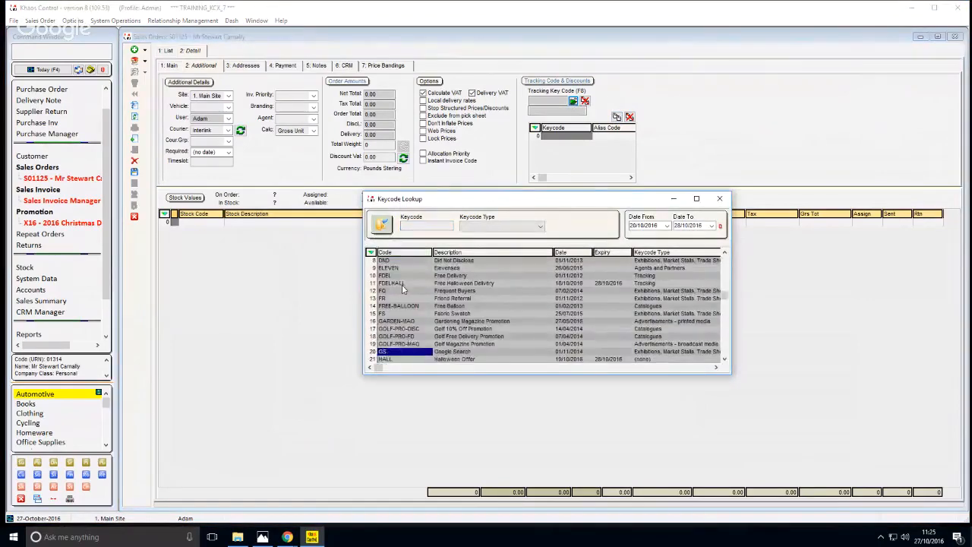
pyautogui.write('76')
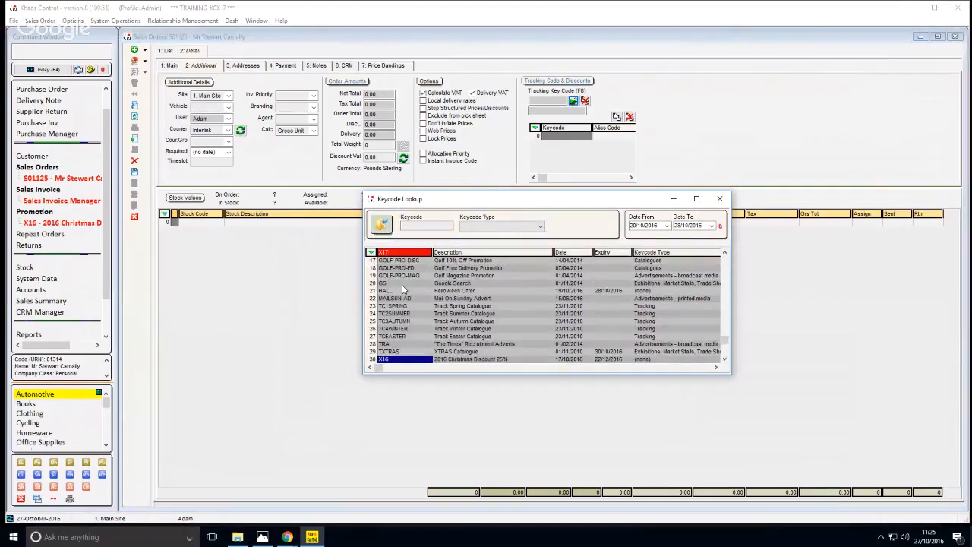
pyautogui.scroll(-1, 403, 290)
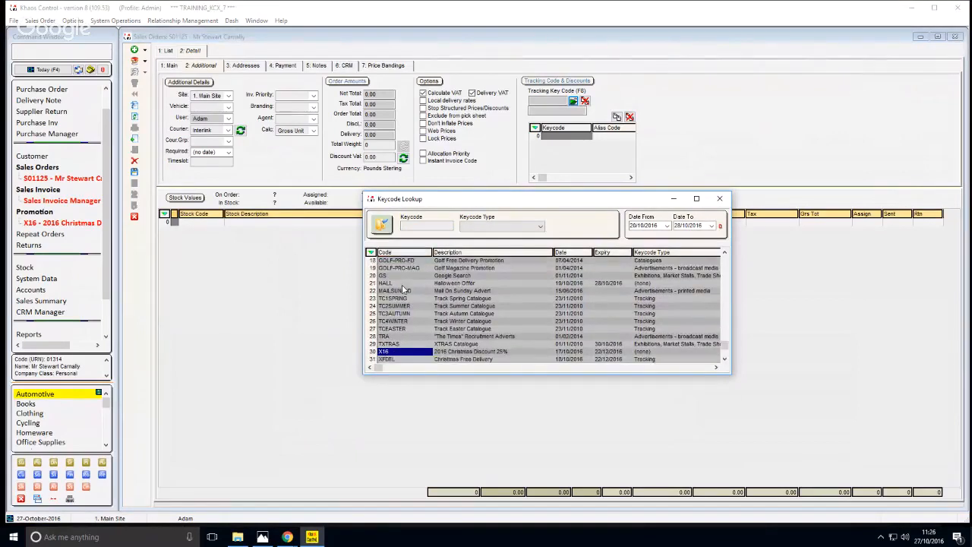
pyautogui.press('Return')
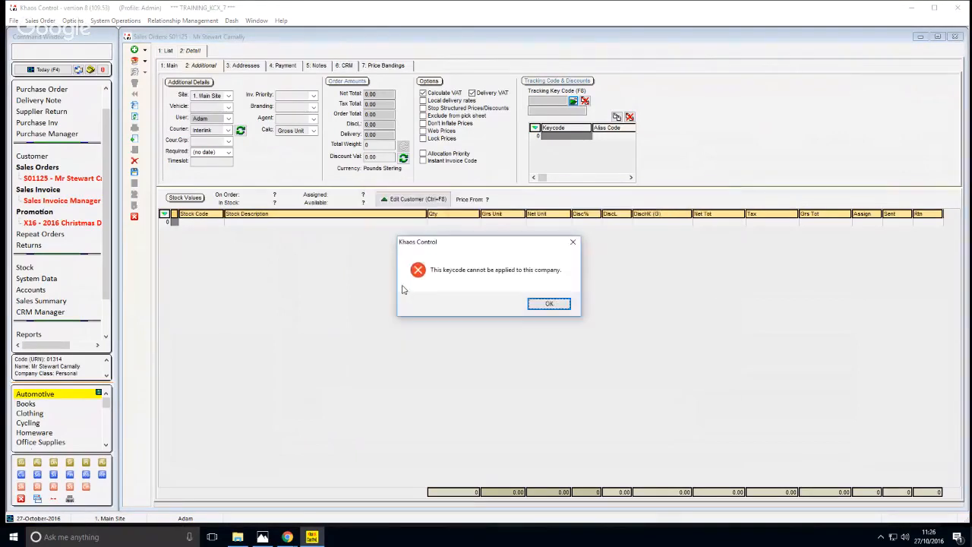
pyautogui.click(550, 304)
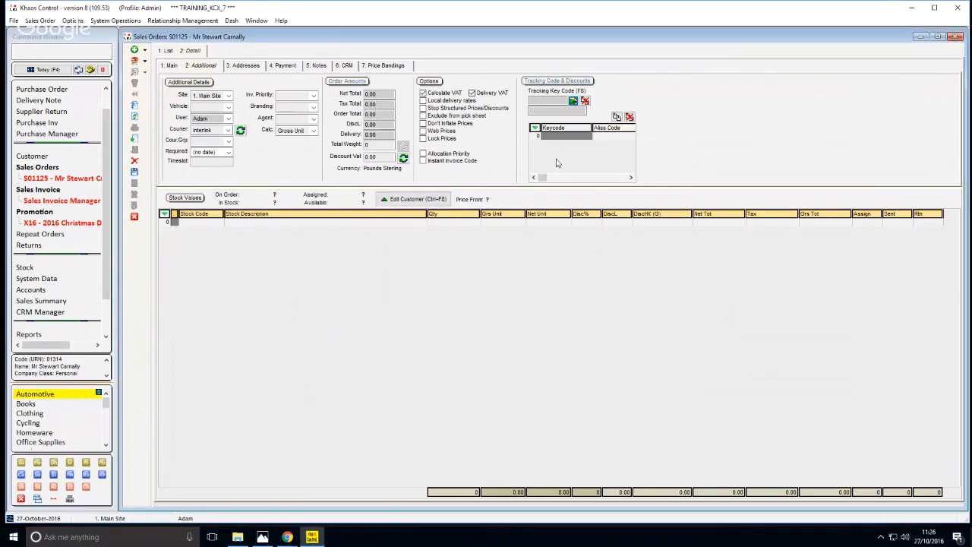
# Look up the discount codes available for the Personal-class customer's order, then discard the order and close the open windows
pyautogui.click(556, 103)
pyautogui.click(594, 138)
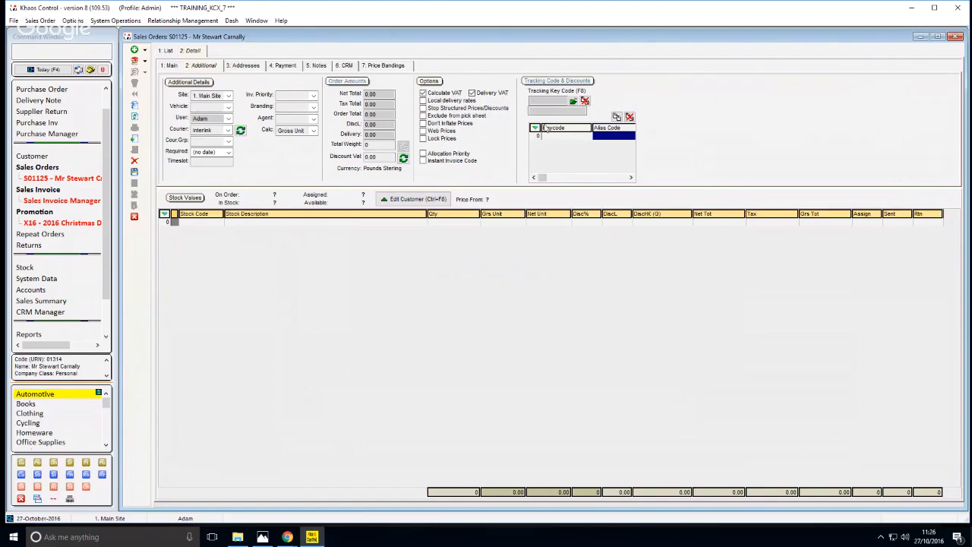
pyautogui.click(617, 117)
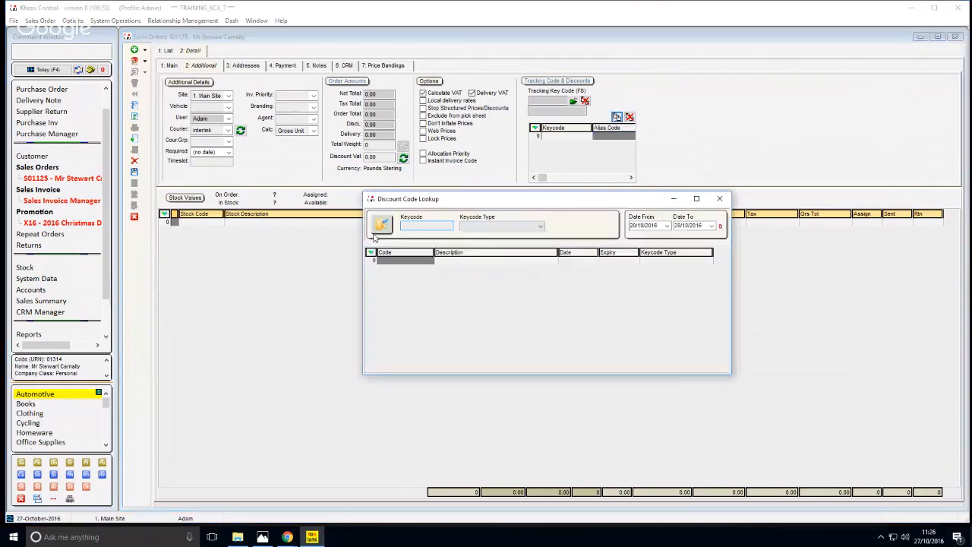
pyautogui.click(375, 234)
pyautogui.click(448, 263)
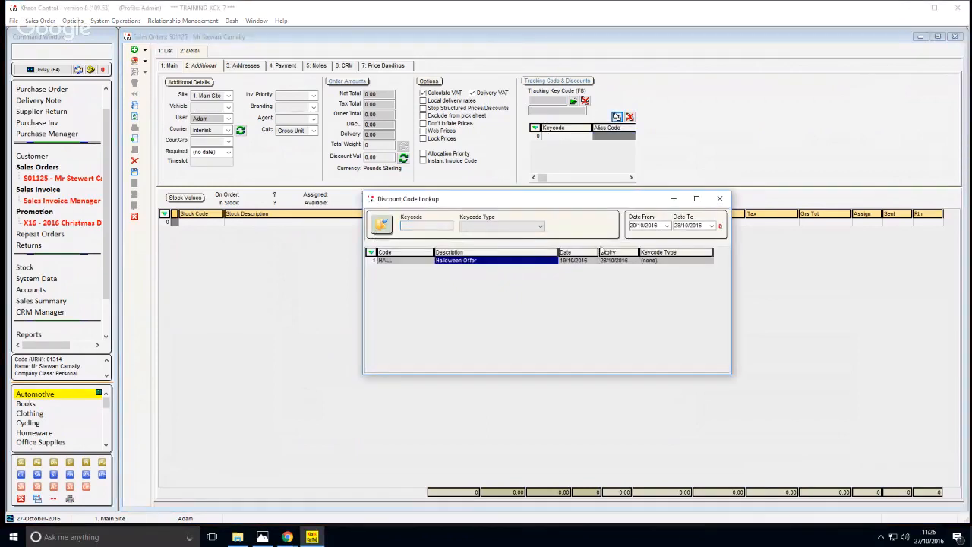
pyautogui.click(717, 199)
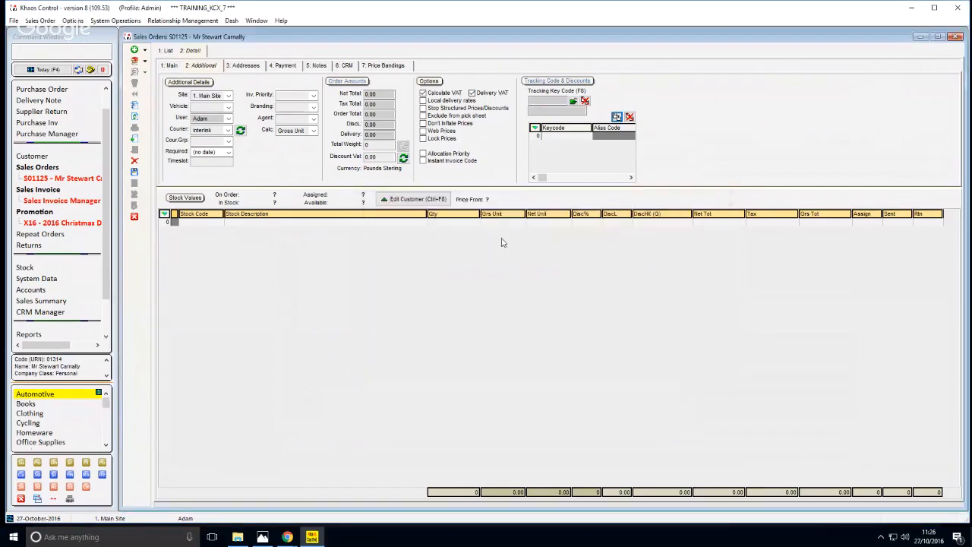
pyautogui.hotkey('ctrl', 'F4')
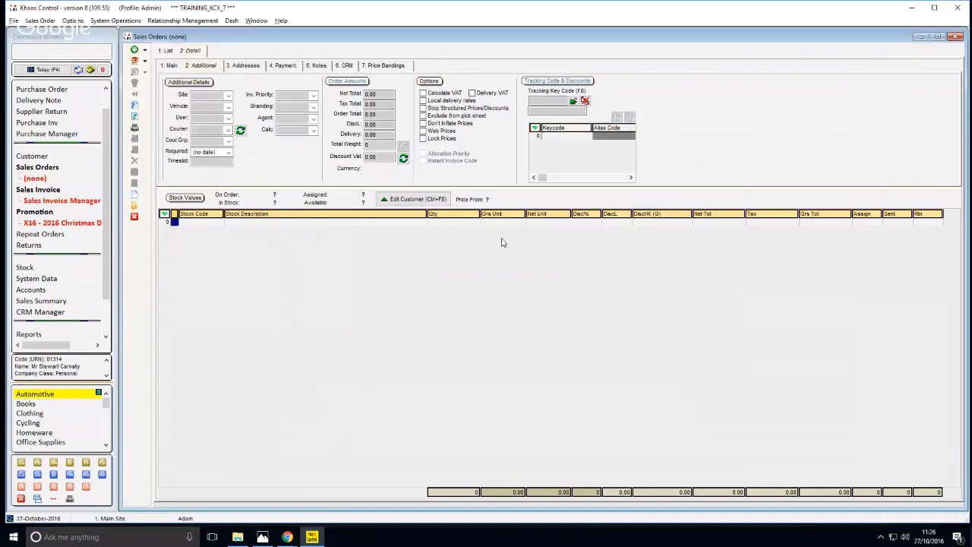
# Start a new sales order with SO.NEW for the Retail customer in the last X16 alias row, found by the customer's URN
pyautogui.write('SO.NEW')
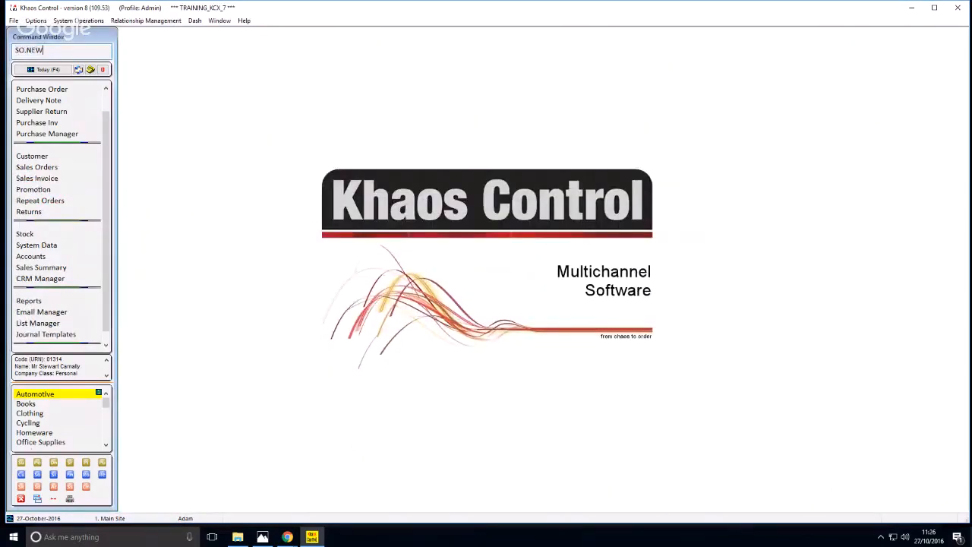
pyautogui.press('Return')
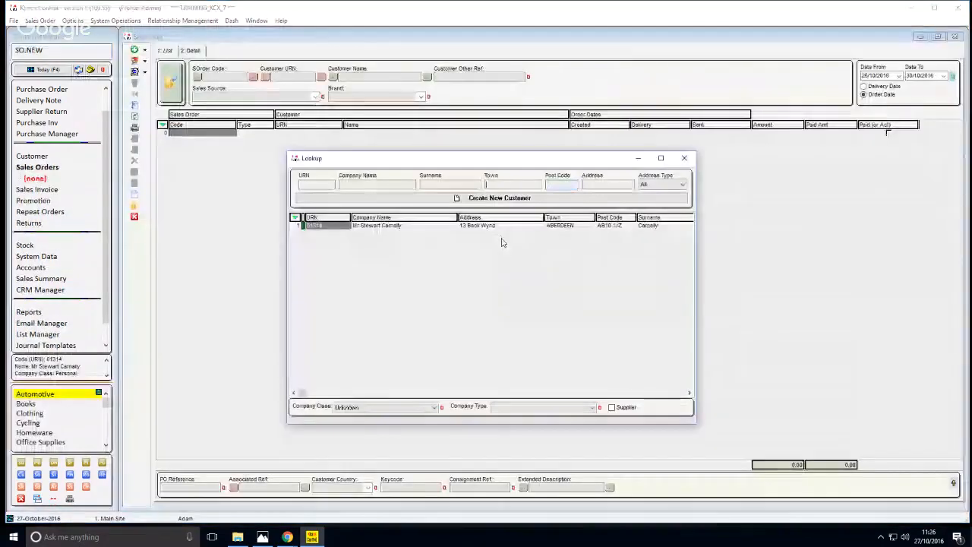
pyautogui.hotkey('shift', 'Tab')
pyautogui.hotkey('shift', 'Tab')
pyautogui.hotkey('shift', 'Tab')
pyautogui.write('RR')
pyautogui.press('Return')
pyautogui.press('Return')
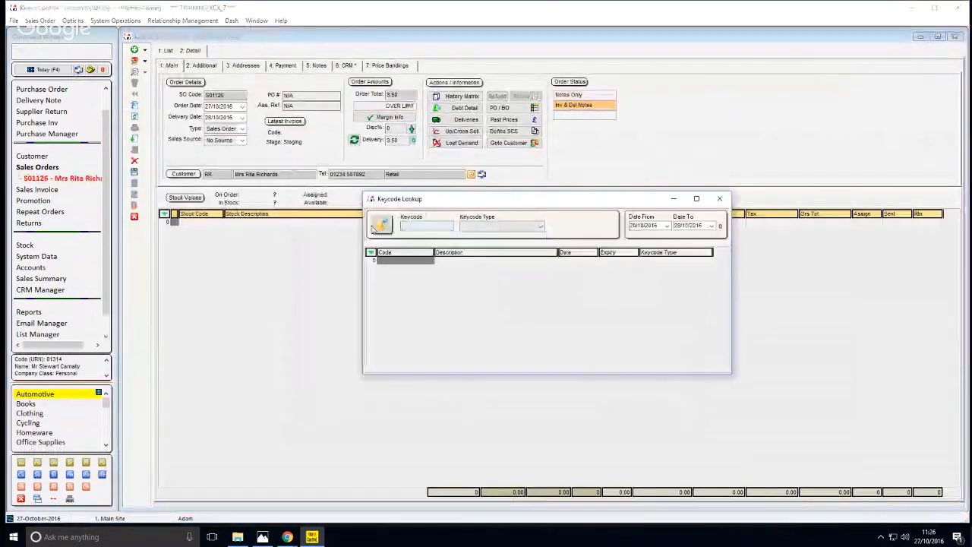
# Set X16 as the tracking keycode on the Retail customer's sales order
pyautogui.press('Escape')
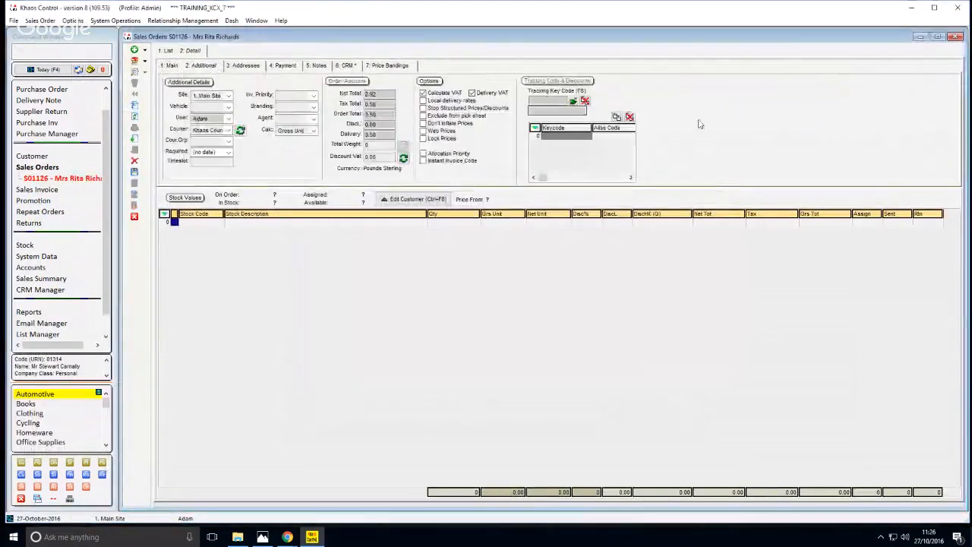
pyautogui.click(575, 101)
pyautogui.click(398, 288)
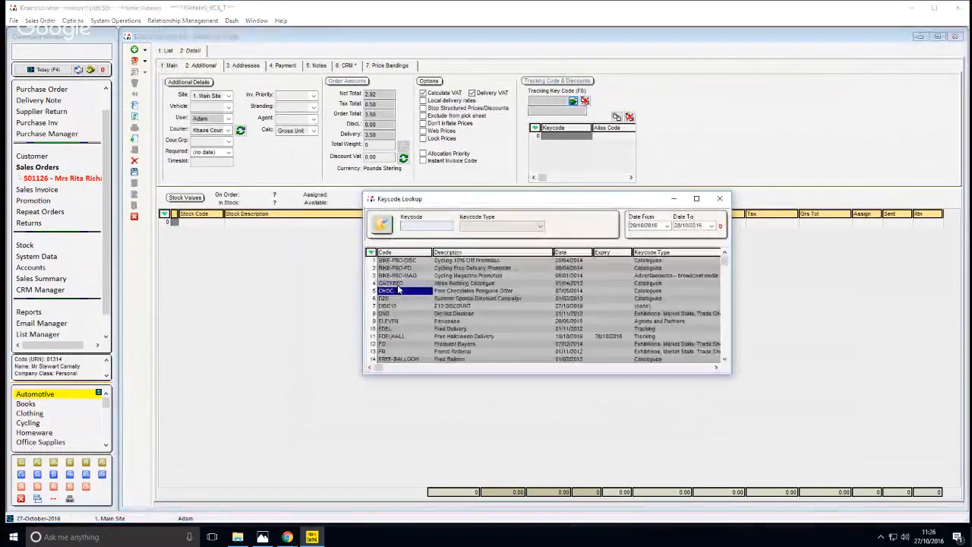
pyautogui.write('X16')
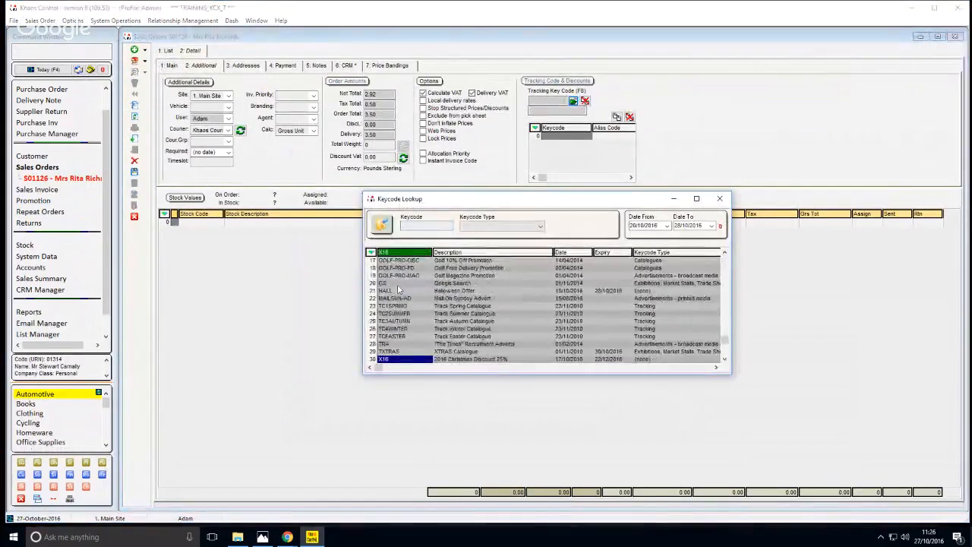
pyautogui.press('Return')
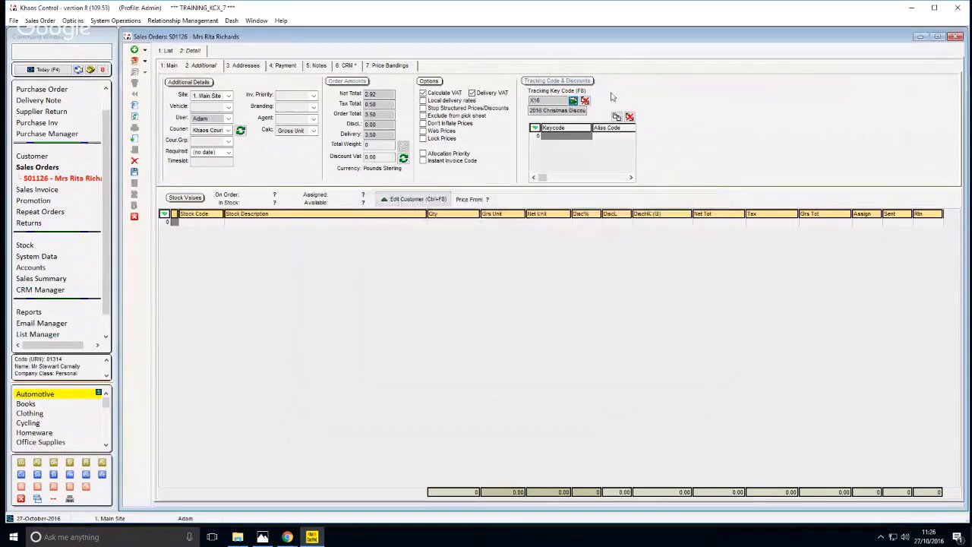
# Add the customer's own X16 alias for the 2016 Christmas Discount 25% to the order's discount codes
pyautogui.click(617, 116)
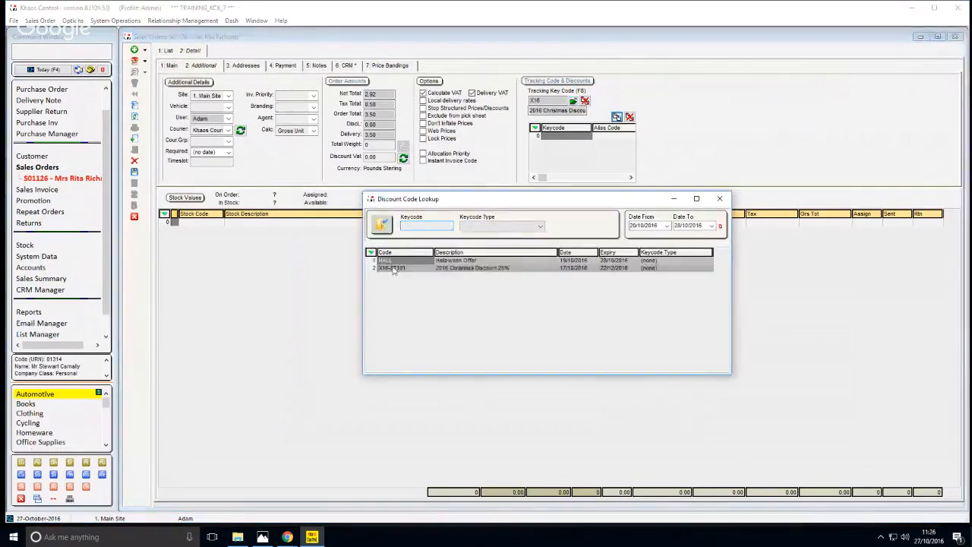
pyautogui.click(453, 269)
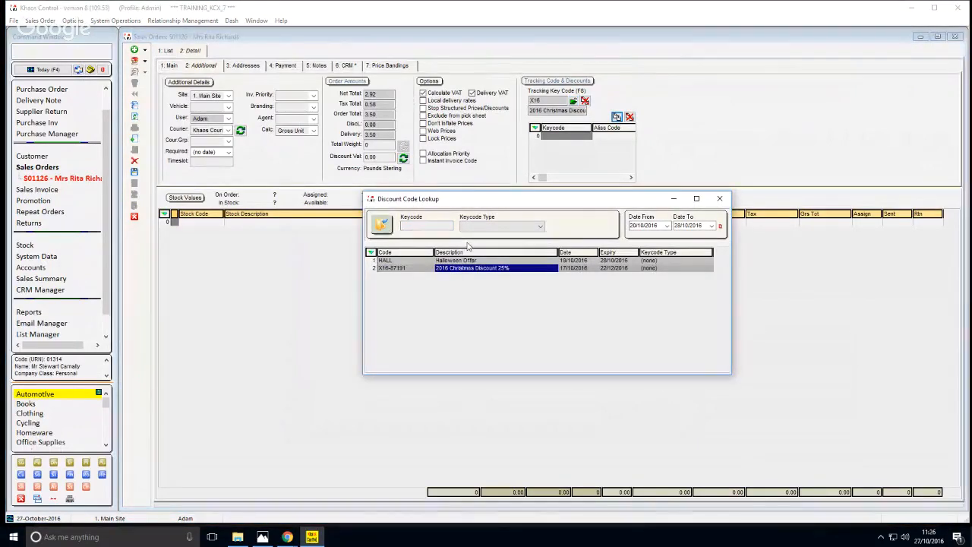
pyautogui.press('Left')
pyautogui.press('Right')
pyautogui.press('Left')
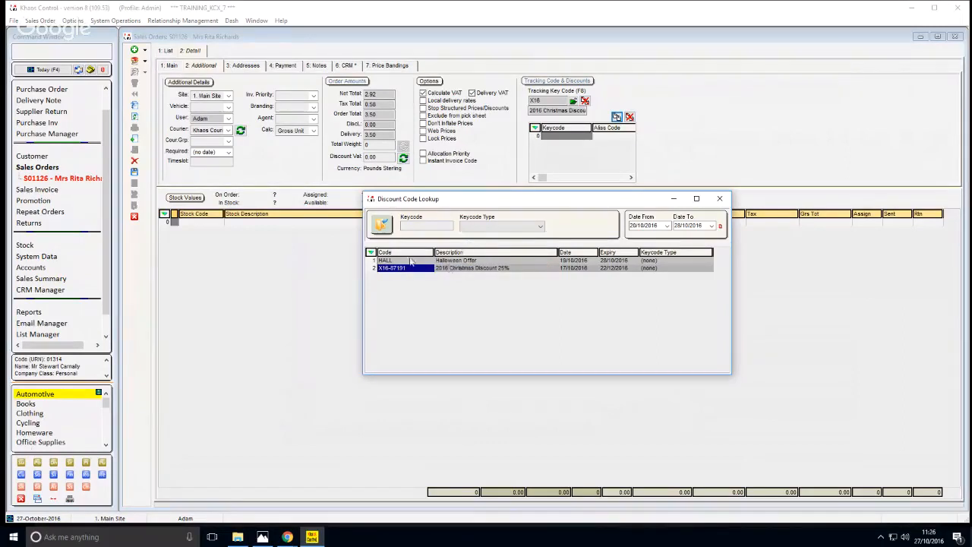
pyautogui.click(439, 270)
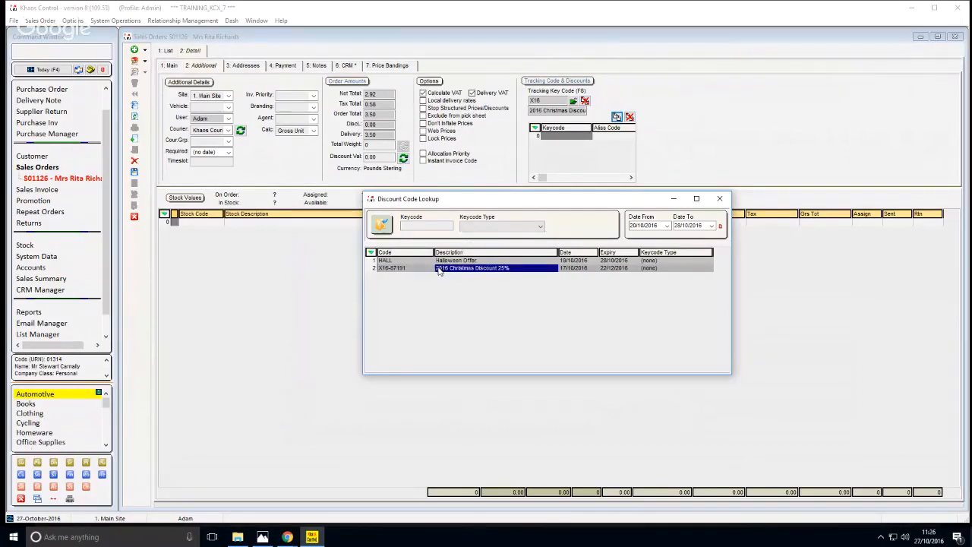
pyautogui.click(588, 271)
pyautogui.doubleClick(588, 271)
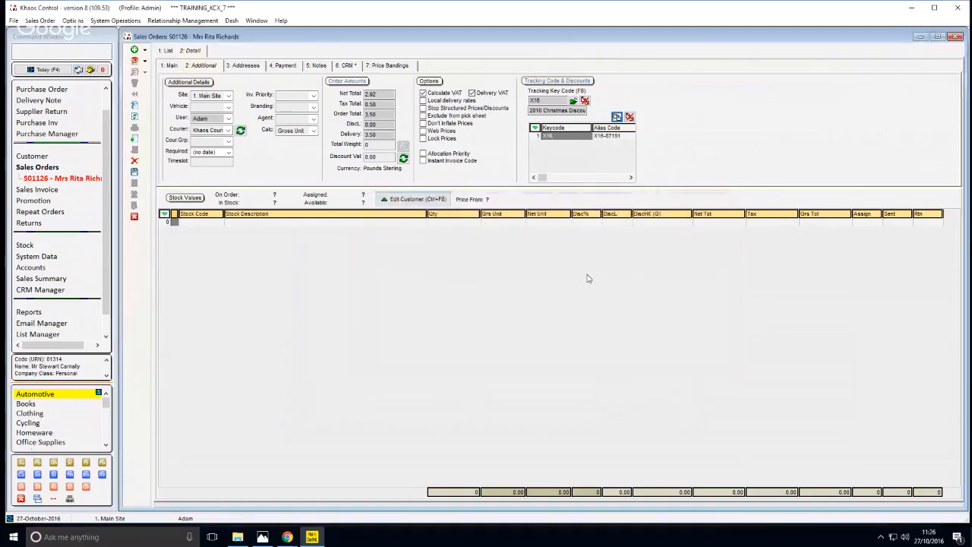
# Find stock with the description BAU and add the Pack of 4 Multi Coloured Christmas Baubles to the order
pyautogui.click(134, 143)
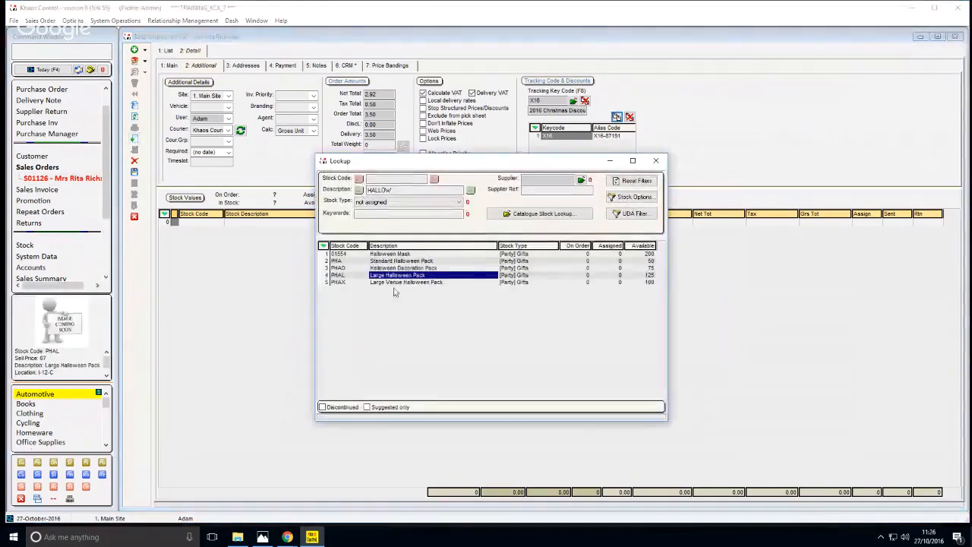
pyautogui.write('BAU')
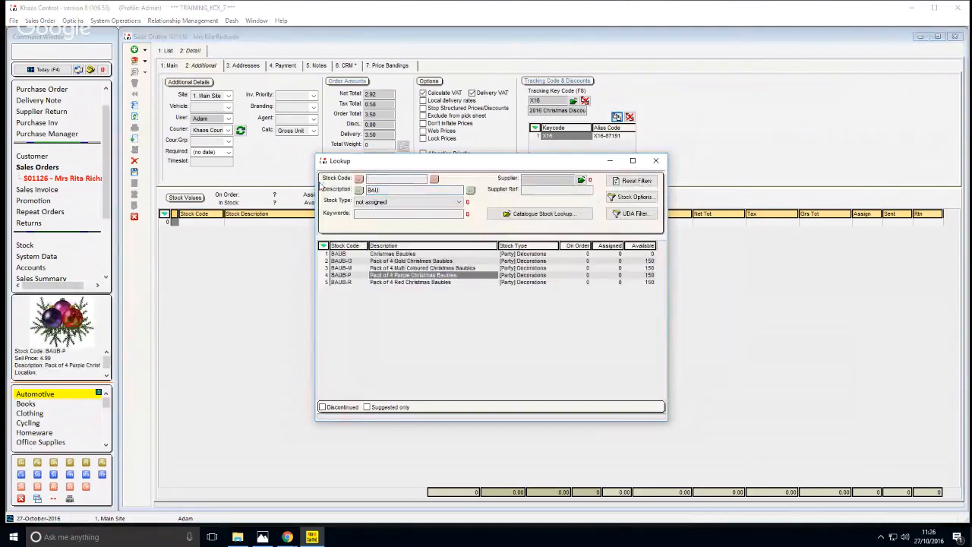
pyautogui.doubleClick(497, 268)
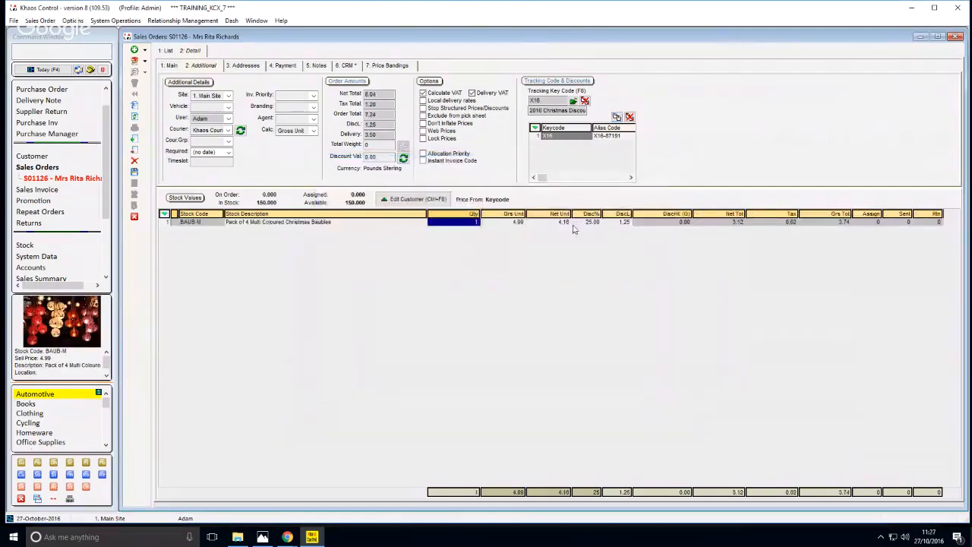
# Examine the discount, unit prices and quantity on the Christmas baubles order line
pyautogui.click(573, 224)
pyautogui.click(558, 225)
pyautogui.click(501, 224)
pyautogui.click(448, 223)
pyautogui.click(380, 223)
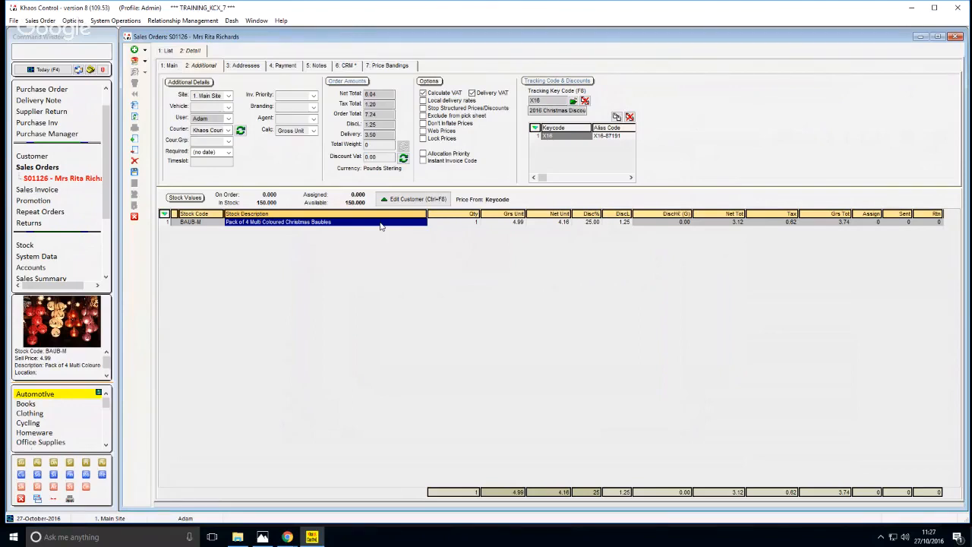
pyautogui.click(447, 225)
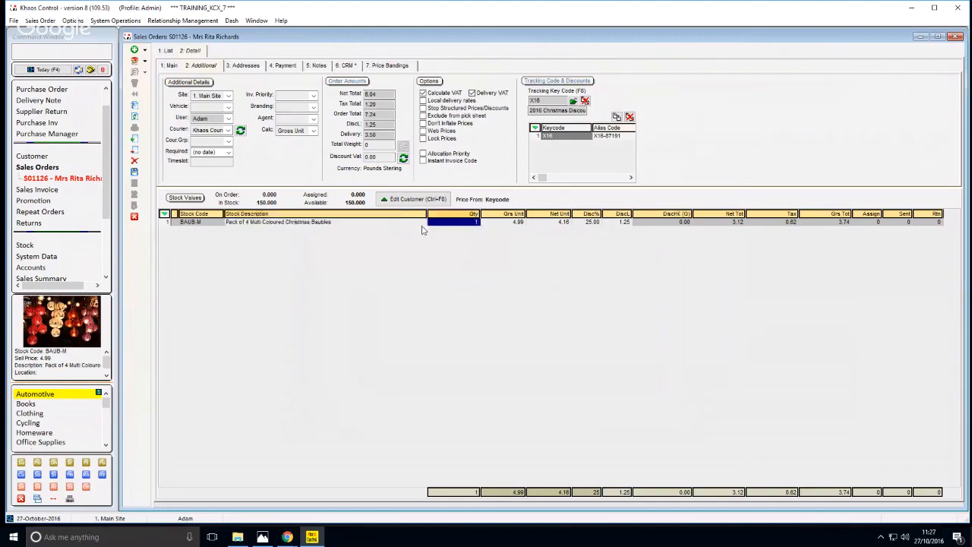
pyautogui.click(412, 224)
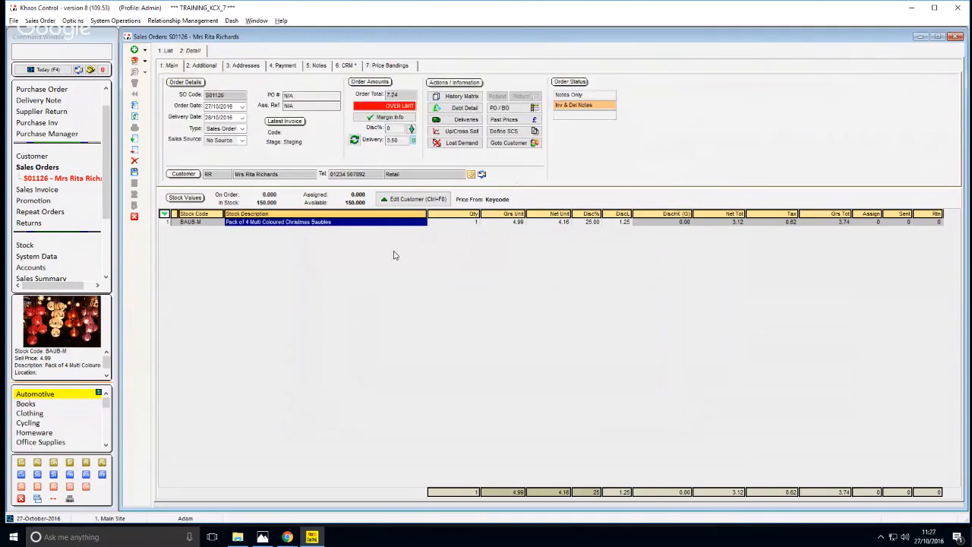
pyautogui.click(448, 221)
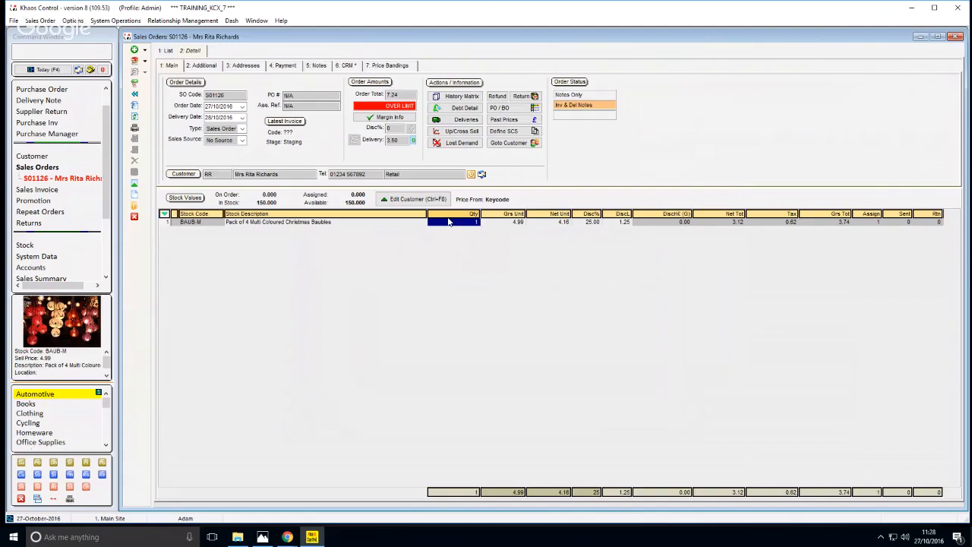
pyautogui.click(363, 223)
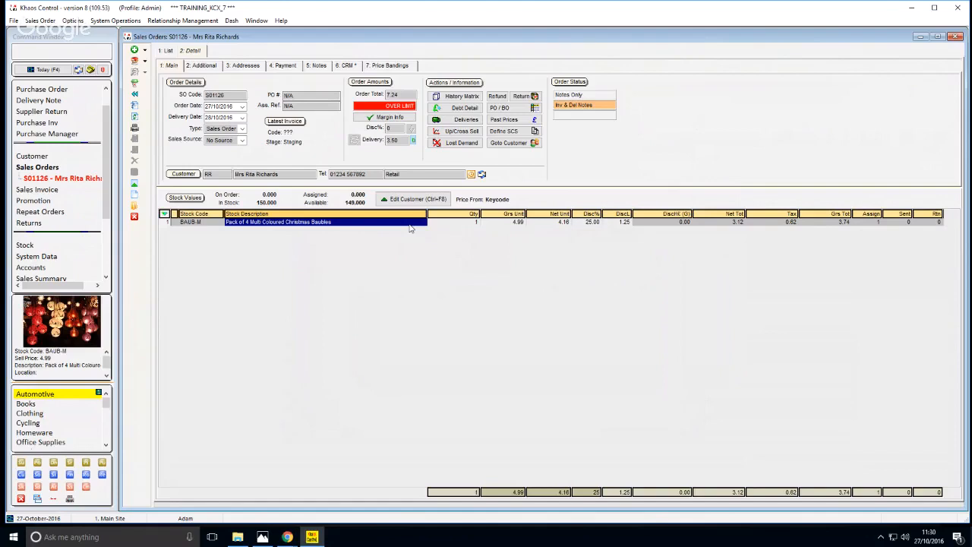
pyautogui.click(459, 225)
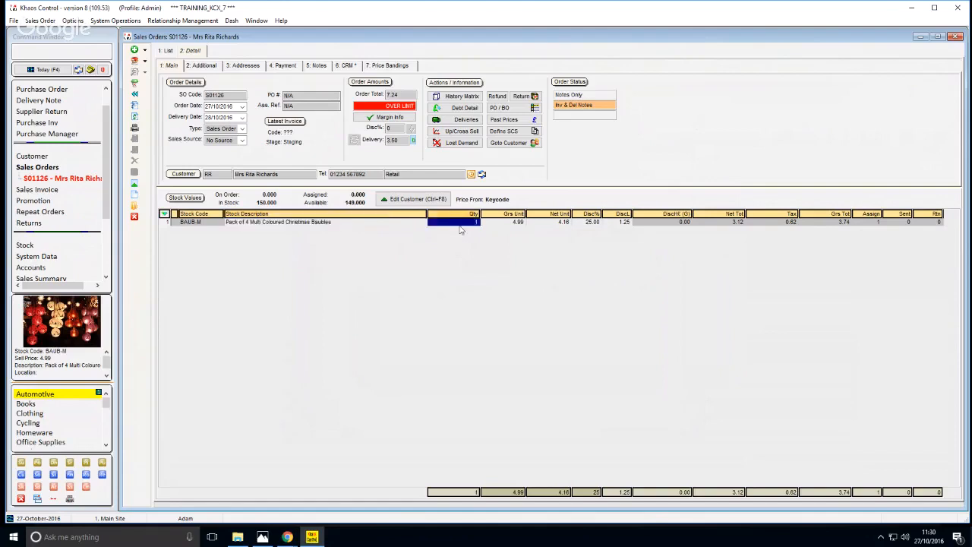
pyautogui.click(392, 222)
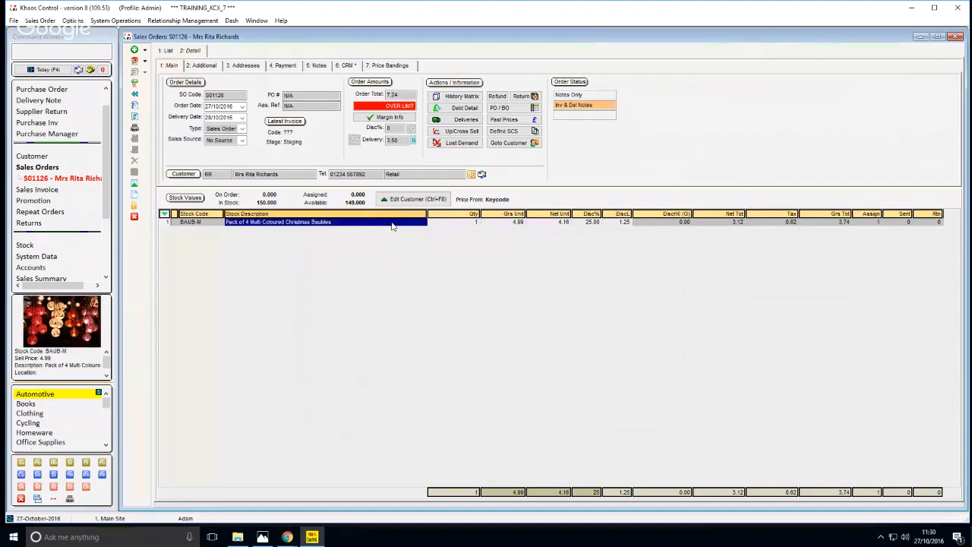